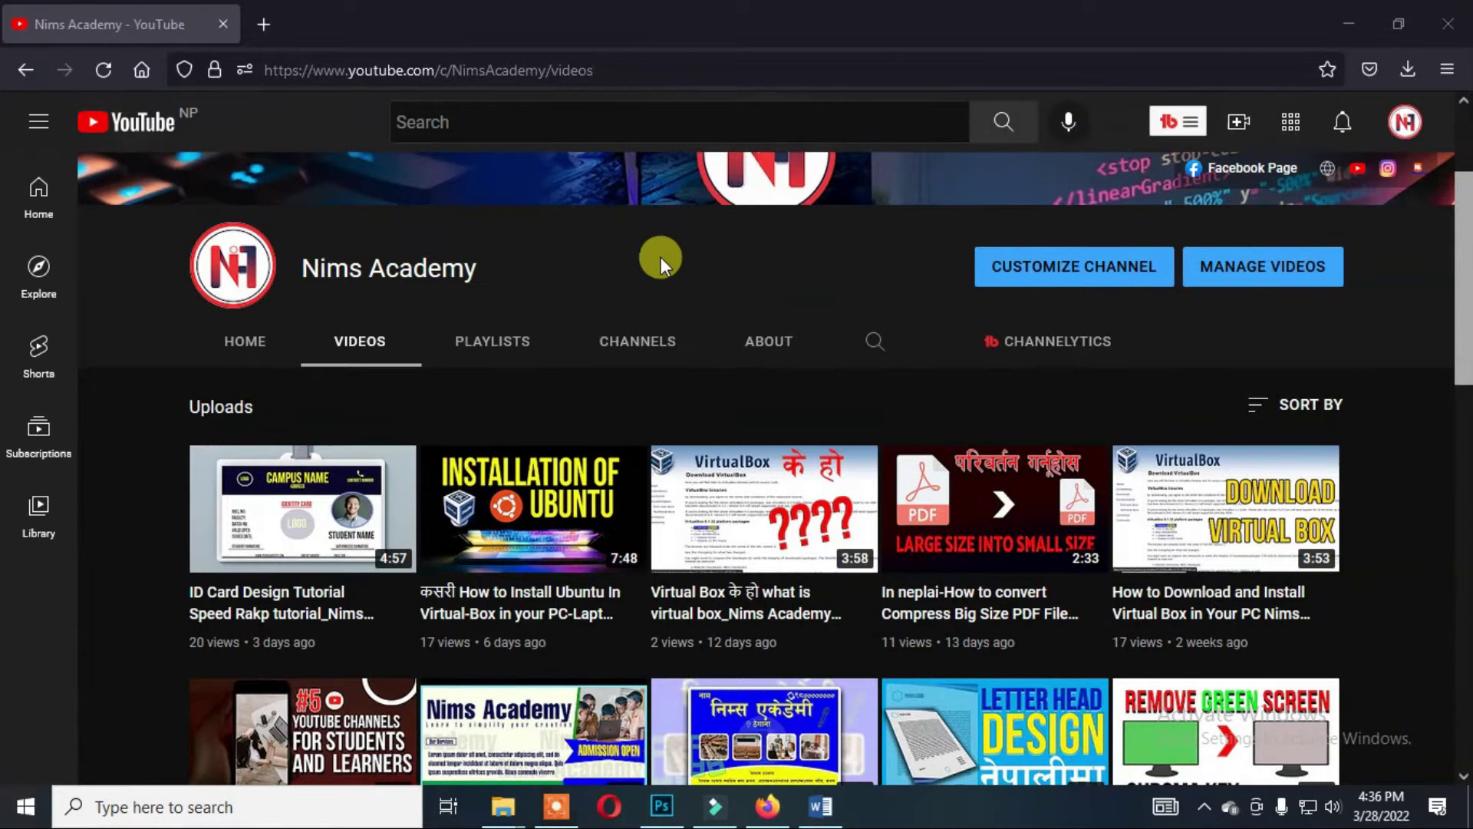
Create the 'vertical design' document at 2.25 × 3.5 in, 300 ppi, with a white artboard.
left_click(556, 814)
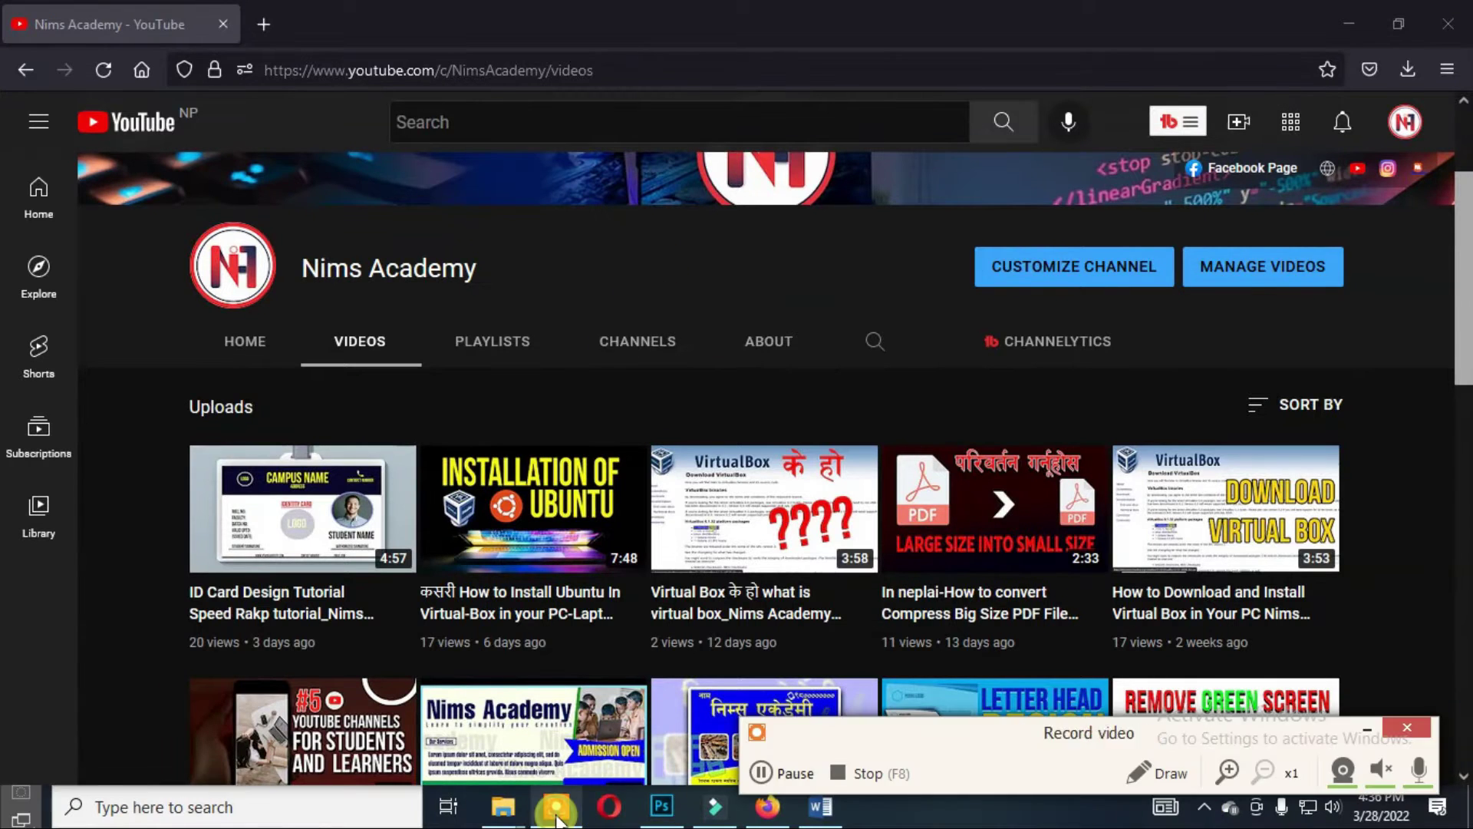
left_click(1367, 729)
mouse_move(532, 508)
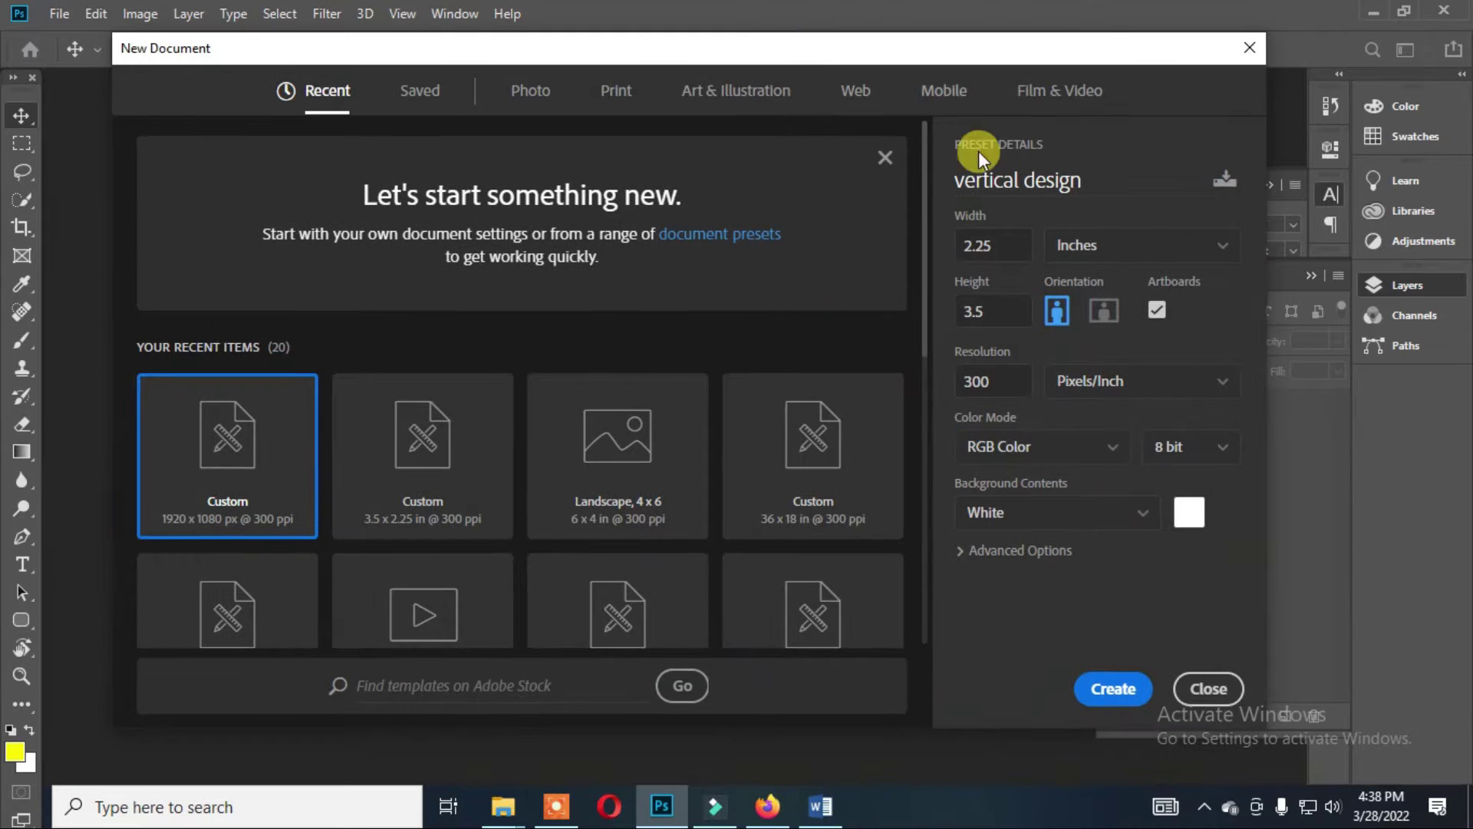
left_click(1062, 512)
left_click(1060, 483)
left_click(970, 551)
key("Return")
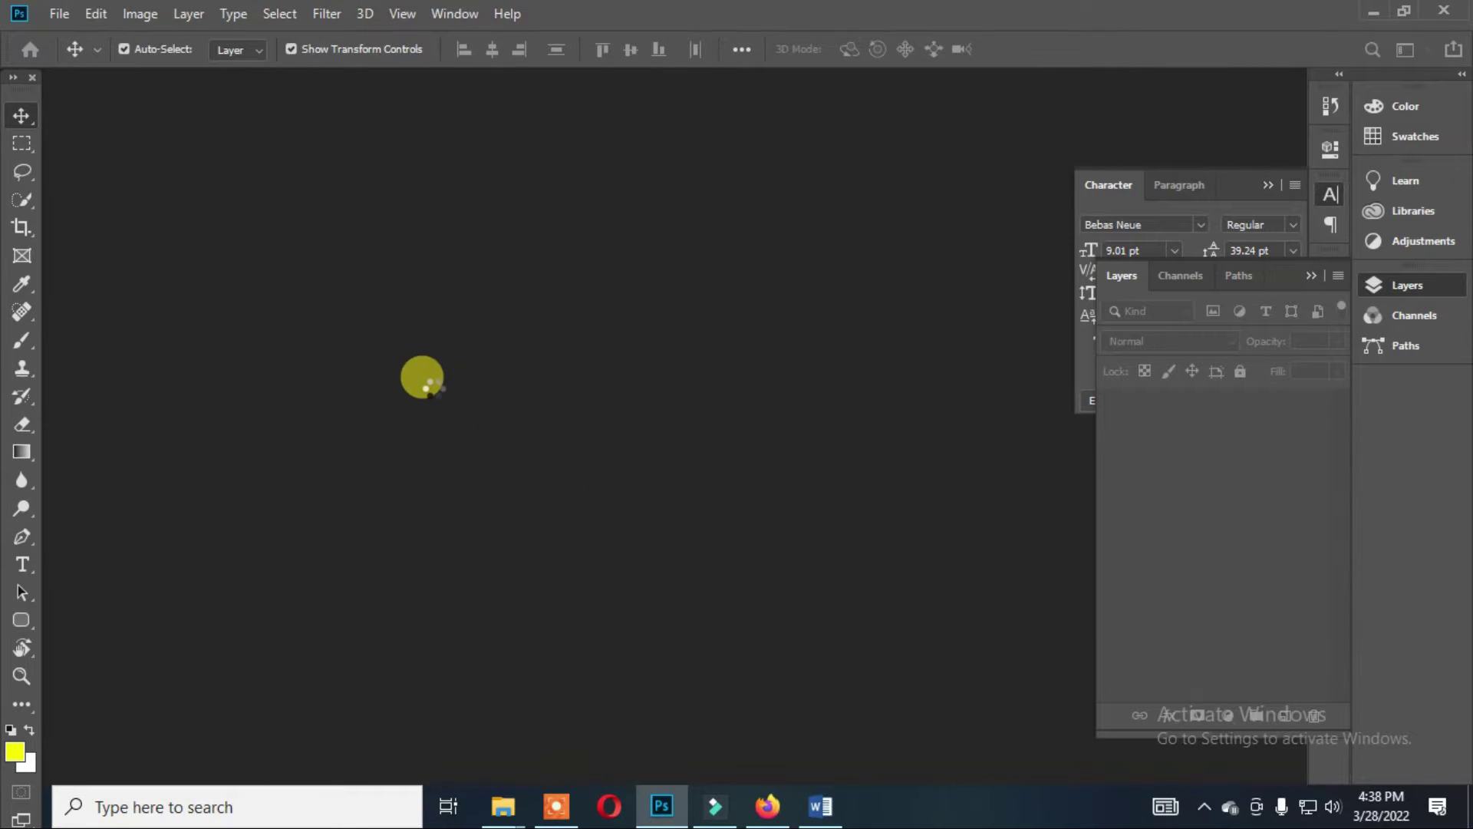
scroll(458, 314, "down", 1)
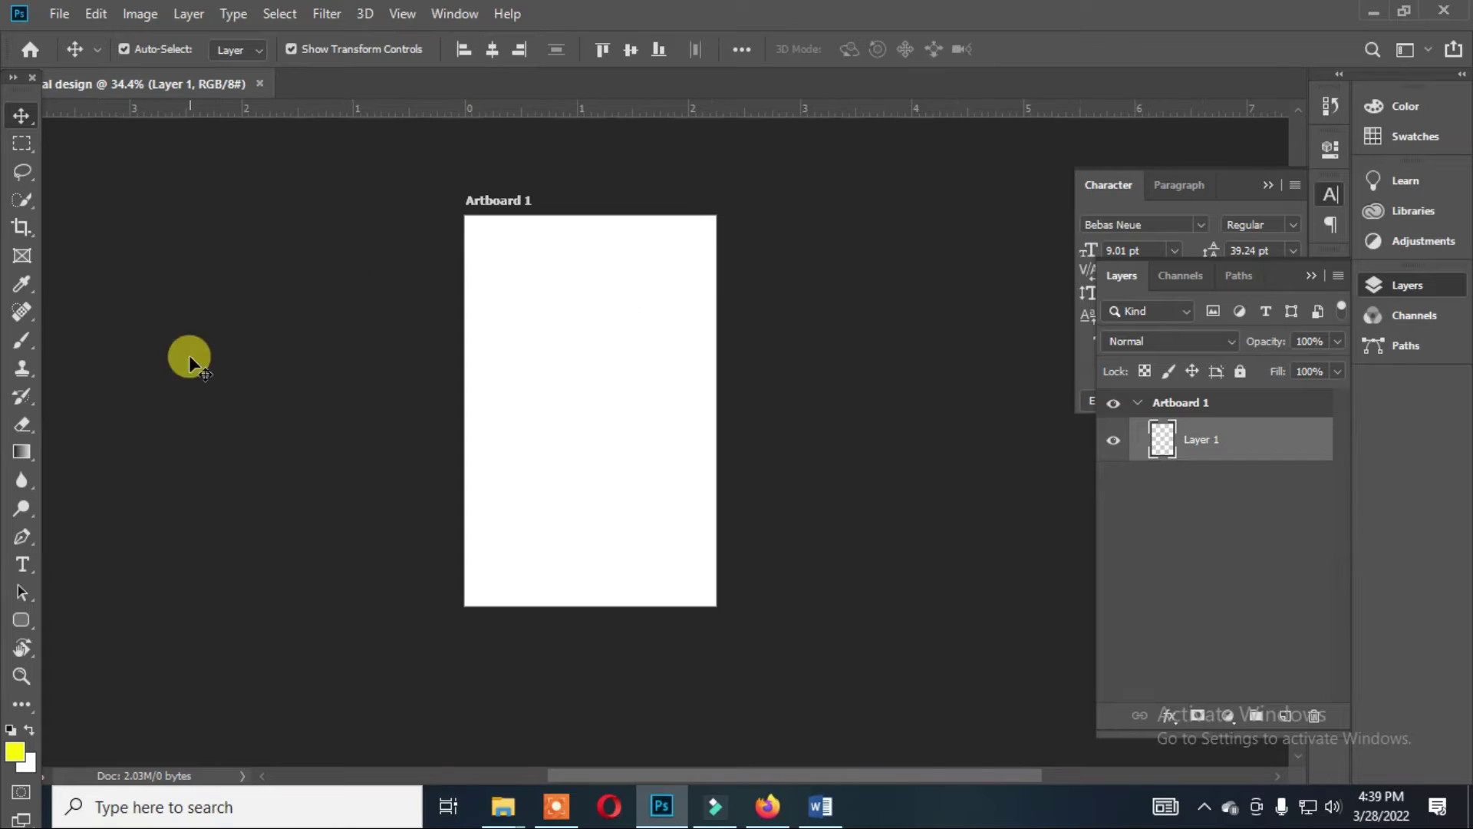
right_click(21, 619)
Draw a rectangle across the artboard's top and fill it dark red #990000.
left_click(107, 618)
left_click_drag(462, 210, 714, 346)
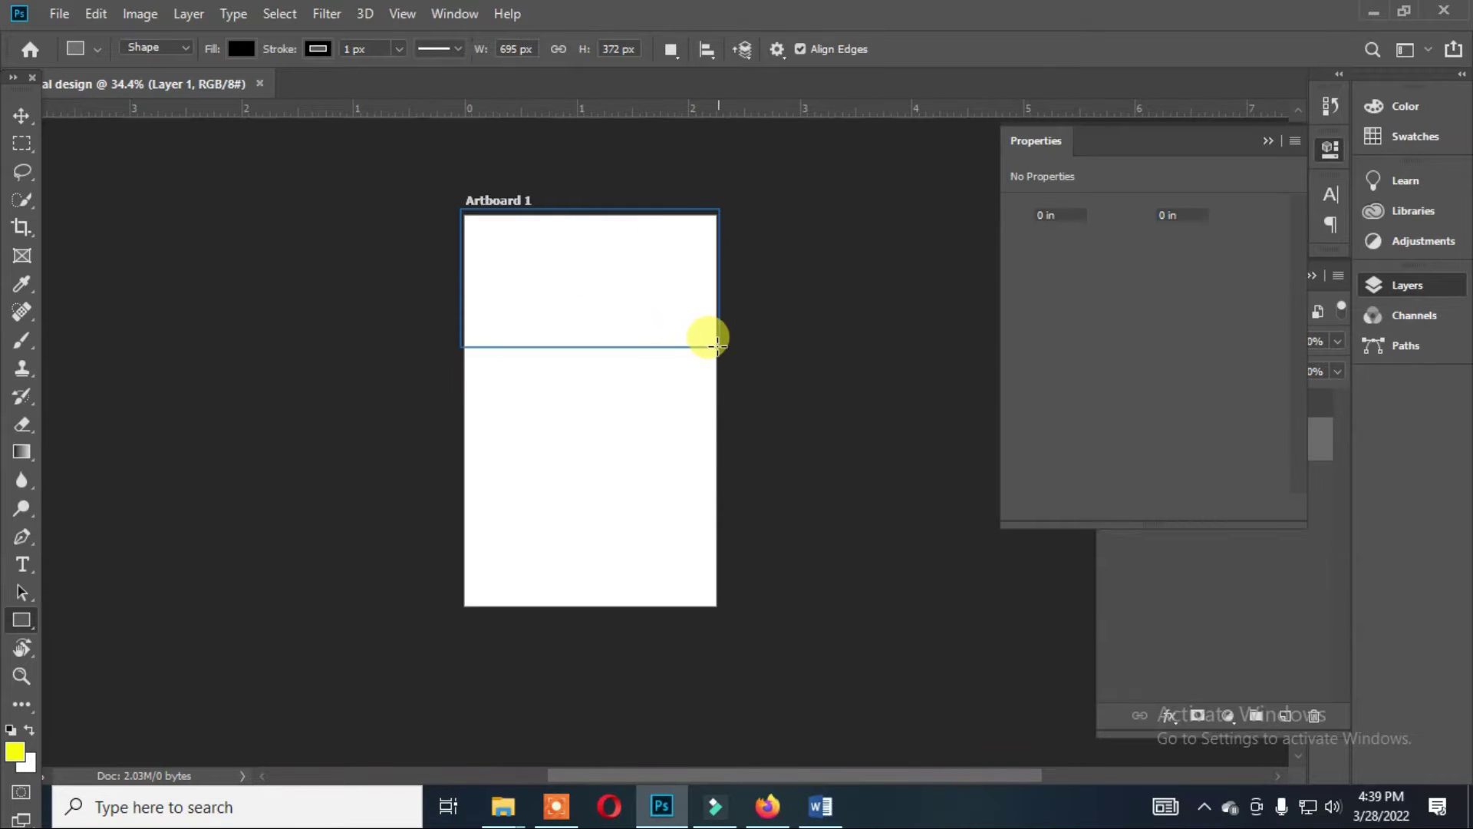
left_click(241, 48)
left_click(342, 90)
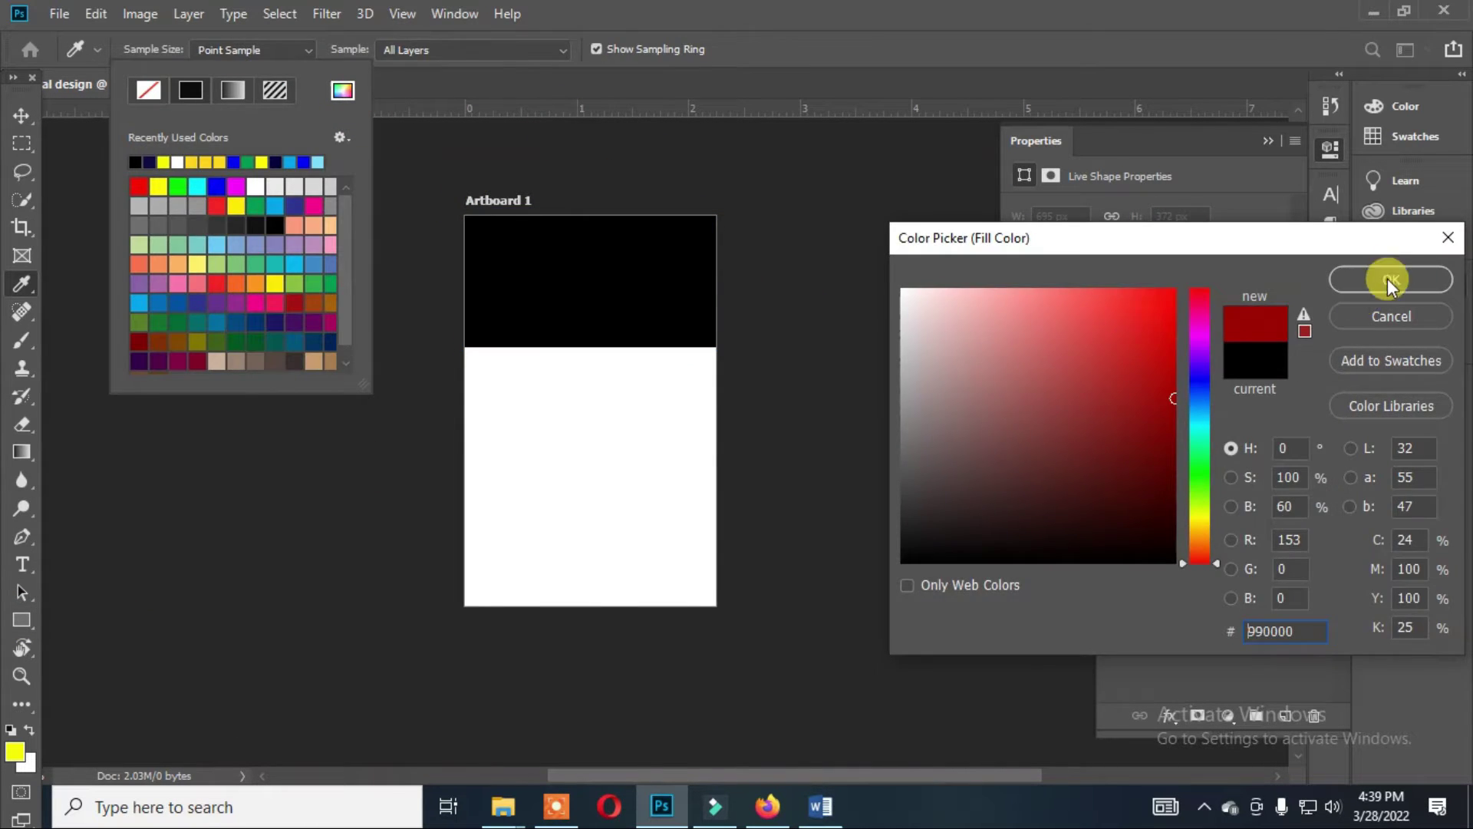
left_click(1390, 280)
key("v")
Duplicate the red rectangle and rotate the copy about 22°, shifted up-left.
key("ctrl+j")
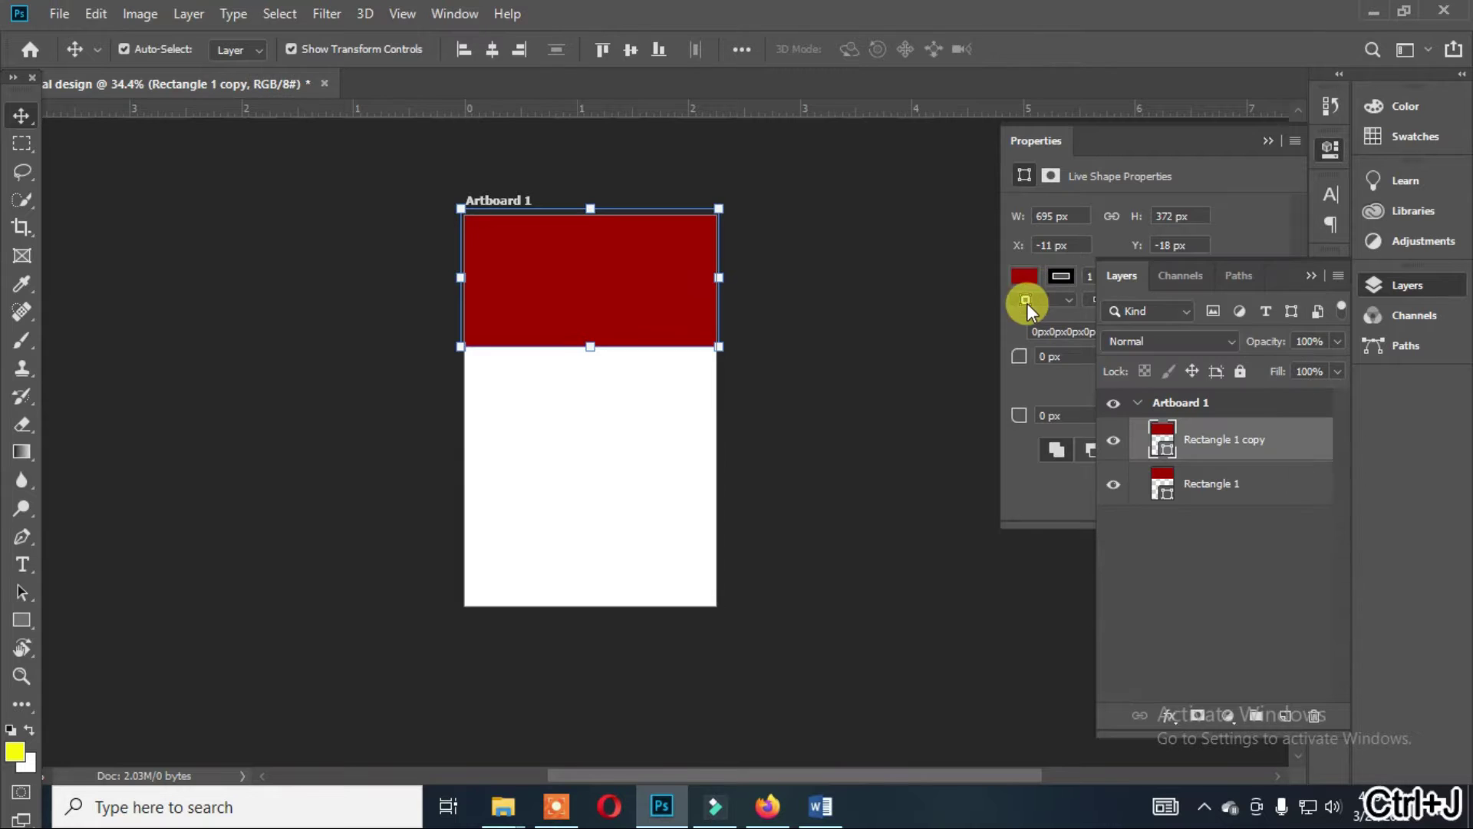
key("ctrl+t")
mouse_move(739, 189)
left_mouse_down()
mouse_move(777, 234)
mouse_move(571, 219)
left_mouse_up()
left_click_drag(758, 295, 729, 285)
scroll(729, 285, "up", 3)
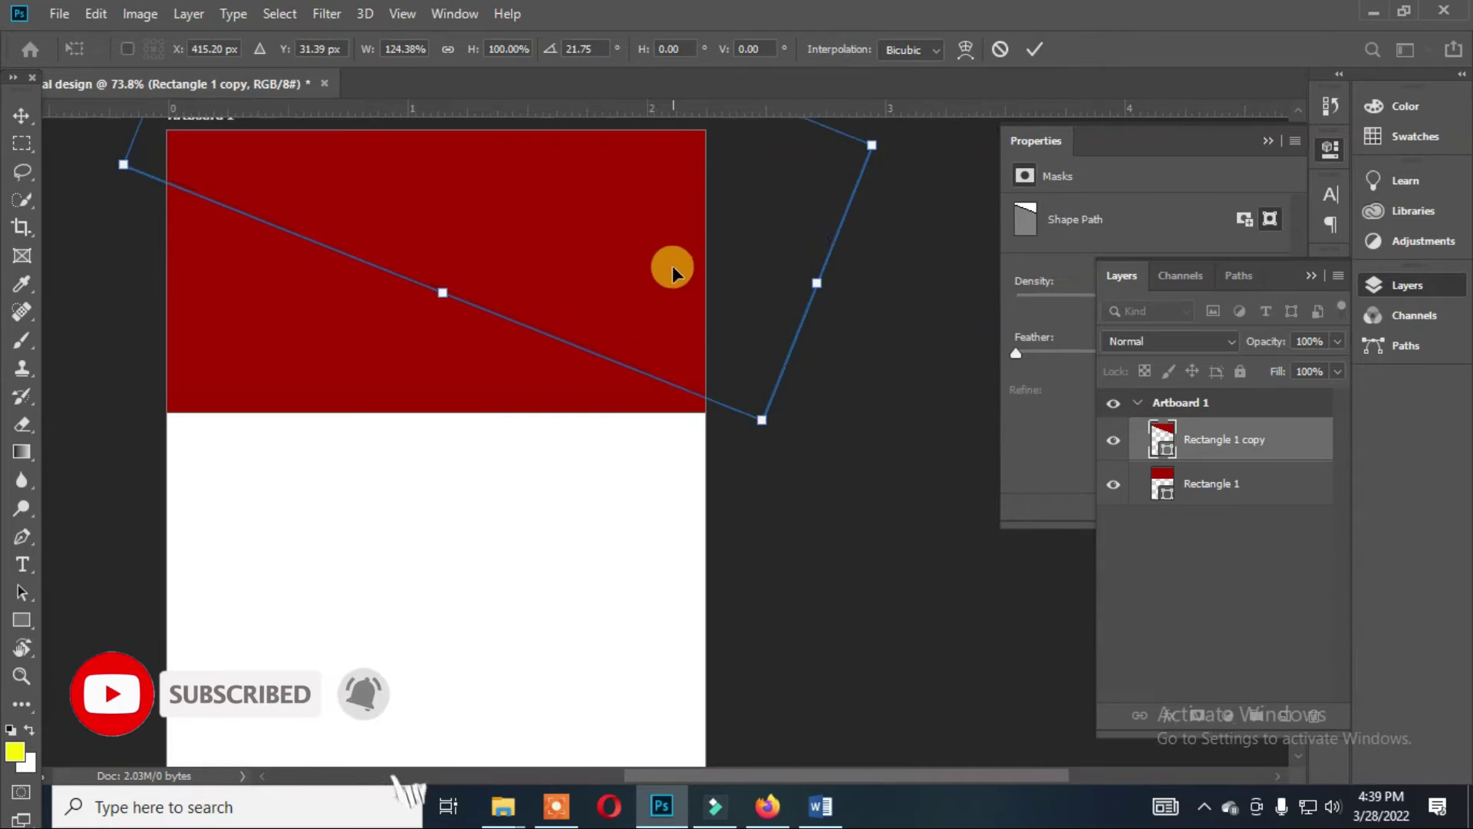
key("Return")
Recolour the angled copy a slightly brighter red.
key("u")
left_click(235, 48)
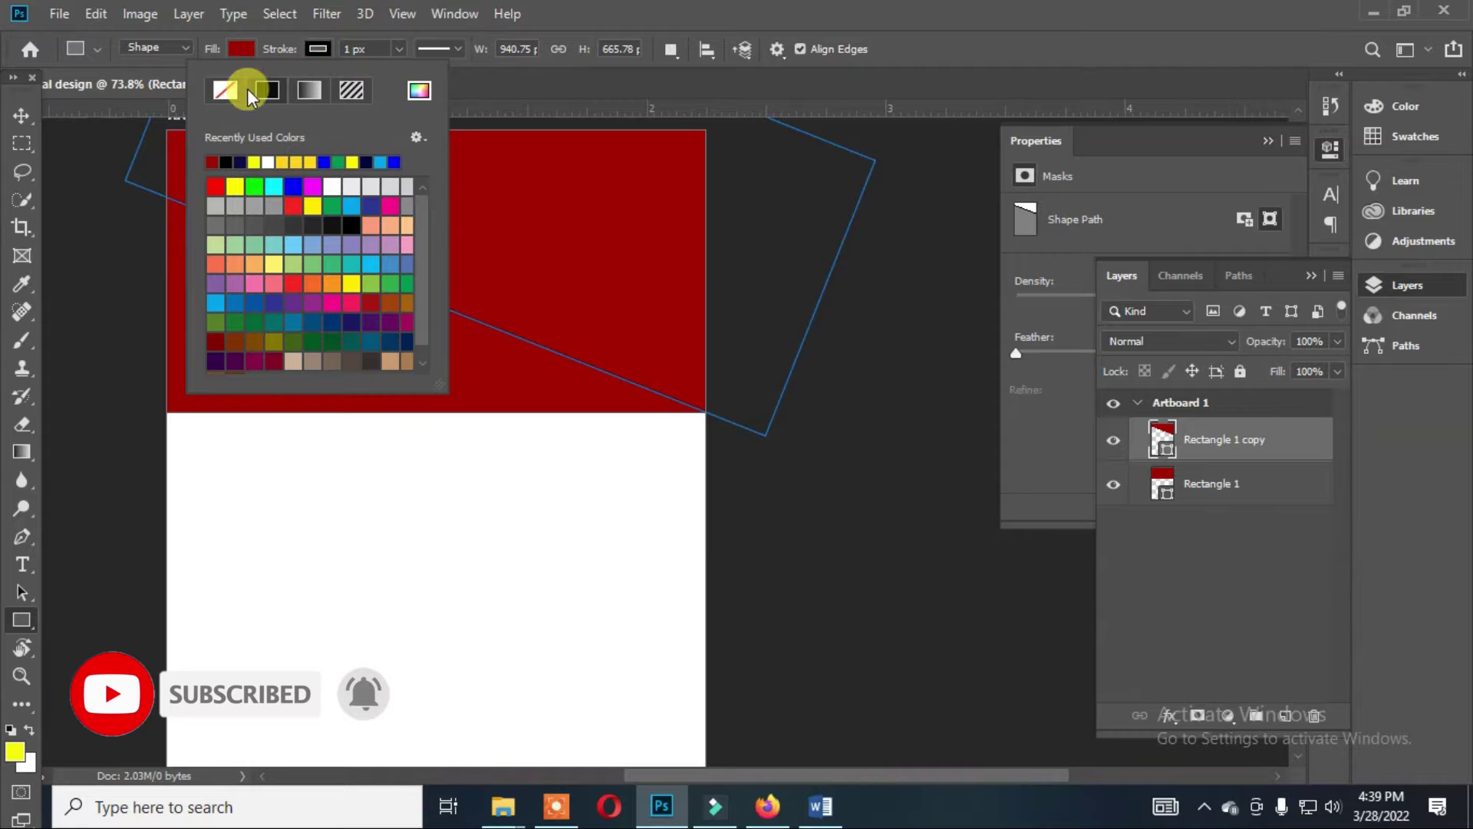
left_click(21, 115)
double_click(1162, 439)
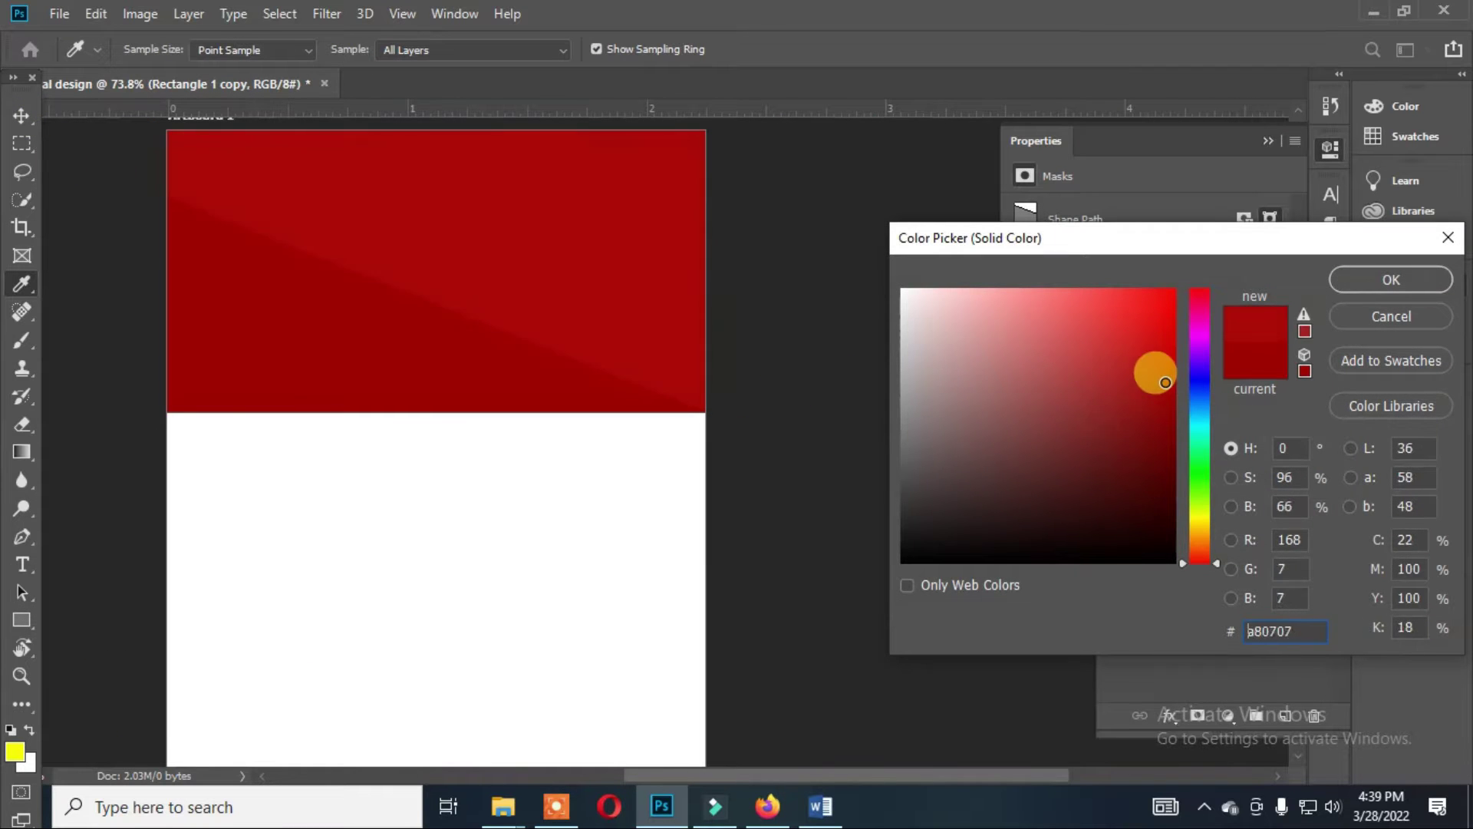
left_click(1340, 300)
Duplicate the angled shape, flip it horizontally, and move it into place on the header.
key("ctrl+j")
key("ctrl+t")
right_click(697, 196)
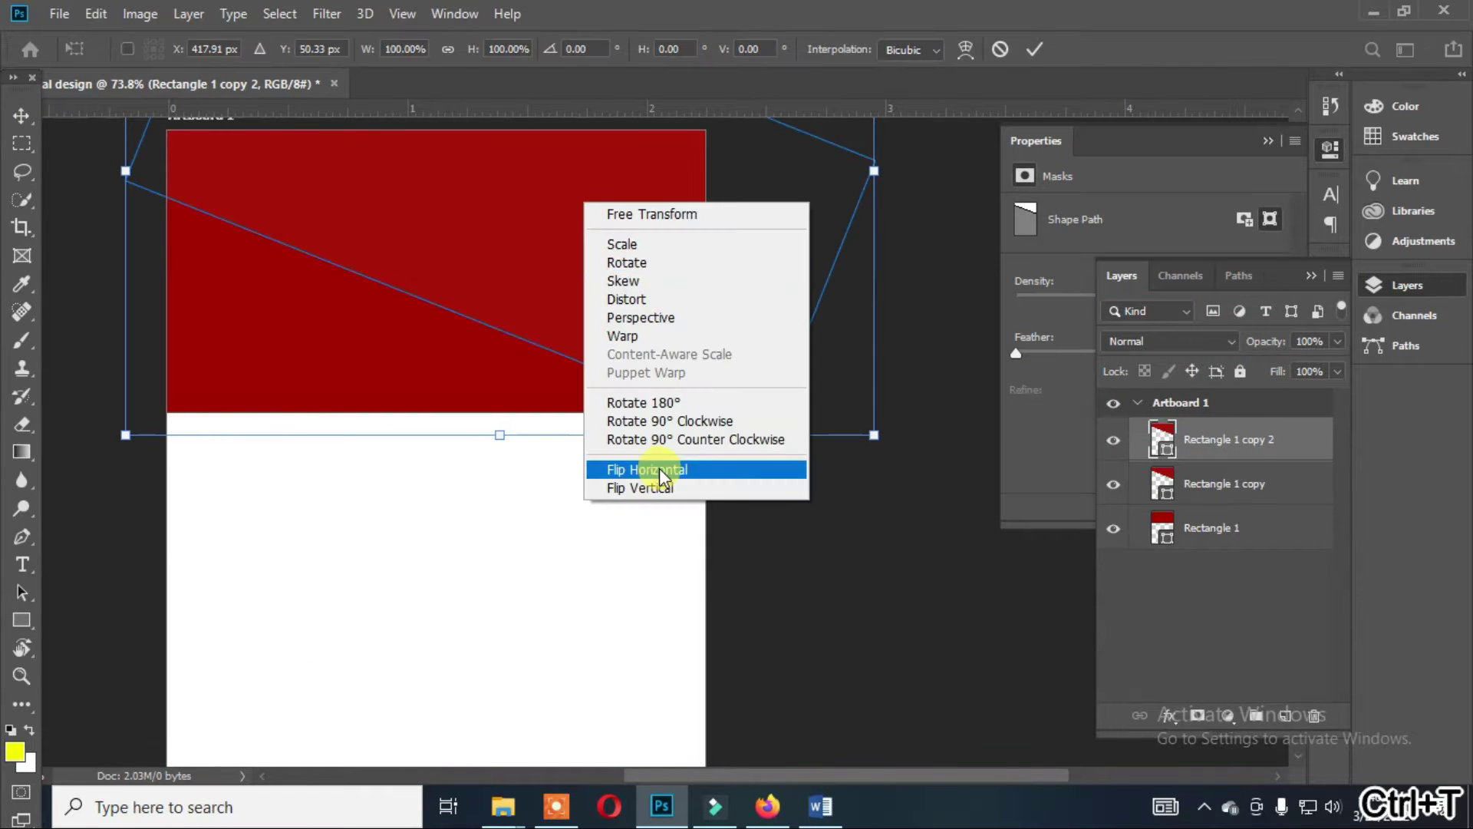
left_click(660, 468)
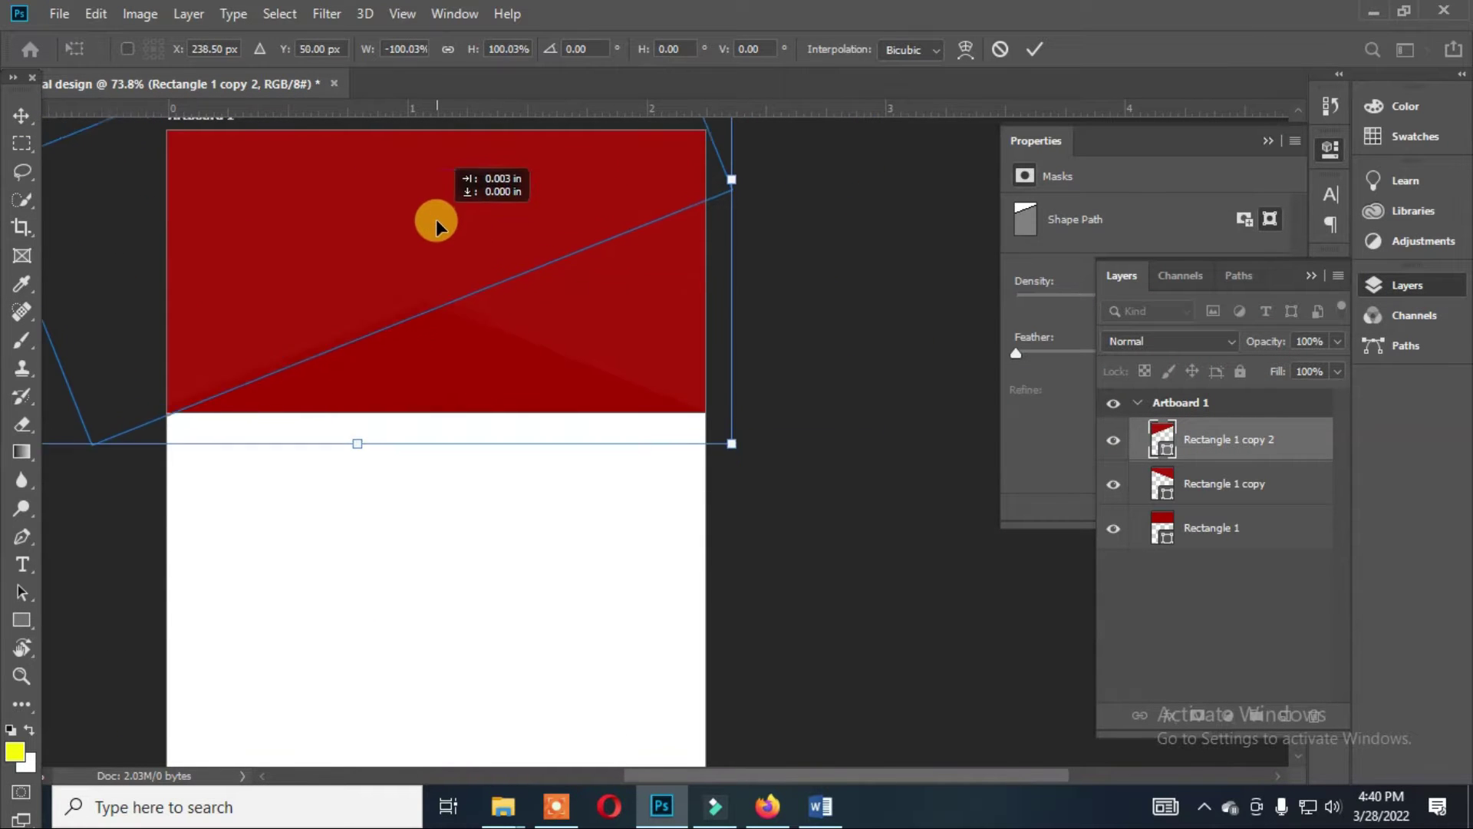
left_click_drag(560, 209, 429, 226)
scroll(429, 226, "up", 3)
left_click_drag(398, 278, 520, 281)
scroll(491, 276, "down", 5)
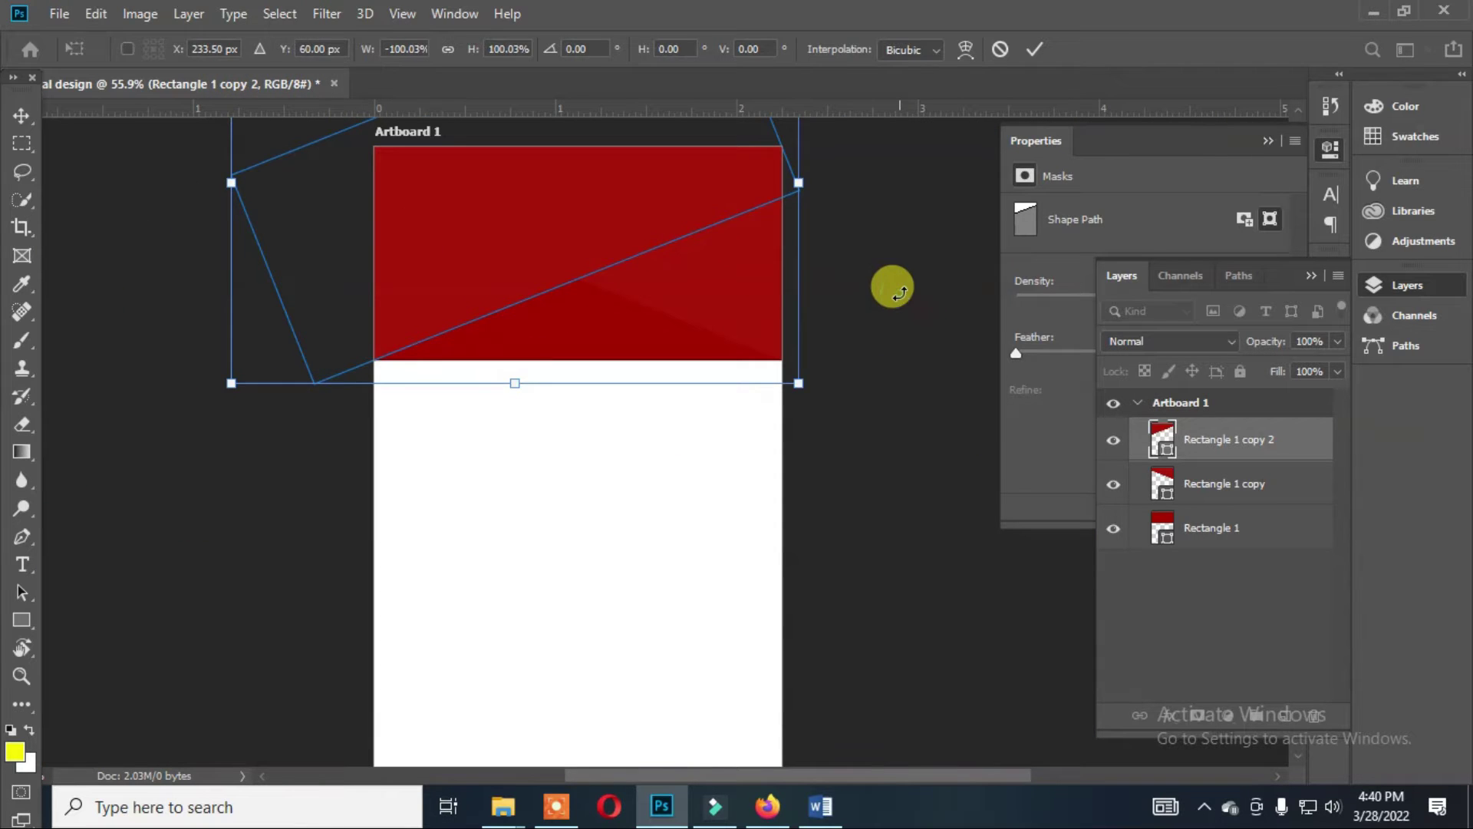
key("Return")
Give the mirrored shape a darker red and select the Rectangle 1 layer.
double_click(1162, 439)
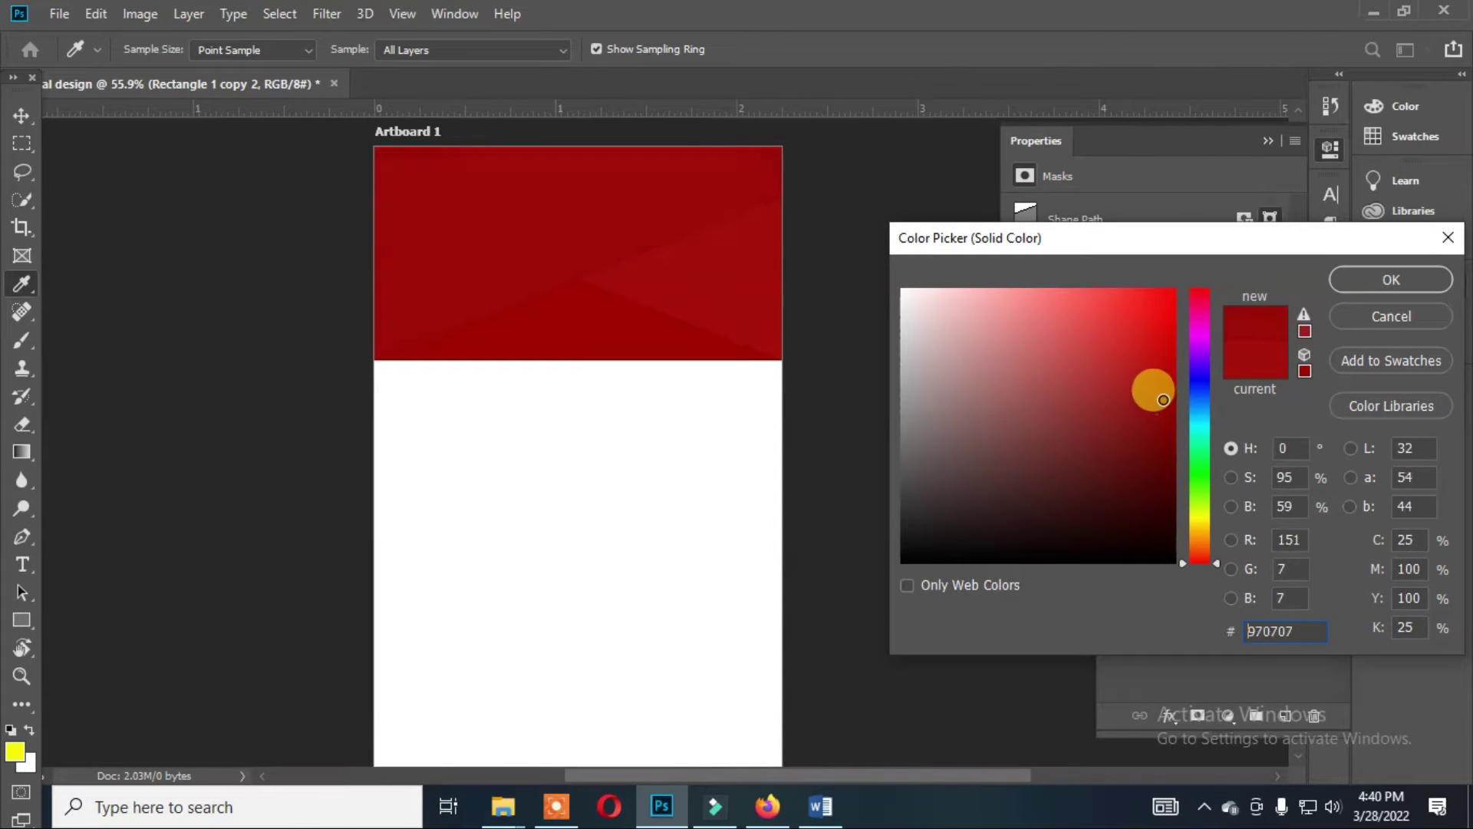
left_click_drag(1163, 400, 1160, 442)
left_click(1391, 280)
key("v")
scroll(690, 246, "down", 1)
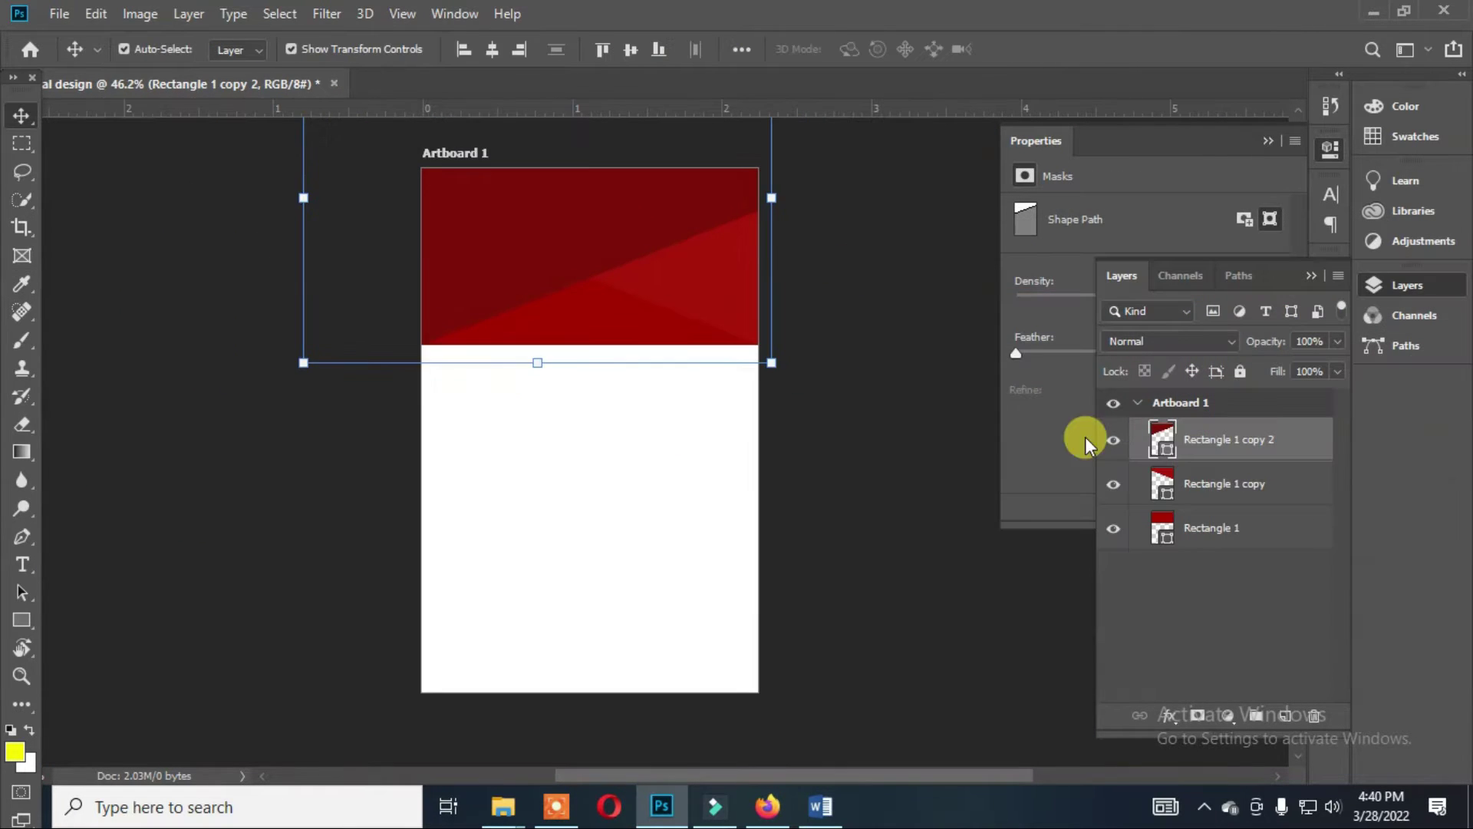
left_click(1220, 528)
Add a drop shadow below Rectangle 1 and copy it to the other header shapes.
left_click(1197, 704)
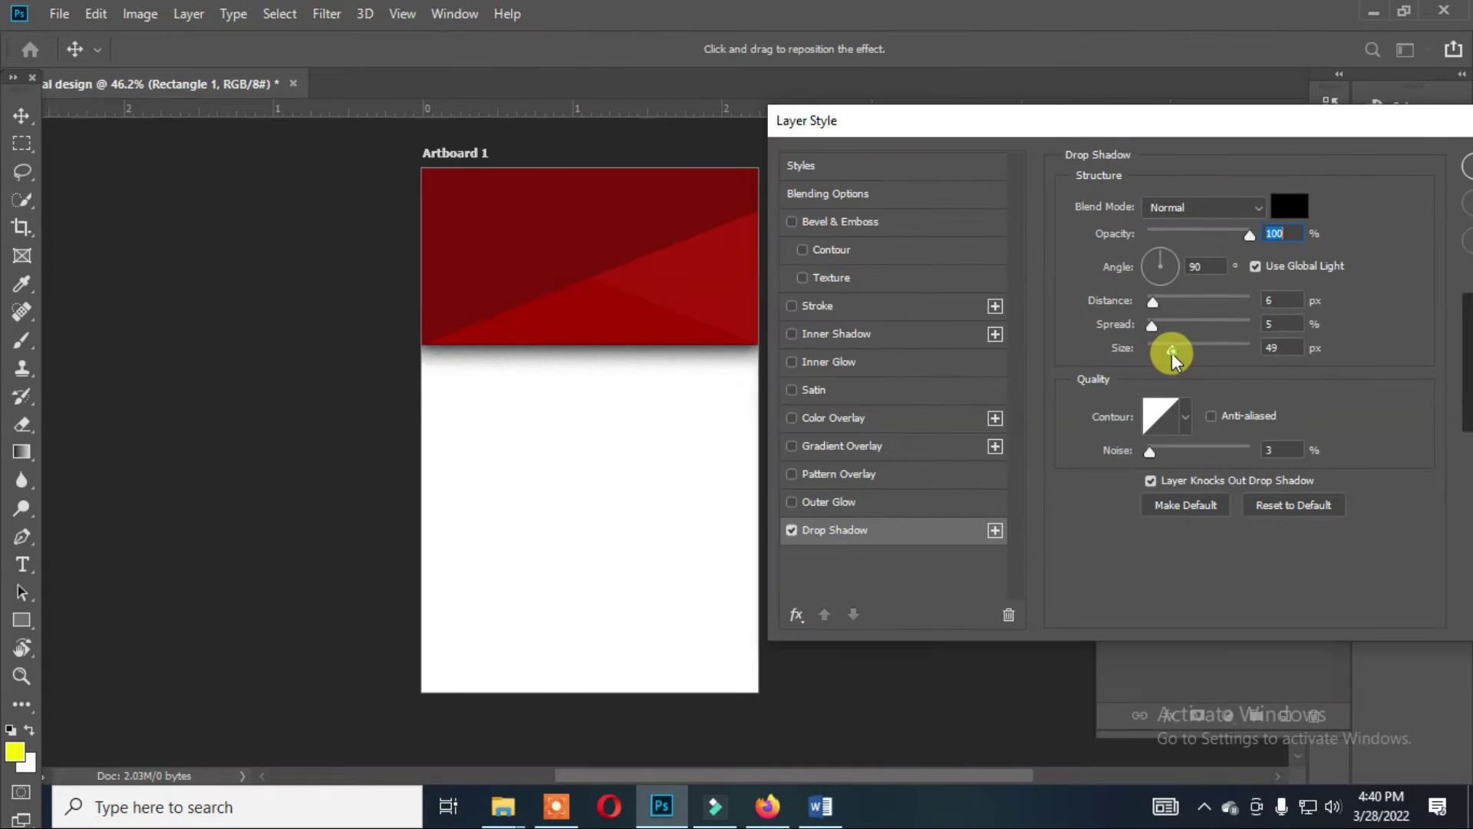
mouse_move(1153, 302)
left_mouse_down()
mouse_move(1178, 307)
mouse_move(1162, 302)
mouse_move(1167, 326)
mouse_move(1192, 350)
left_mouse_up()
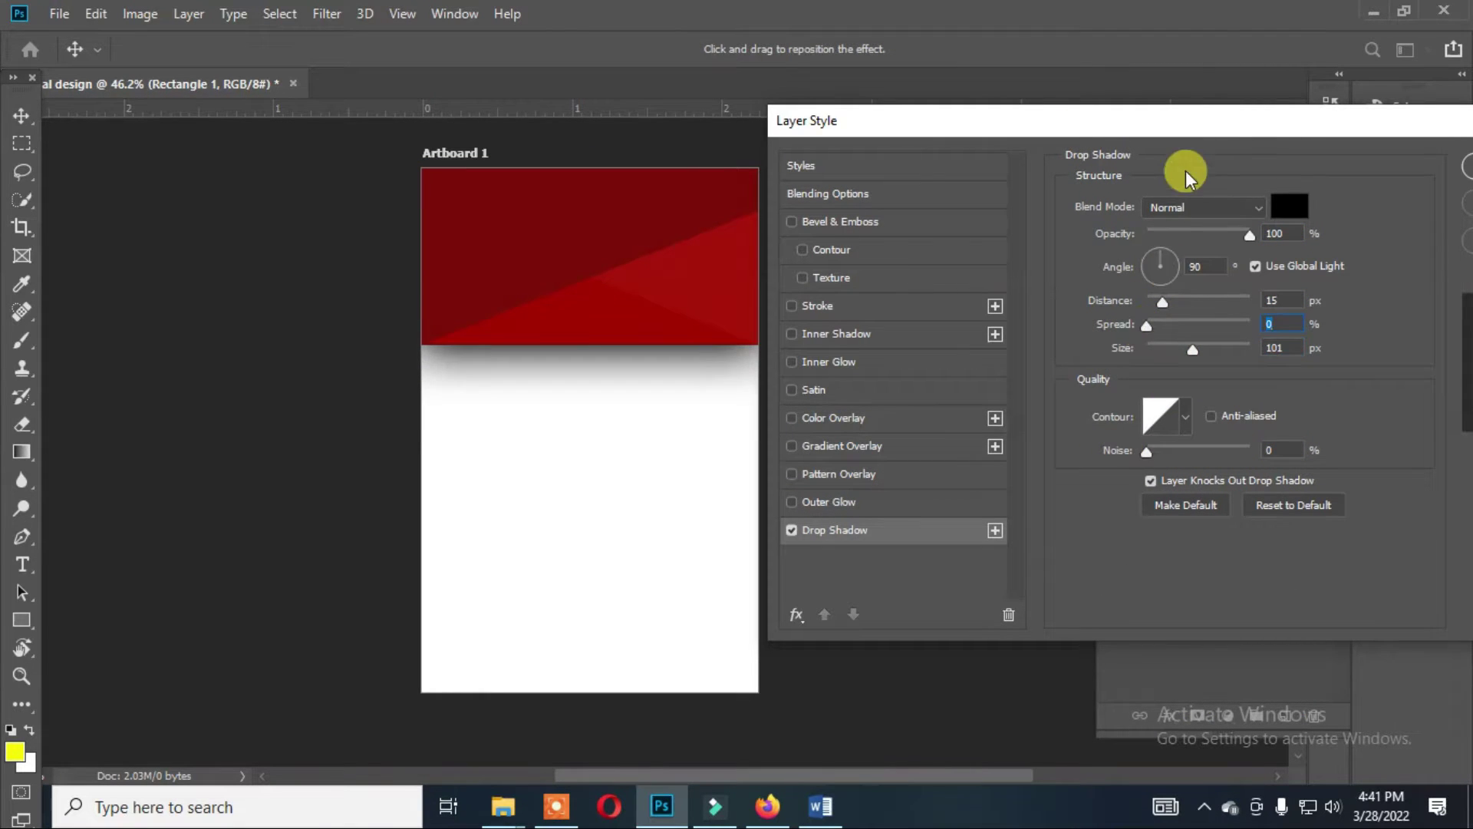
key("Return")
left_click_drag(1229, 545, 1252, 486)
right_click(1250, 437)
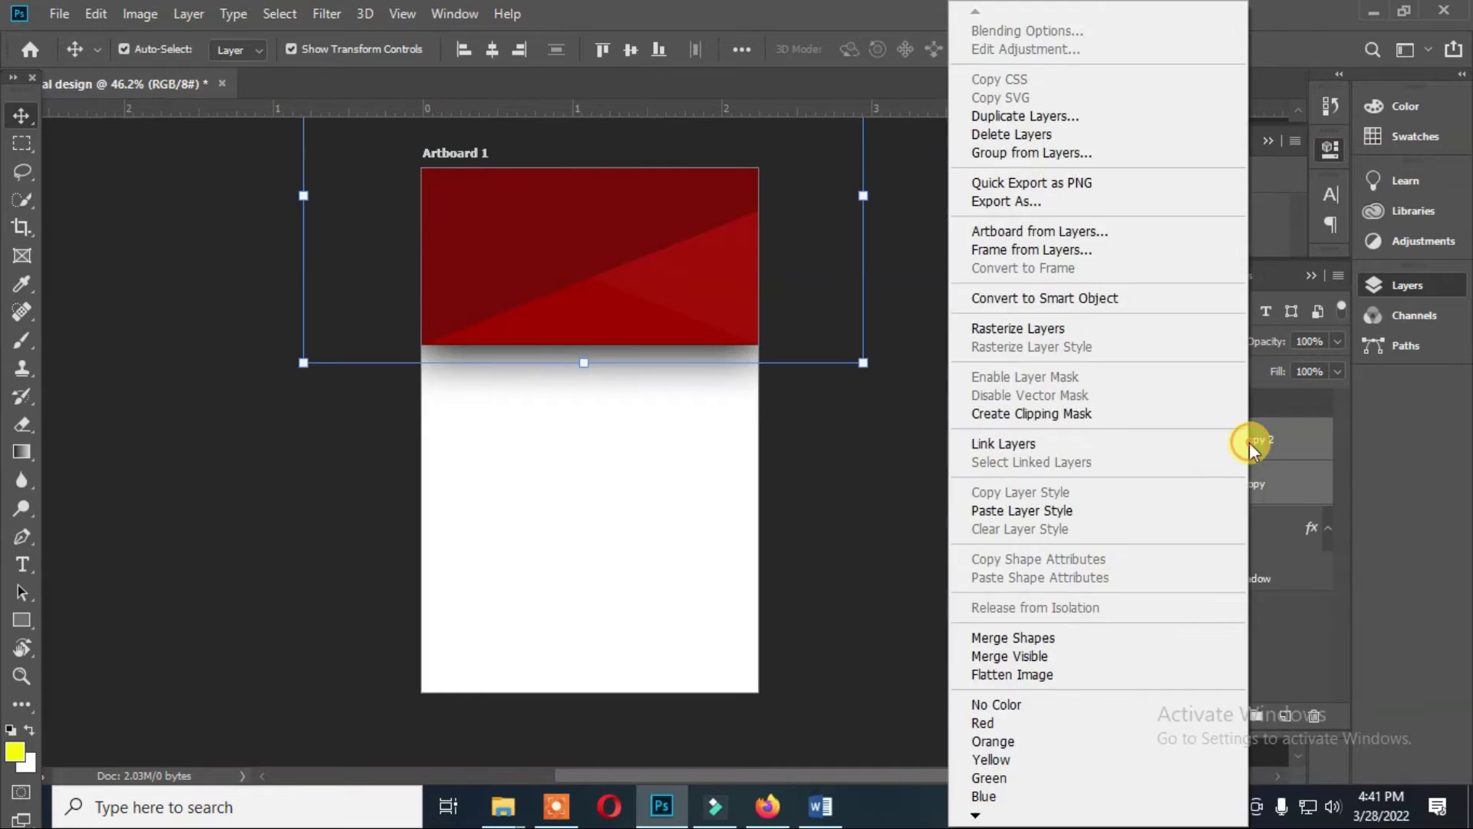
left_click(1052, 520)
Reduce Rectangle 1 copy 2's shadow distance to 5 and adjust Rectangle 1 copy's shadow size.
double_click(1252, 498)
left_click_drag(1210, 143, 1233, 129)
left_click_drag(1176, 310, 1168, 311)
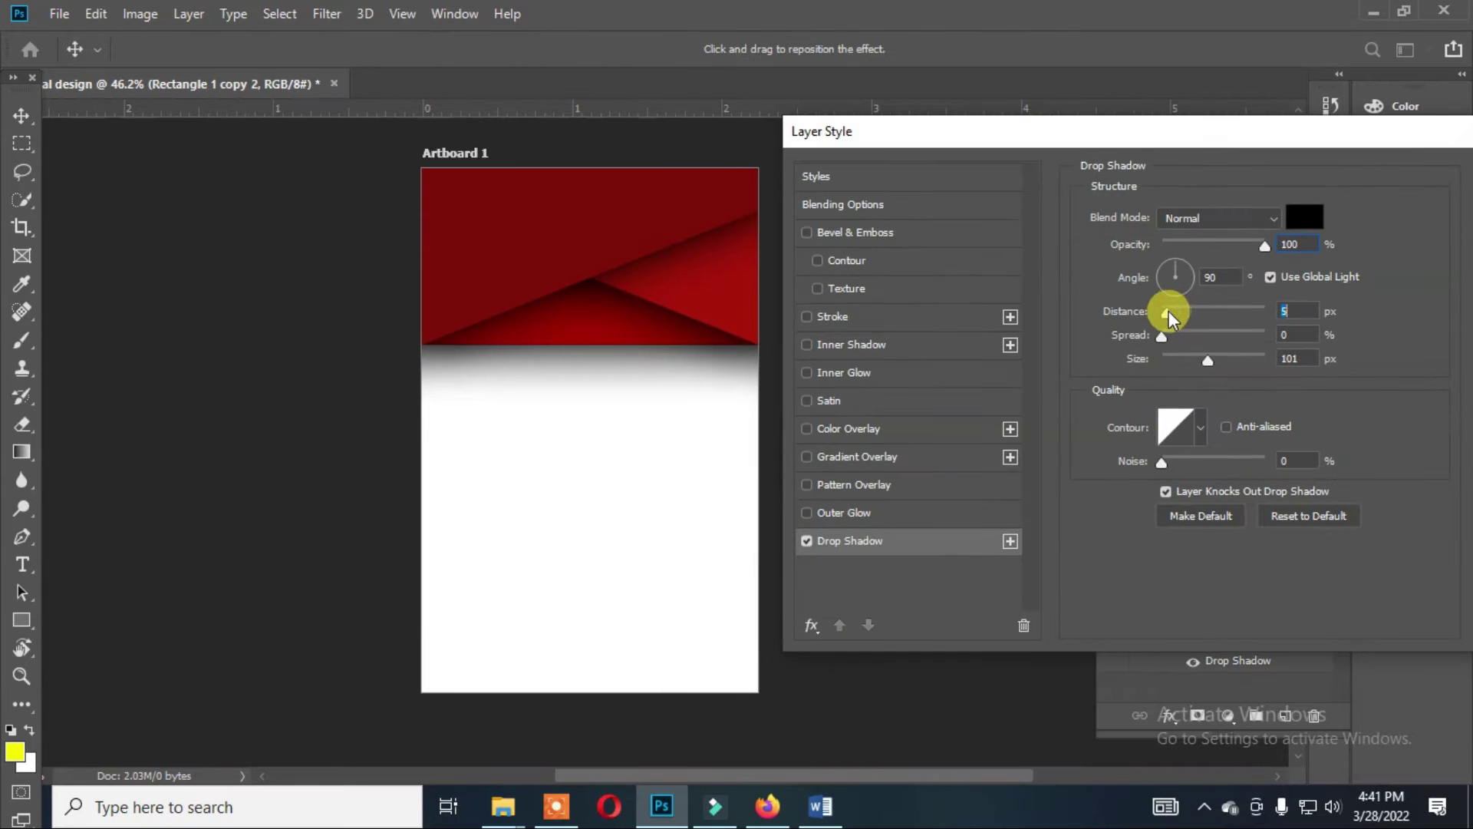
key("Return")
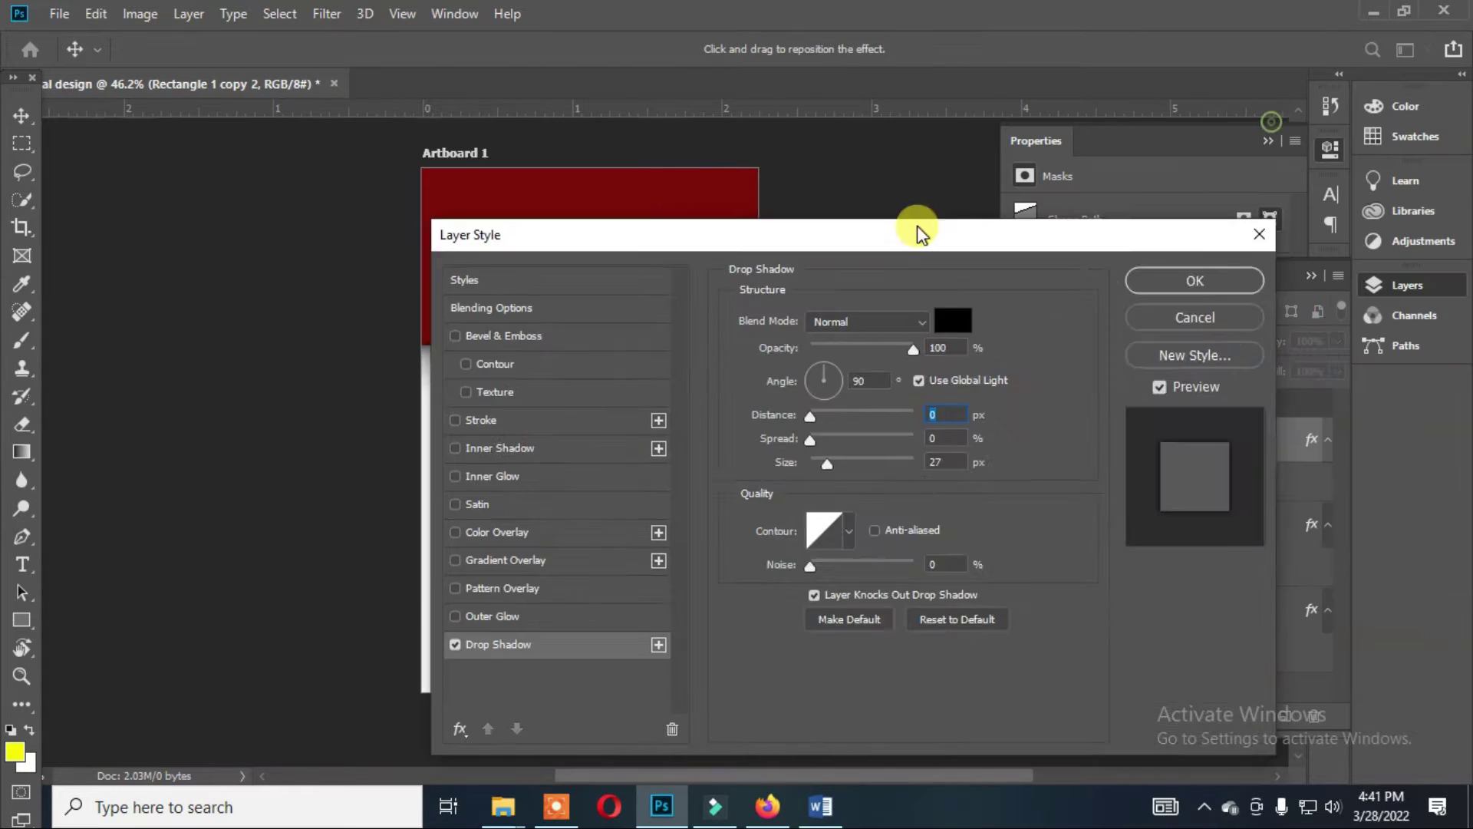
double_click(1220, 577)
left_click_drag(864, 247, 1224, 230)
left_click(1180, 450)
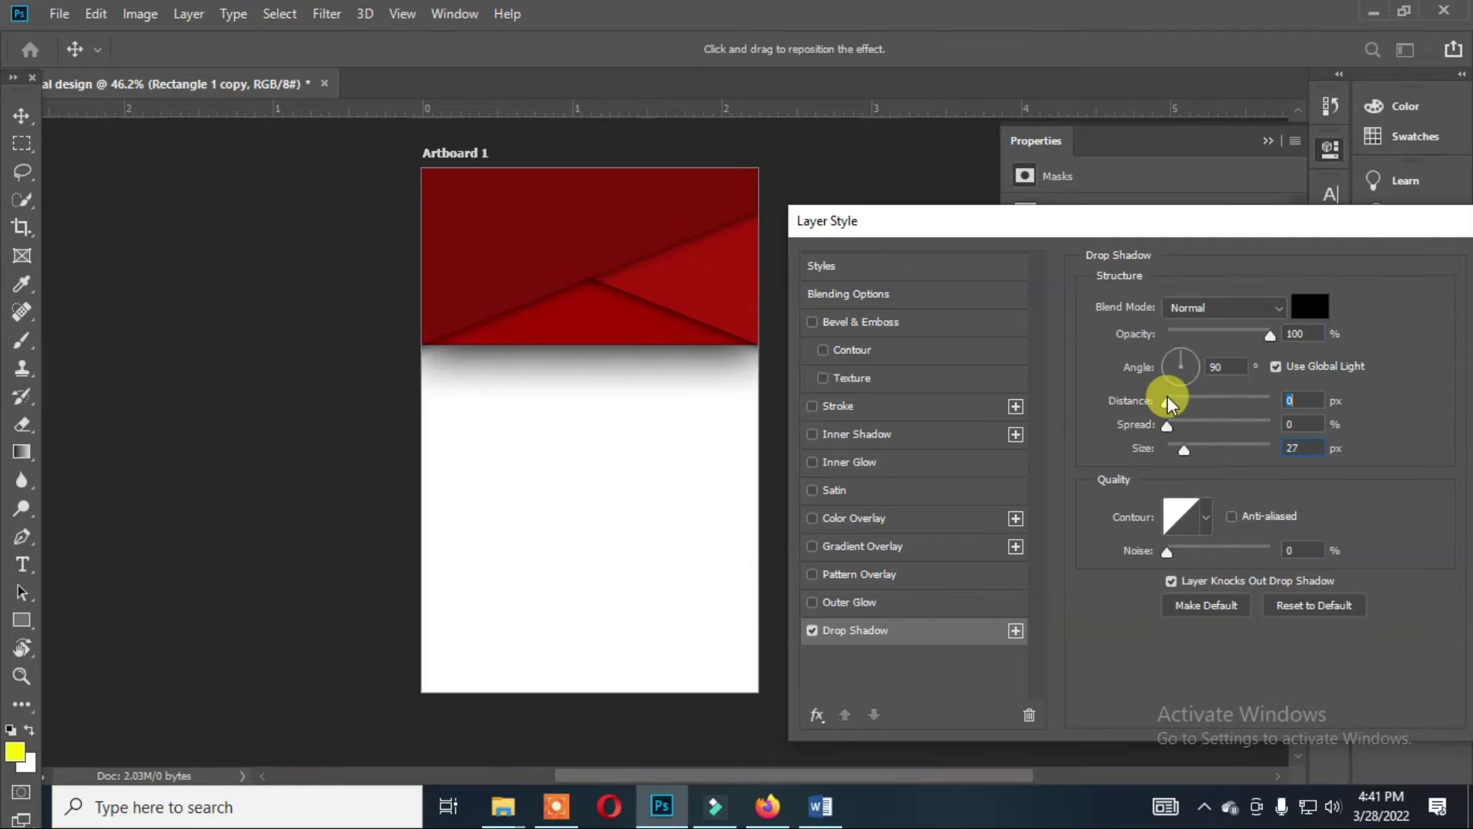
left_click(990, 319)
key("u")
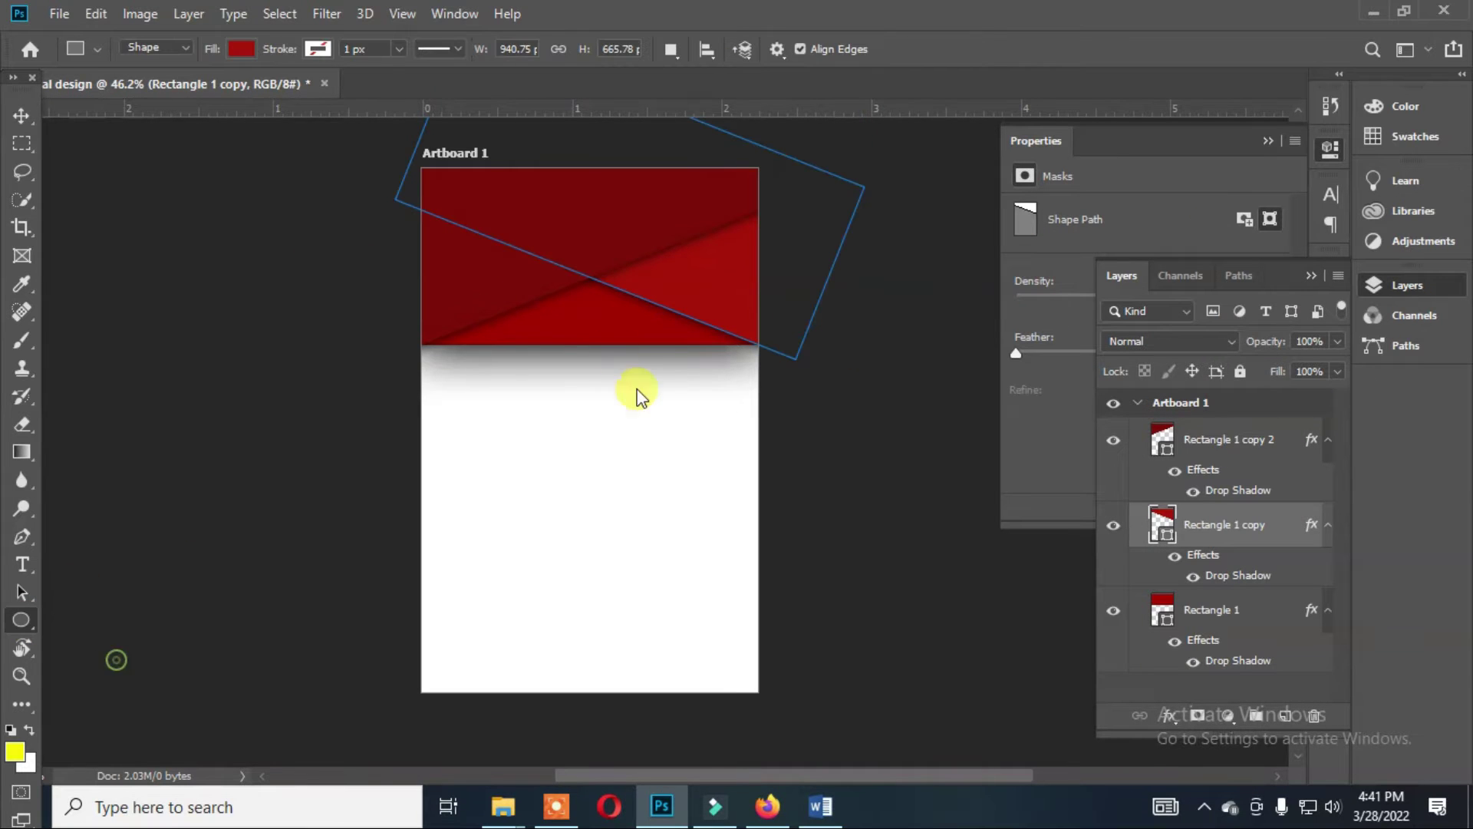
Try a circle over the header's lower edge, then undo the attempt.
left_click_drag(668, 491, 648, 463)
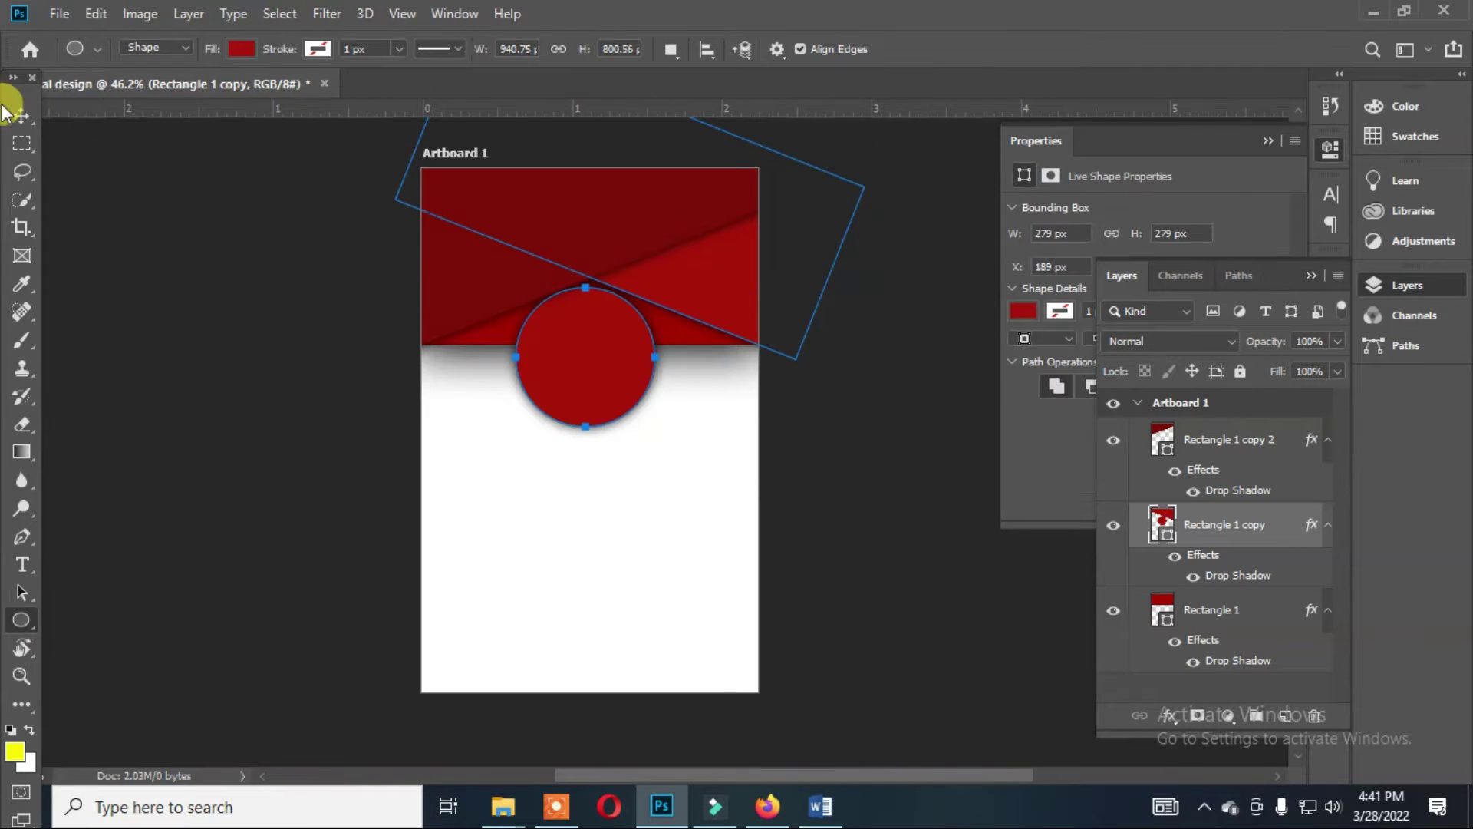
key("v")
left_click_drag(614, 365, 629, 359)
key("ctrl+alt+z")
key("ctrl+alt+z")
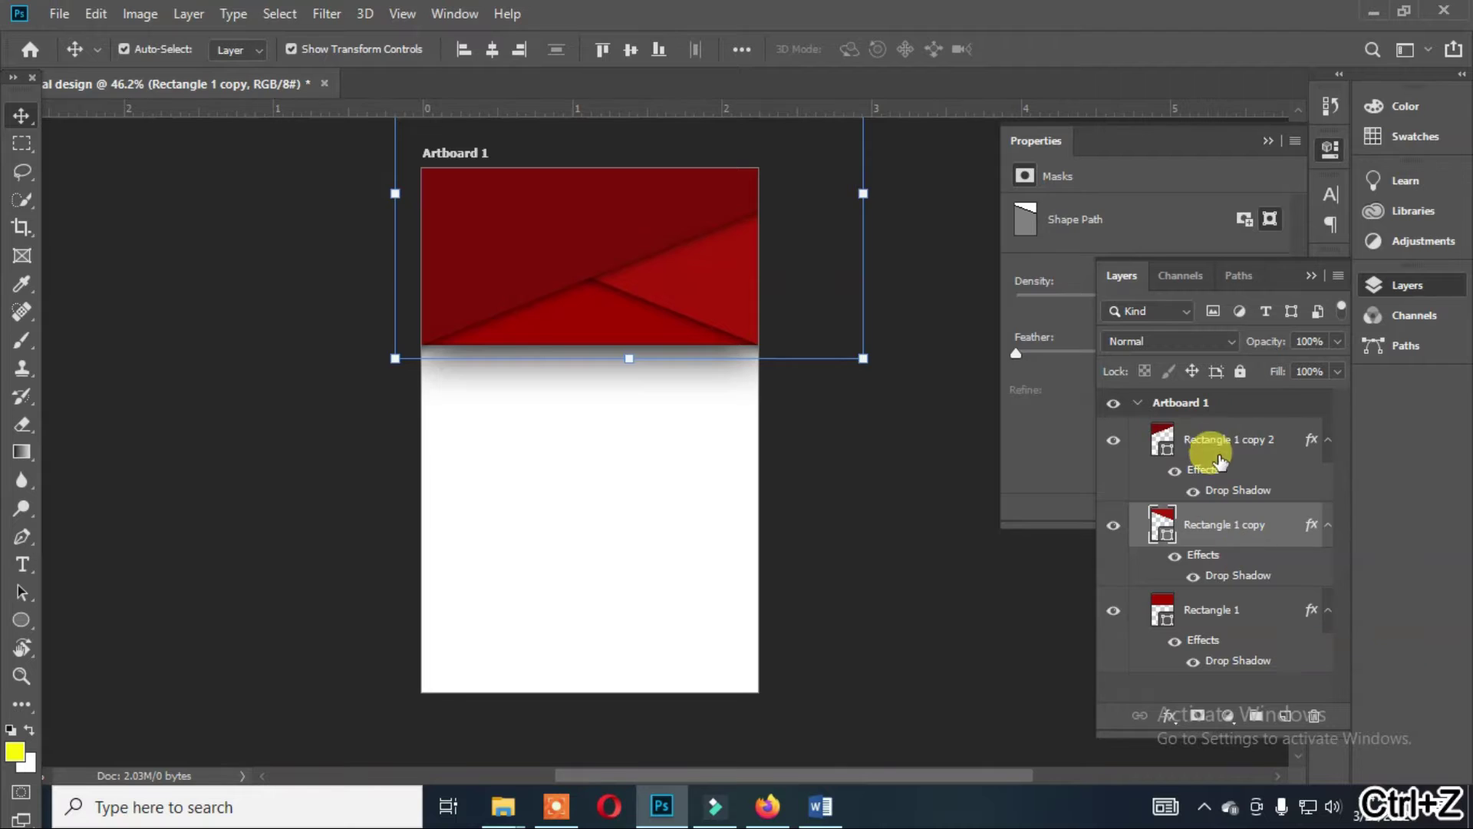
left_click(1212, 445)
key("ctrl+shift+alt+n")
key("u")
Draw a white circle centred on the header's bottom edge with the pasted drop shadow.
left_click_drag(579, 316, 667, 494)
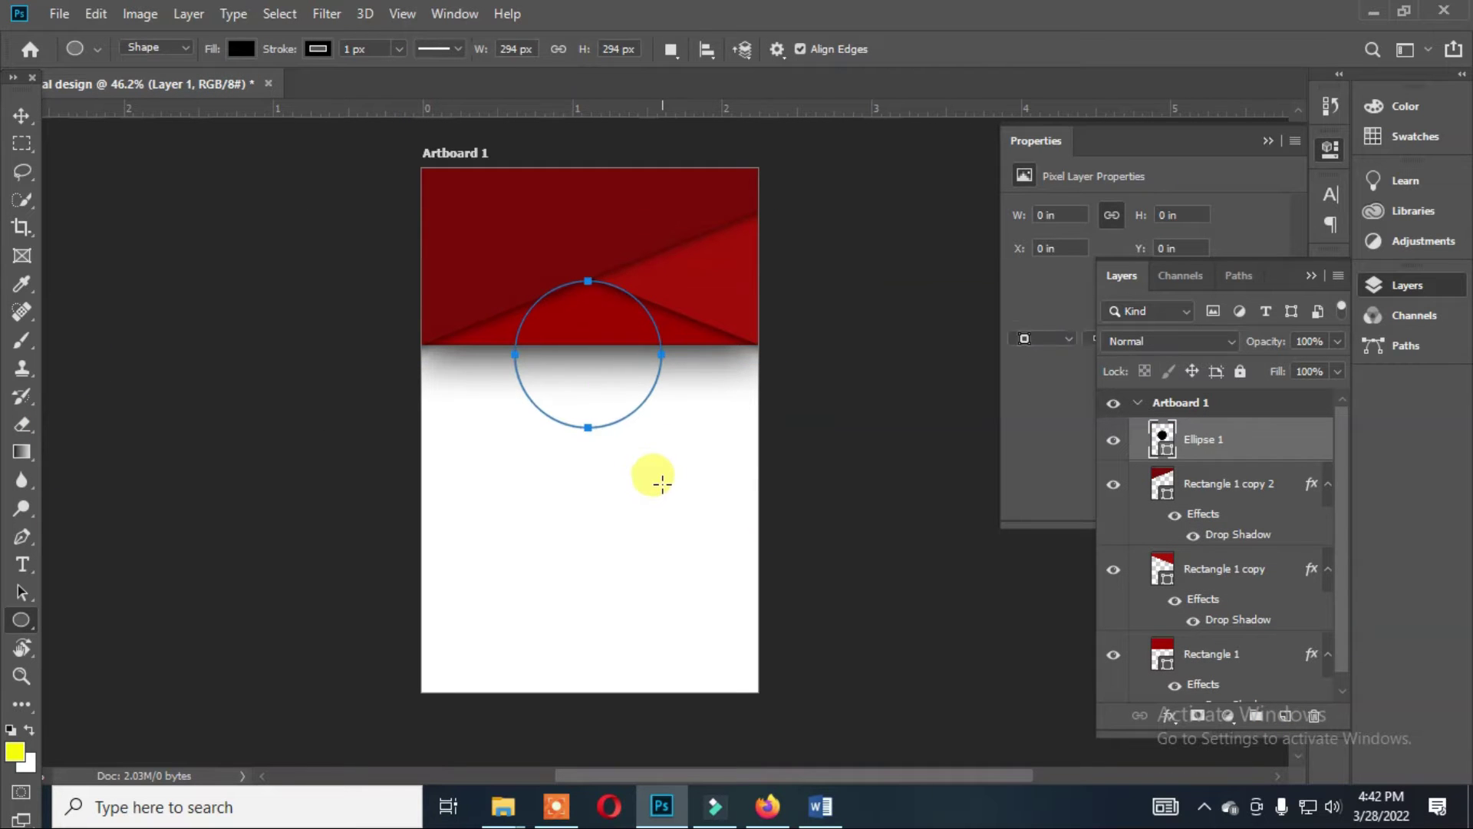
key("v")
right_click(1193, 437)
left_click(1020, 503)
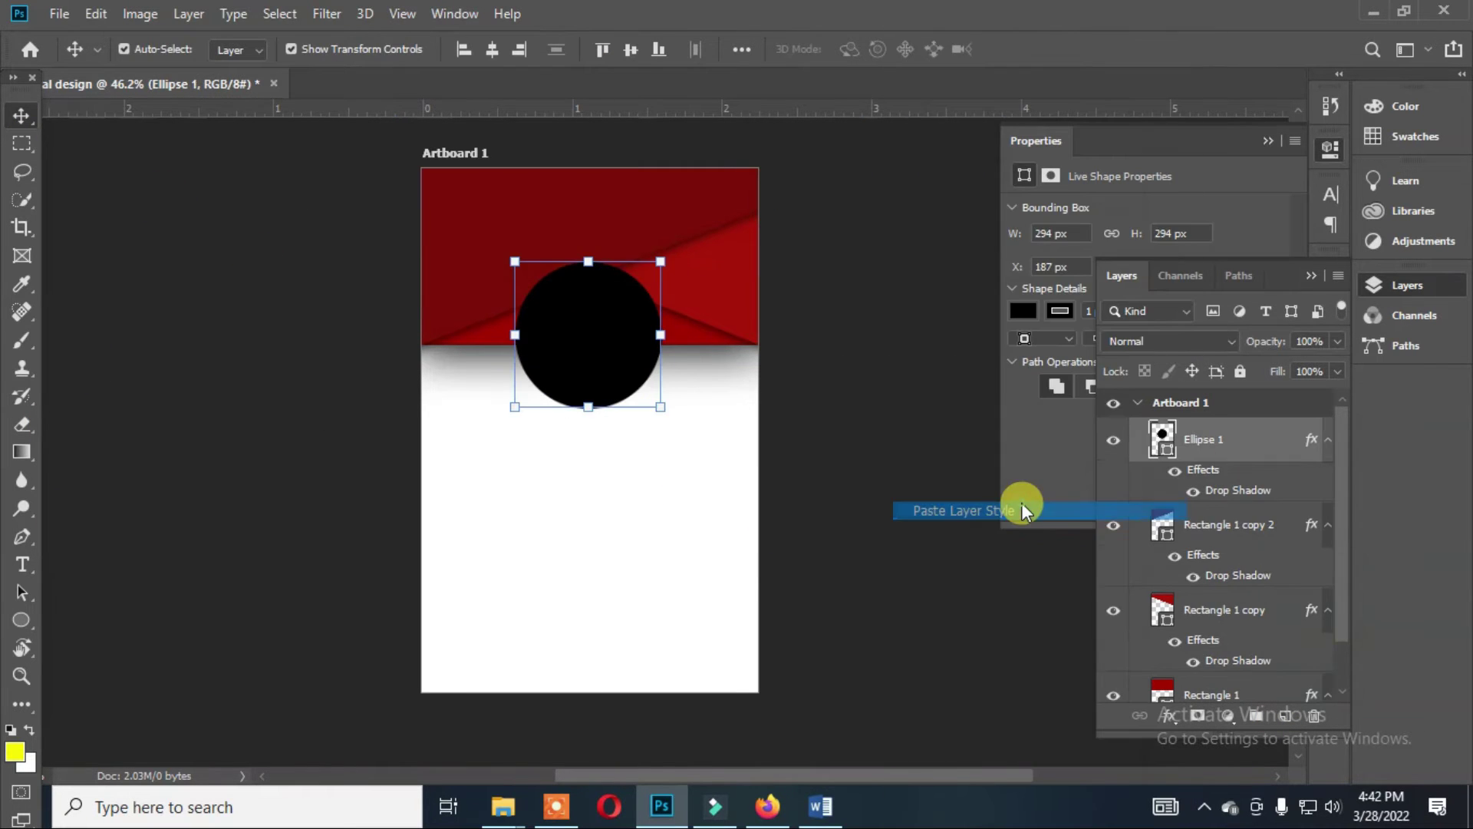
double_click(1162, 437)
left_click(716, 407)
left_click(1390, 282)
Add an inside 9 px stroke in header red at 68% opacity, then drag in the portrait photo.
left_click(1169, 714)
left_click(1205, 549)
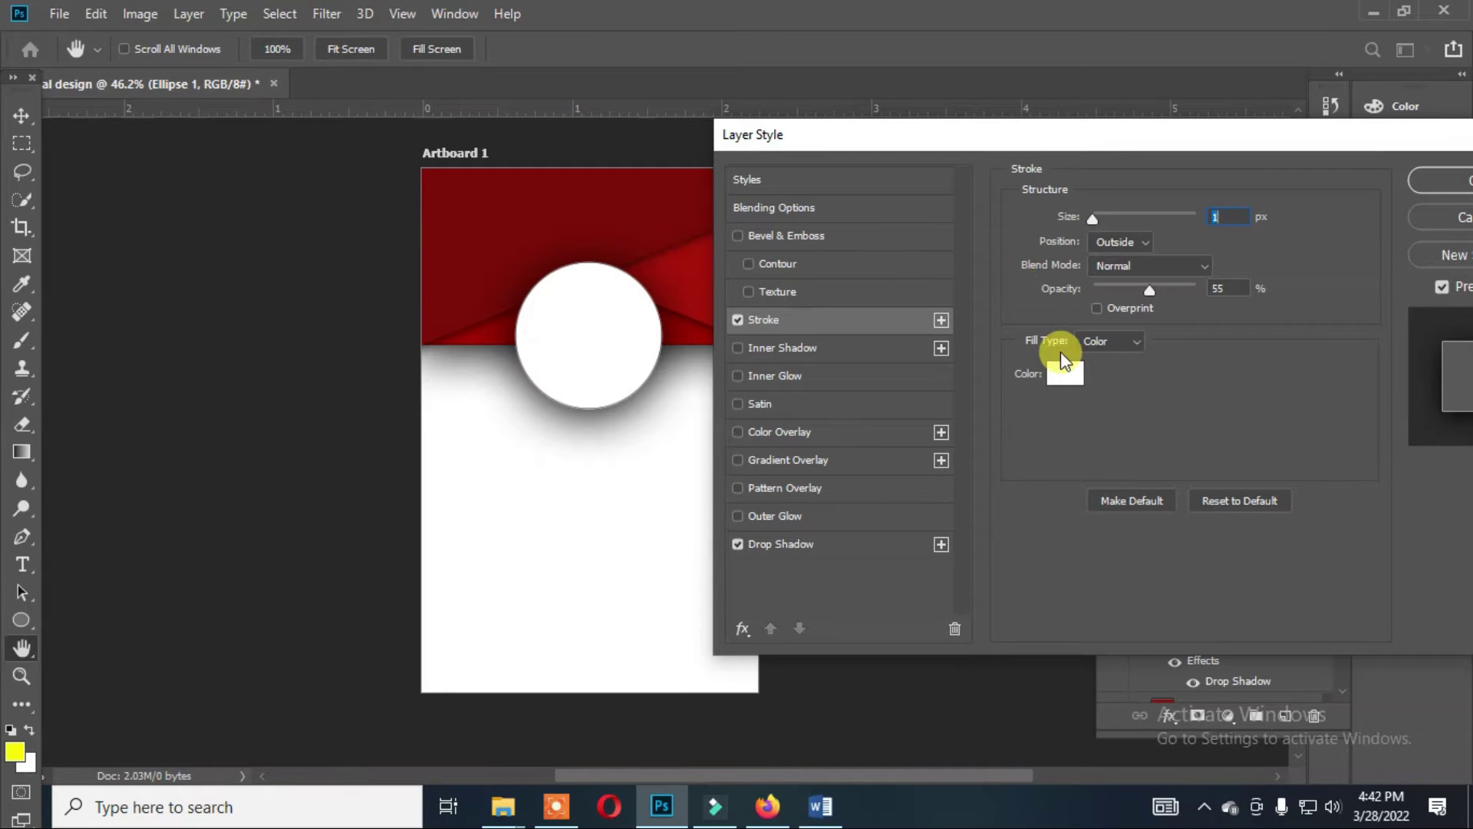
left_click(1065, 373)
left_click(605, 191)
left_click(1381, 278)
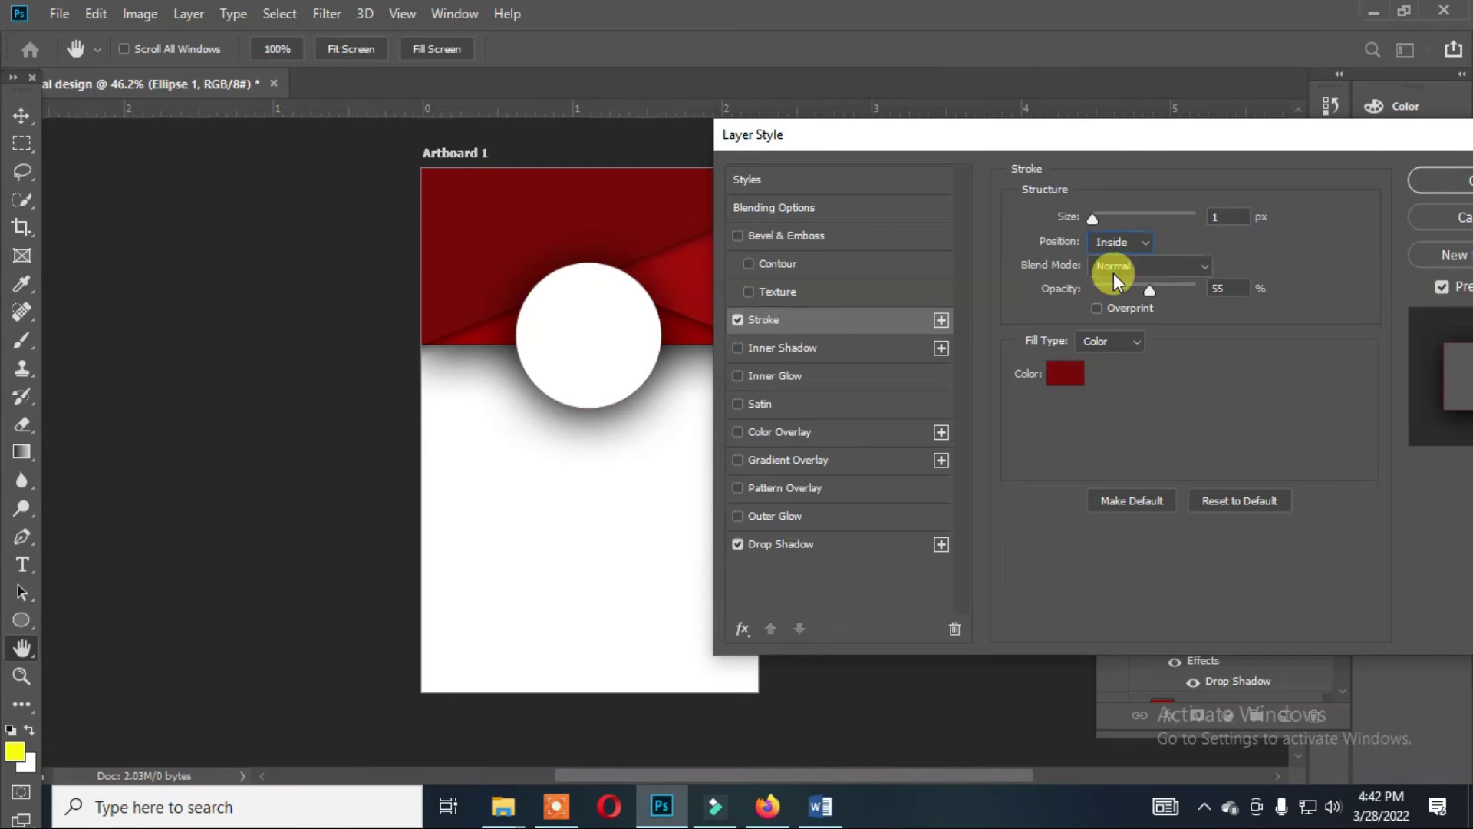
type("9")
left_click_drag(1149, 290, 1164, 291)
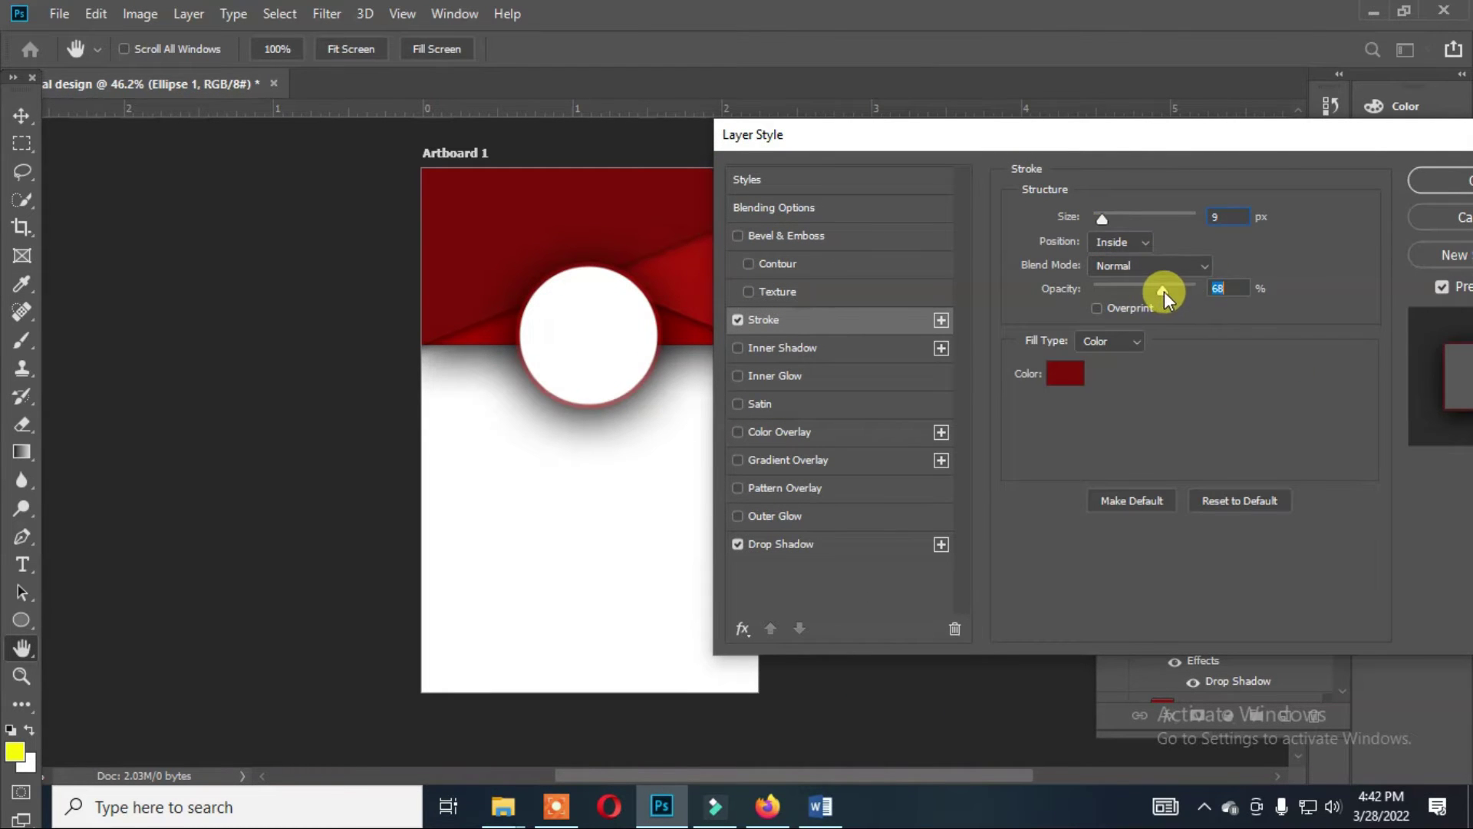
key("Return")
left_click(615, 704)
left_click_drag(284, 249, 614, 329)
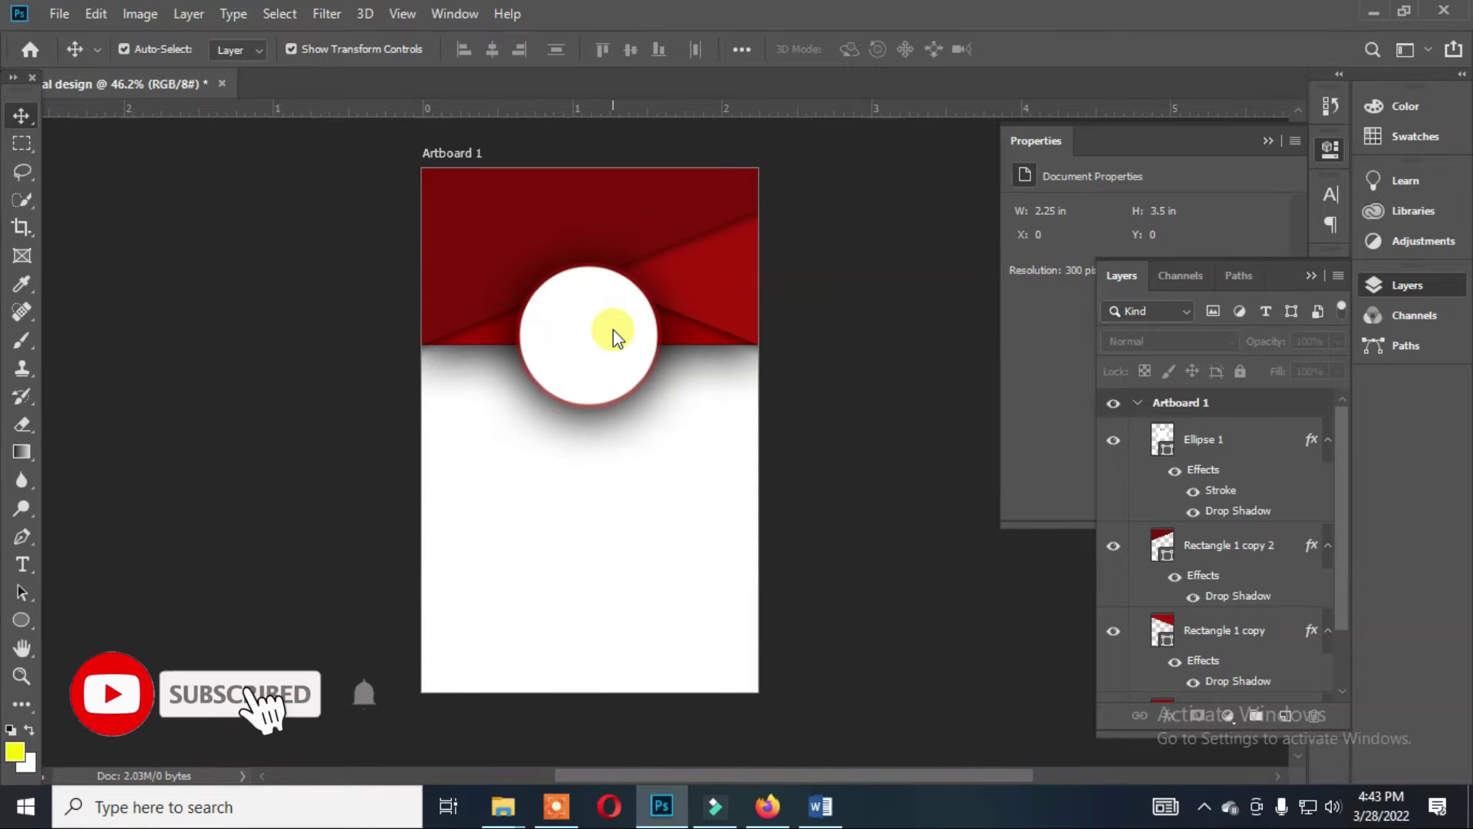
Scale the portrait photo over the circle and clip it into Ellipse 1.
mouse_move(757, 176)
left_mouse_down()
mouse_move(537, 486)
mouse_move(618, 244)
left_mouse_up()
left_click_drag(631, 411, 668, 453)
key("Return")
left_click(1216, 462, "alt")
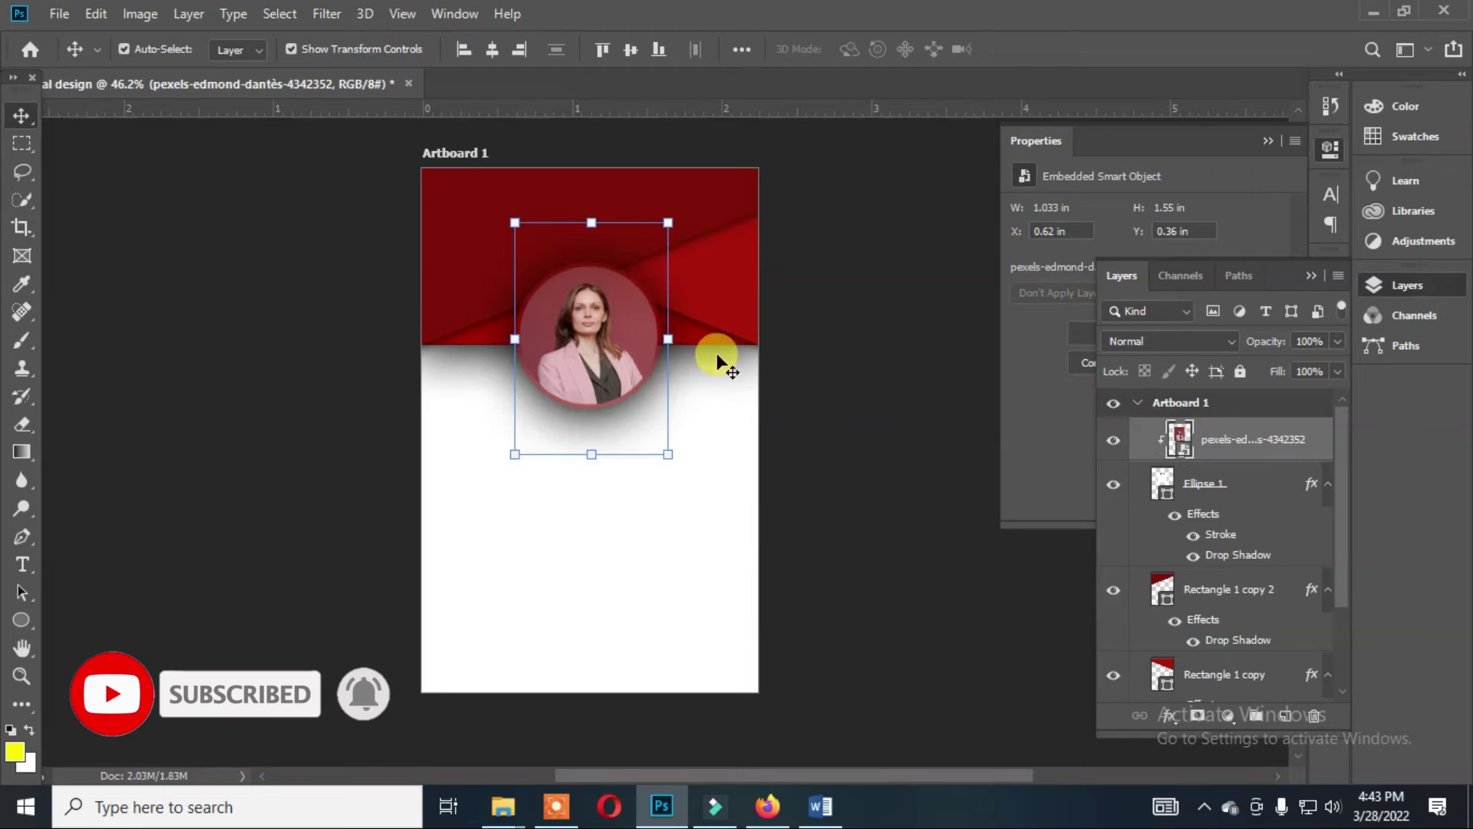
Change the circle's stroke to white at 60% opacity with a slightly larger size.
double_click(1305, 485)
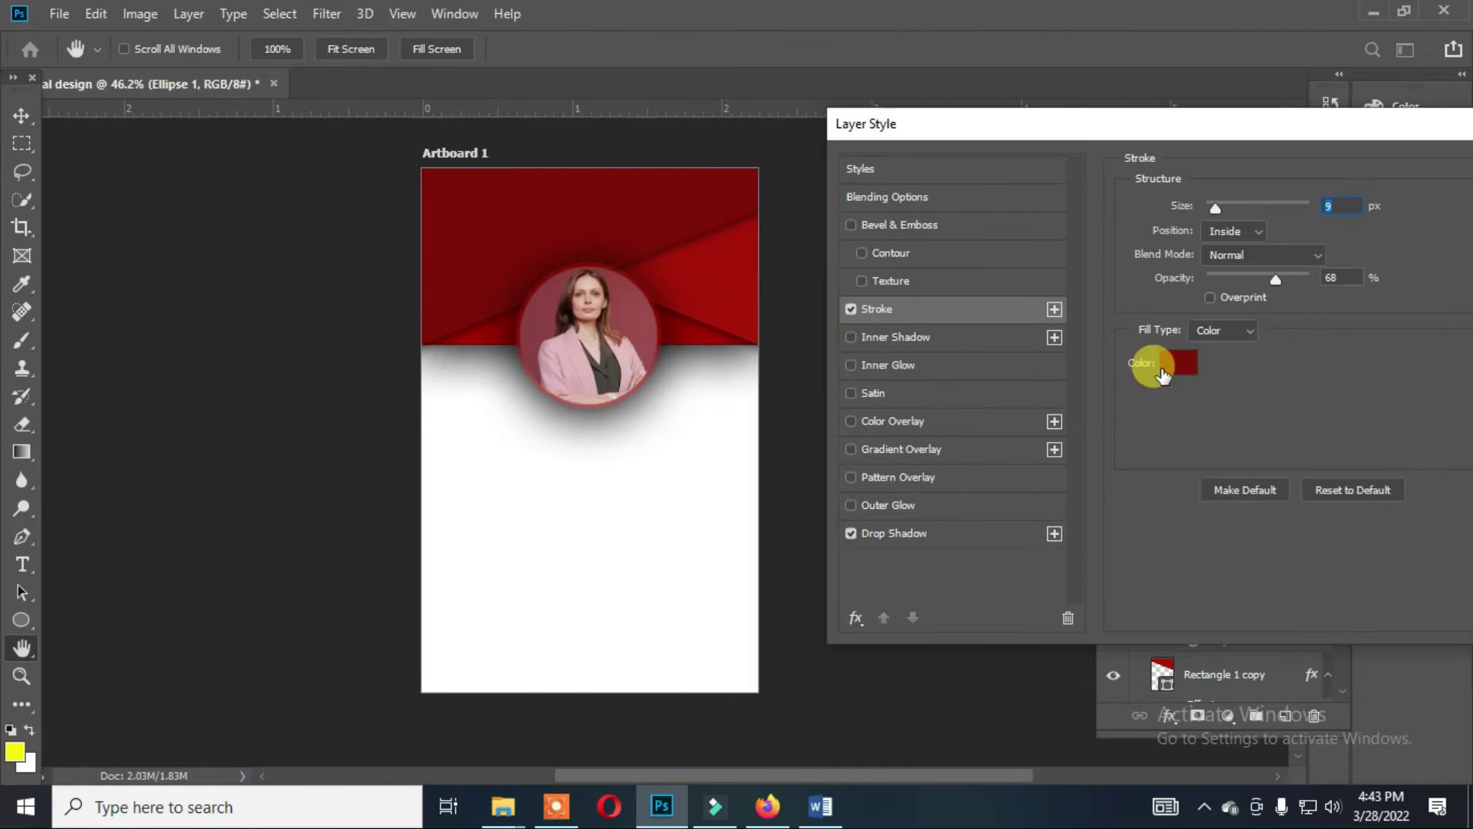
left_click(1173, 362)
left_click(1020, 297)
key("Return")
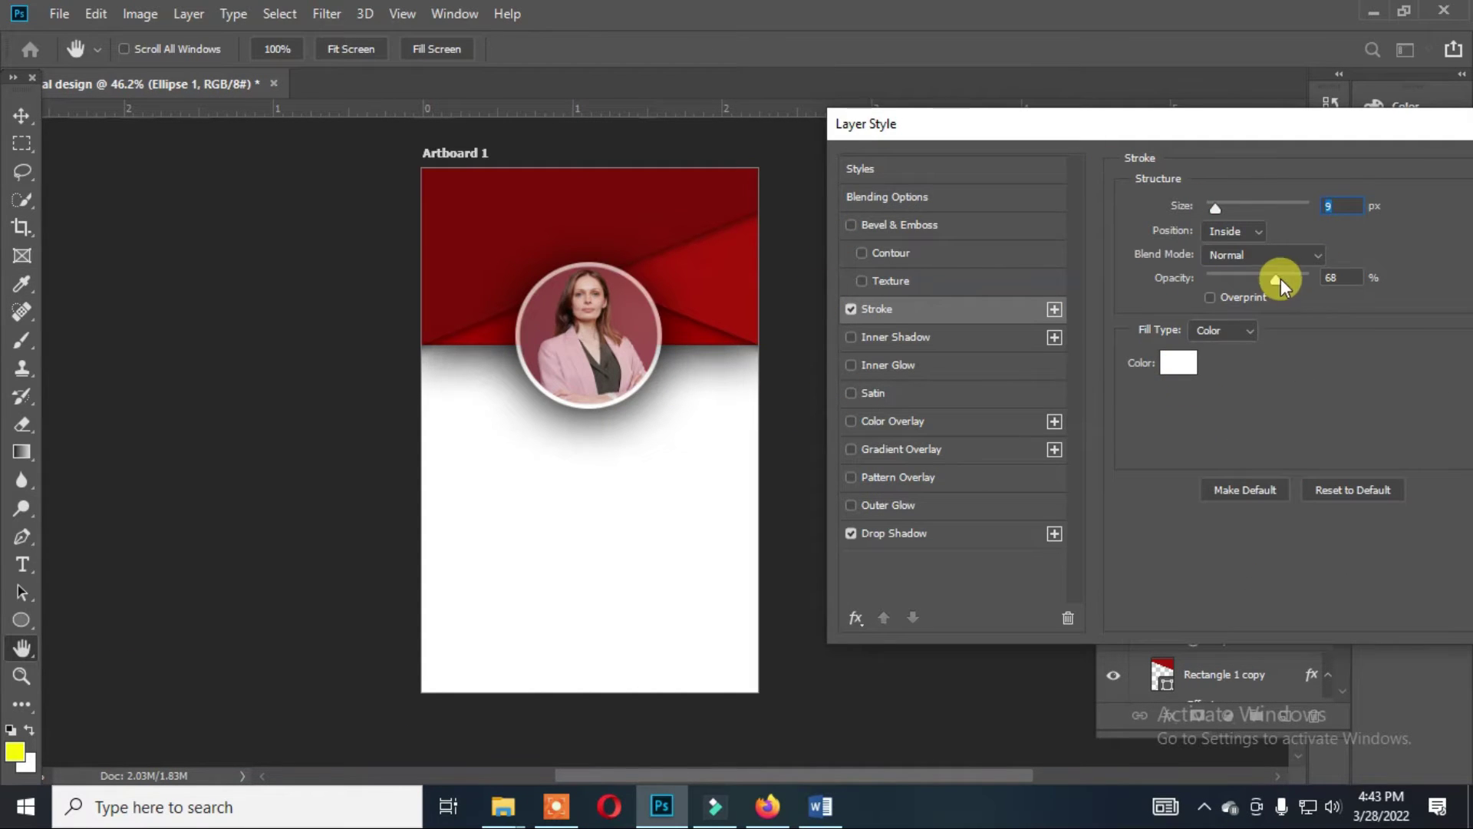
left_click_drag(1283, 290, 1269, 284)
left_click(1218, 210)
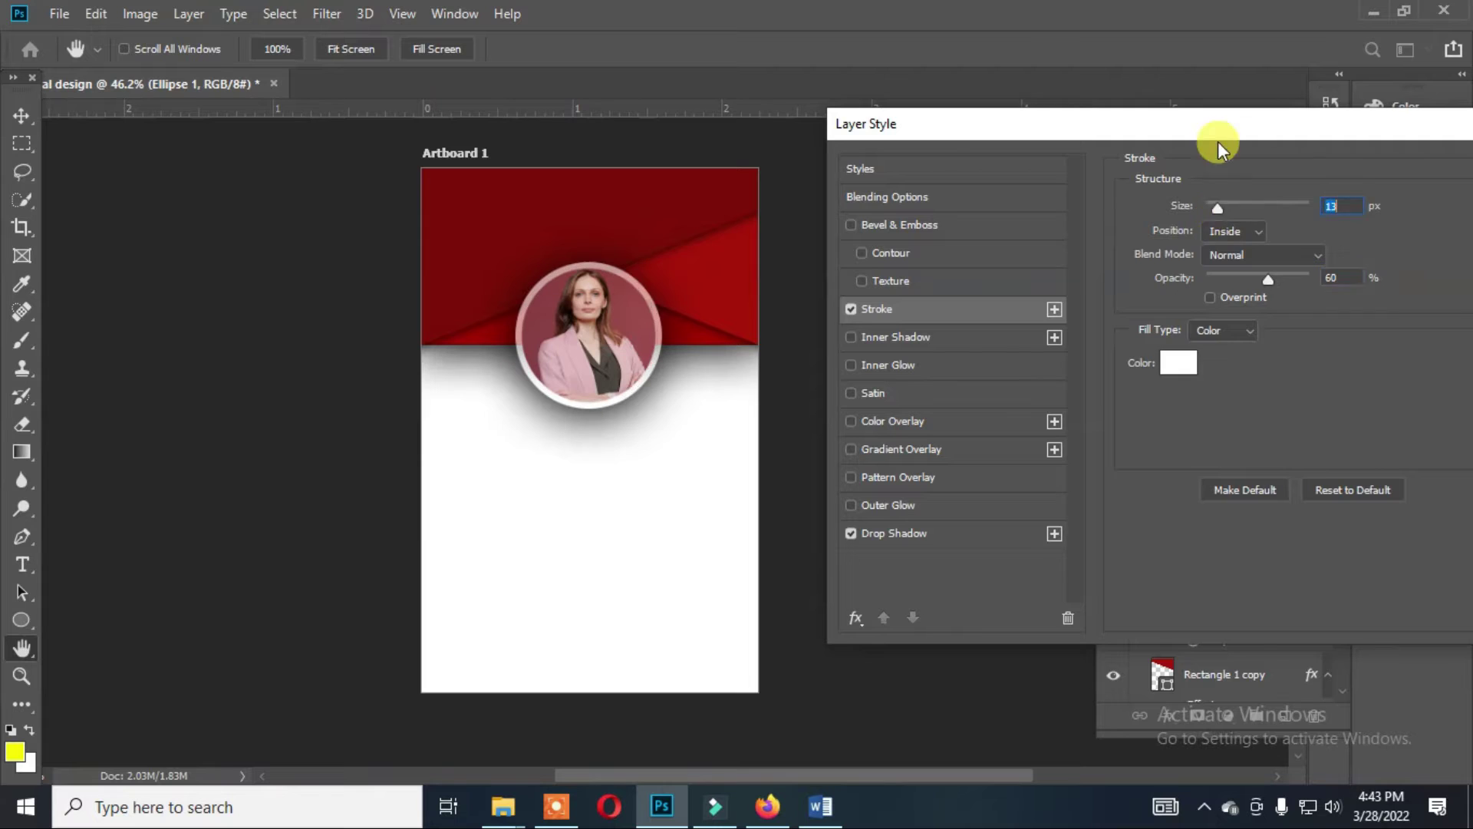
left_click_drag(1218, 130, 1031, 146)
key("Return")
Add a white 24 pt 'NIMS ACADEMY' heading centred across the header top.
key("t")
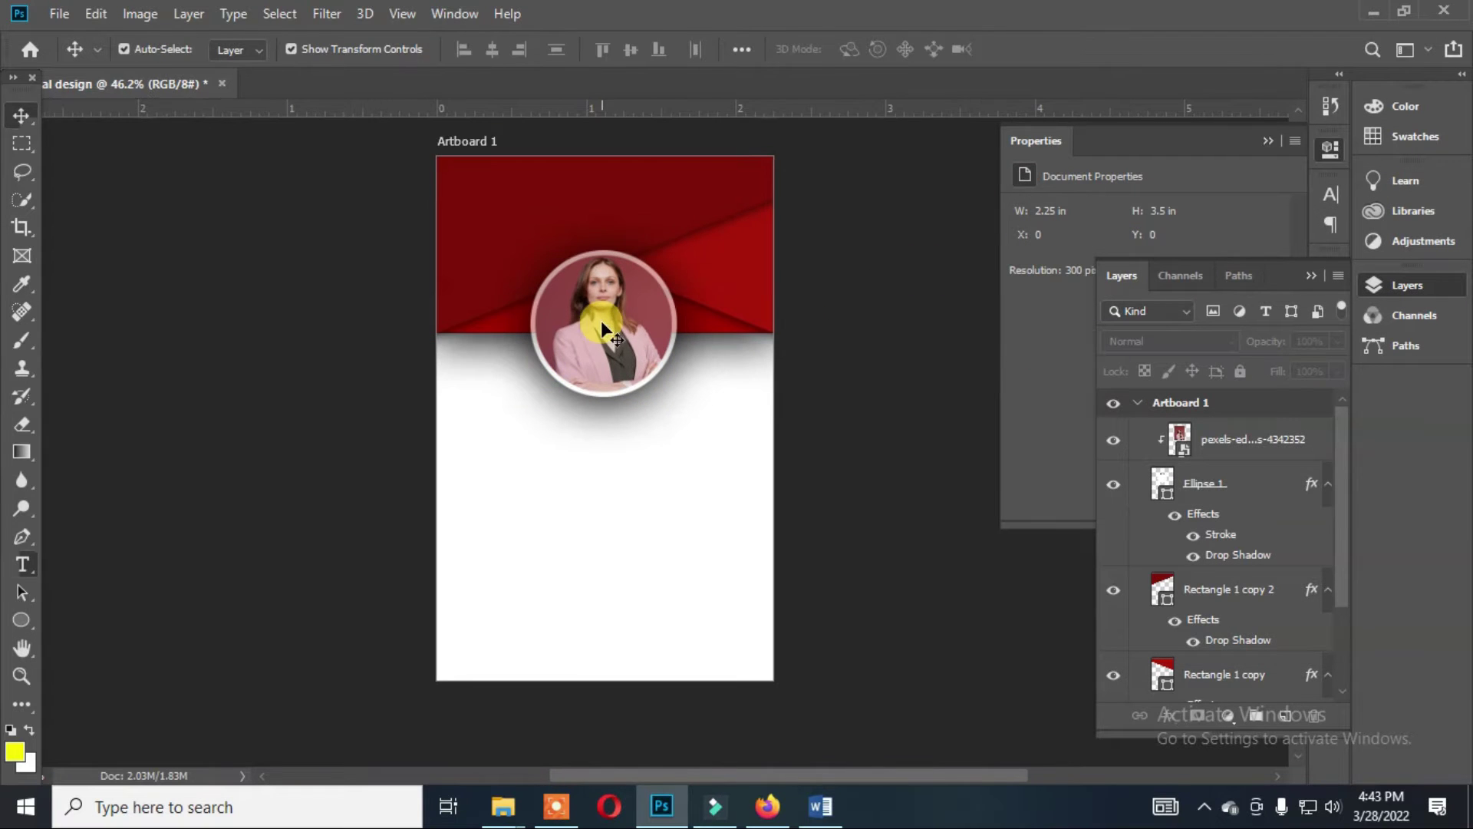
left_click(440, 333)
left_click(521, 208)
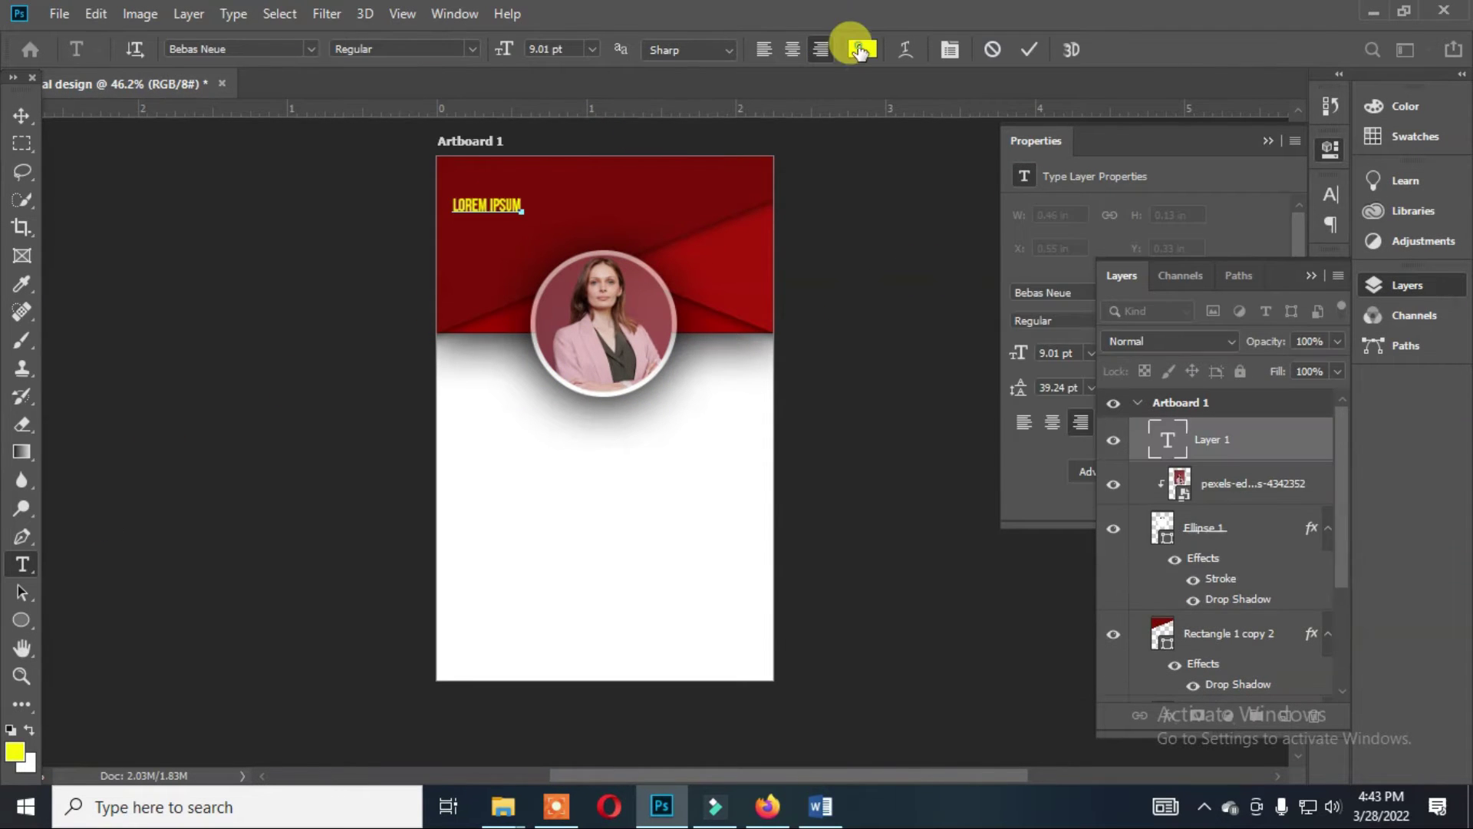
left_click(1396, 286)
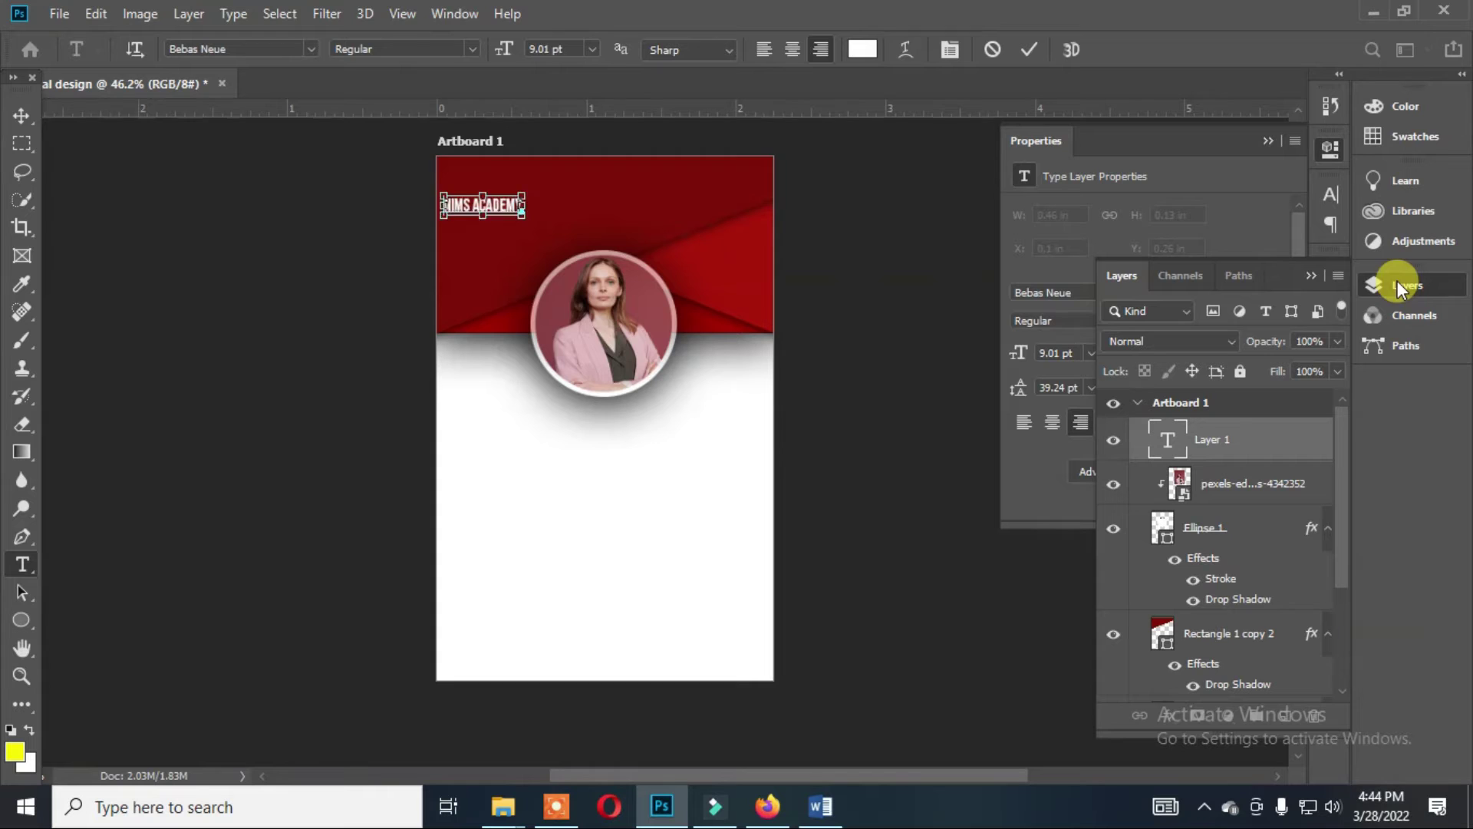
left_click(591, 49)
left_click(595, 196)
left_click_drag(661, 261, 672, 246)
left_click(22, 115)
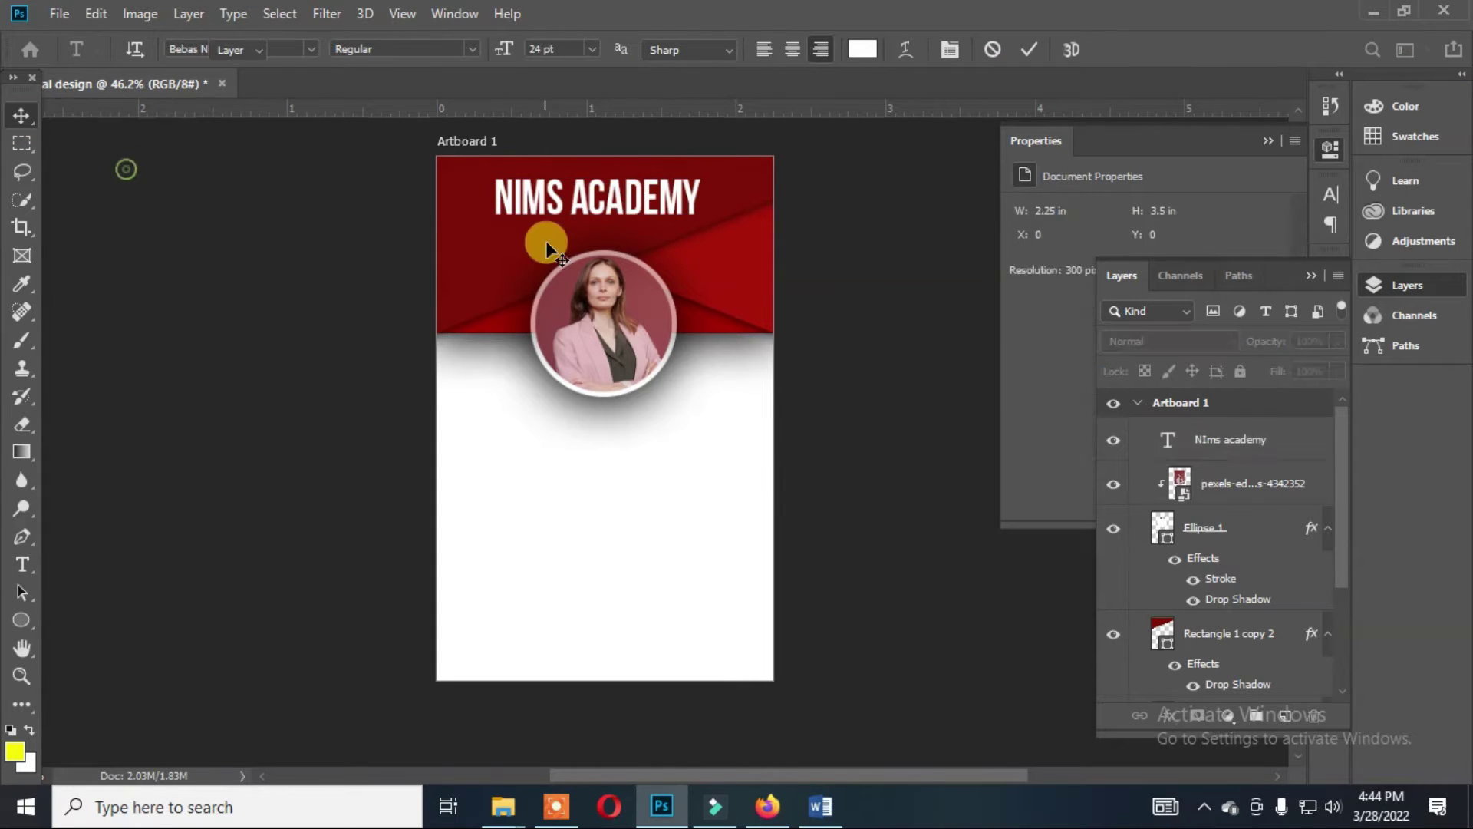
Copy the heading below the photo as 'MISS LORA' in dark red, with 'LORA' brighter red.
left_click_drag(616, 443, 616, 429)
double_click(616, 428)
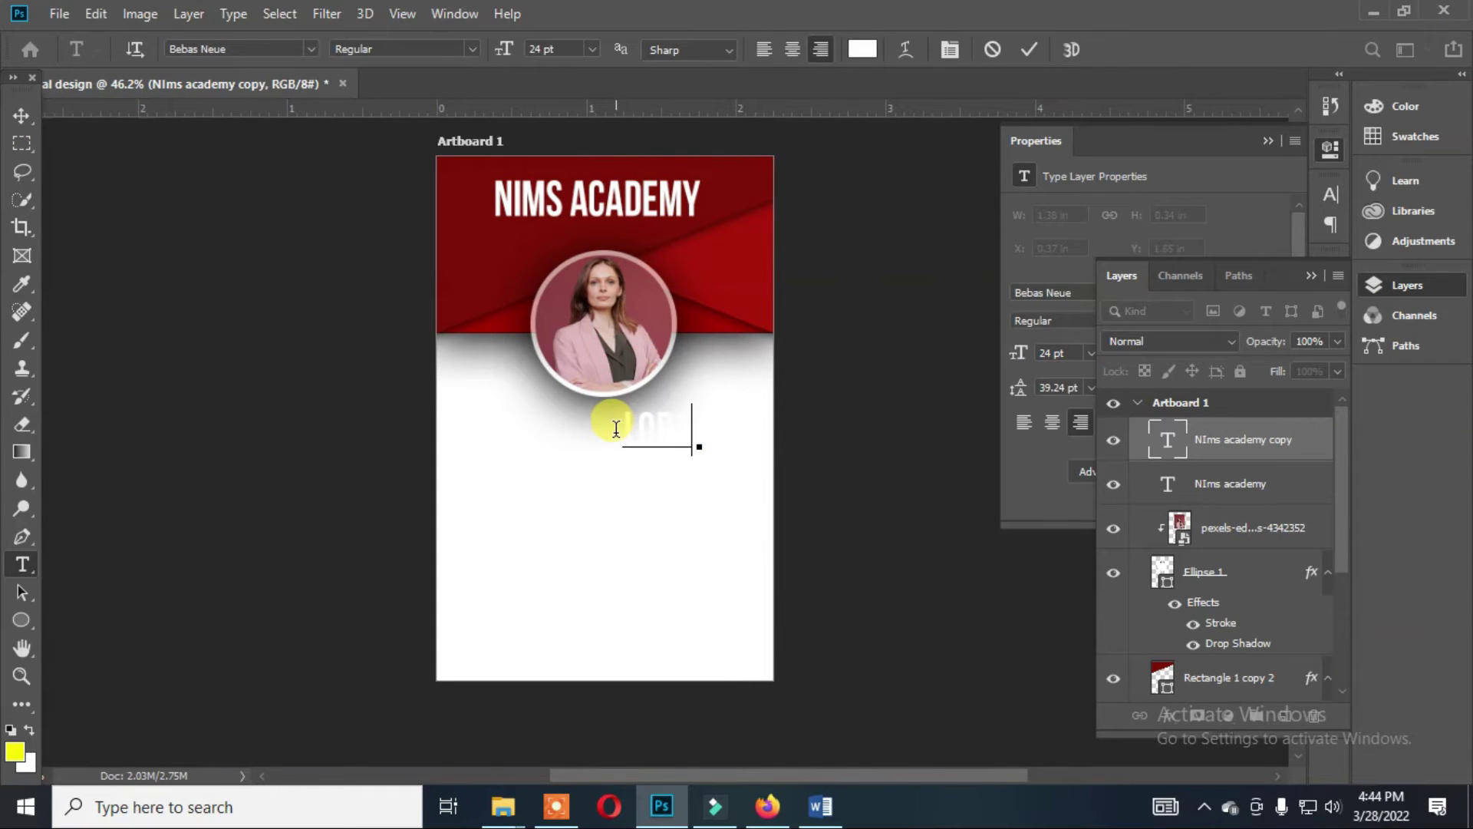
left_click(862, 49)
left_click(644, 236)
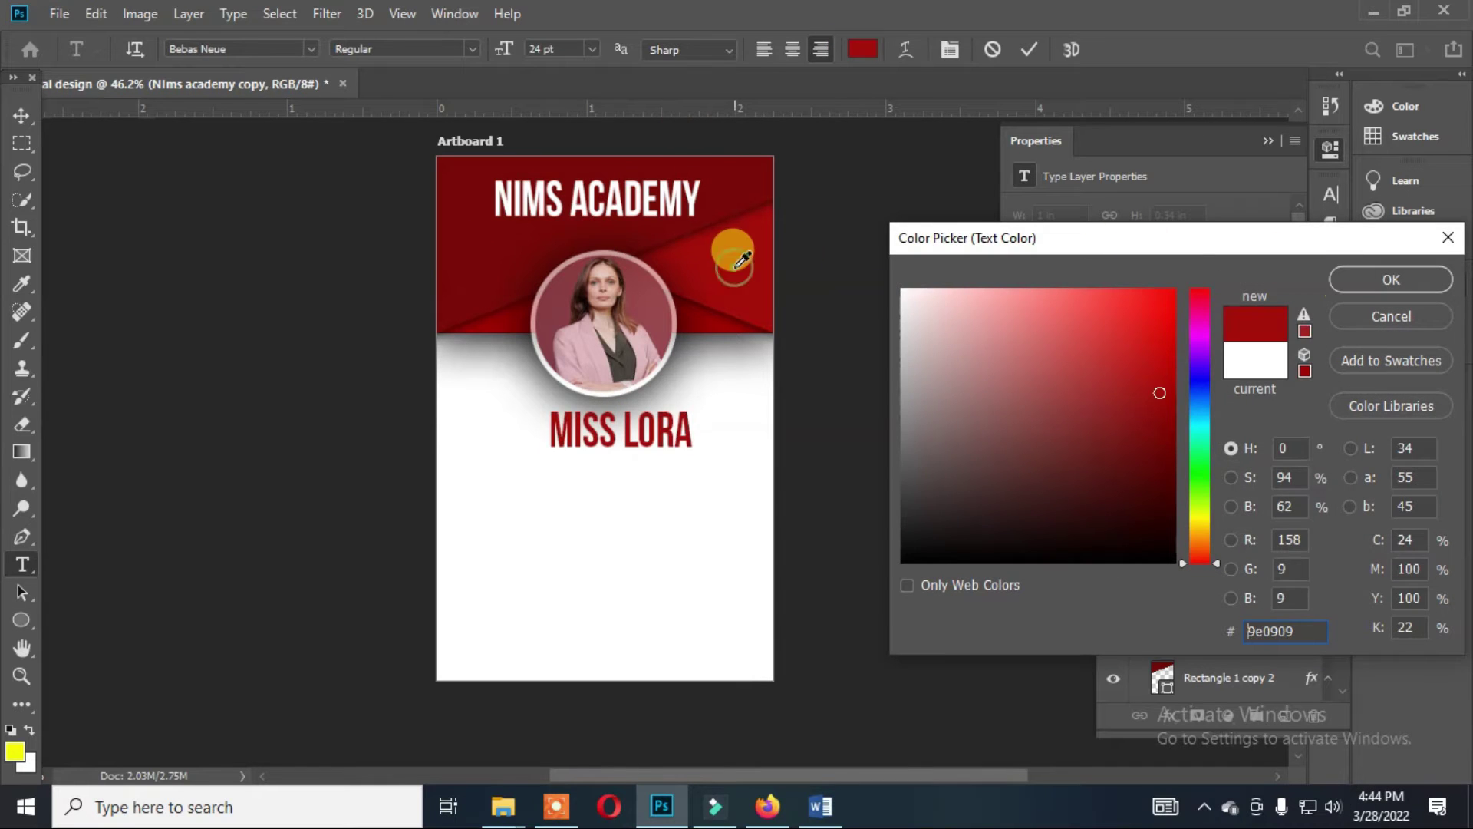
key("Return")
left_click(21, 115)
double_click(649, 429)
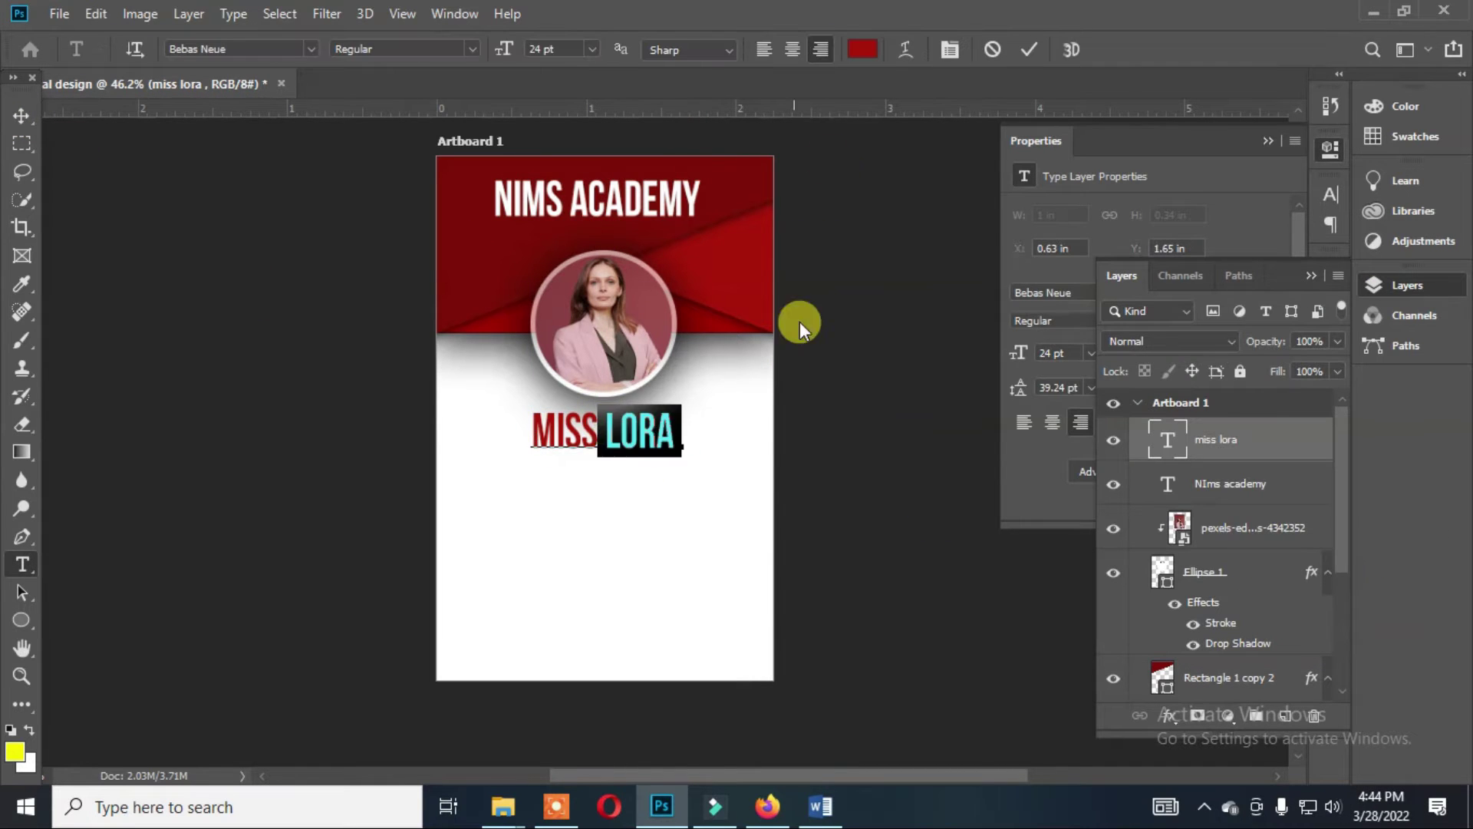
left_click(861, 49)
left_click(1158, 342)
key("Return")
left_click(21, 115)
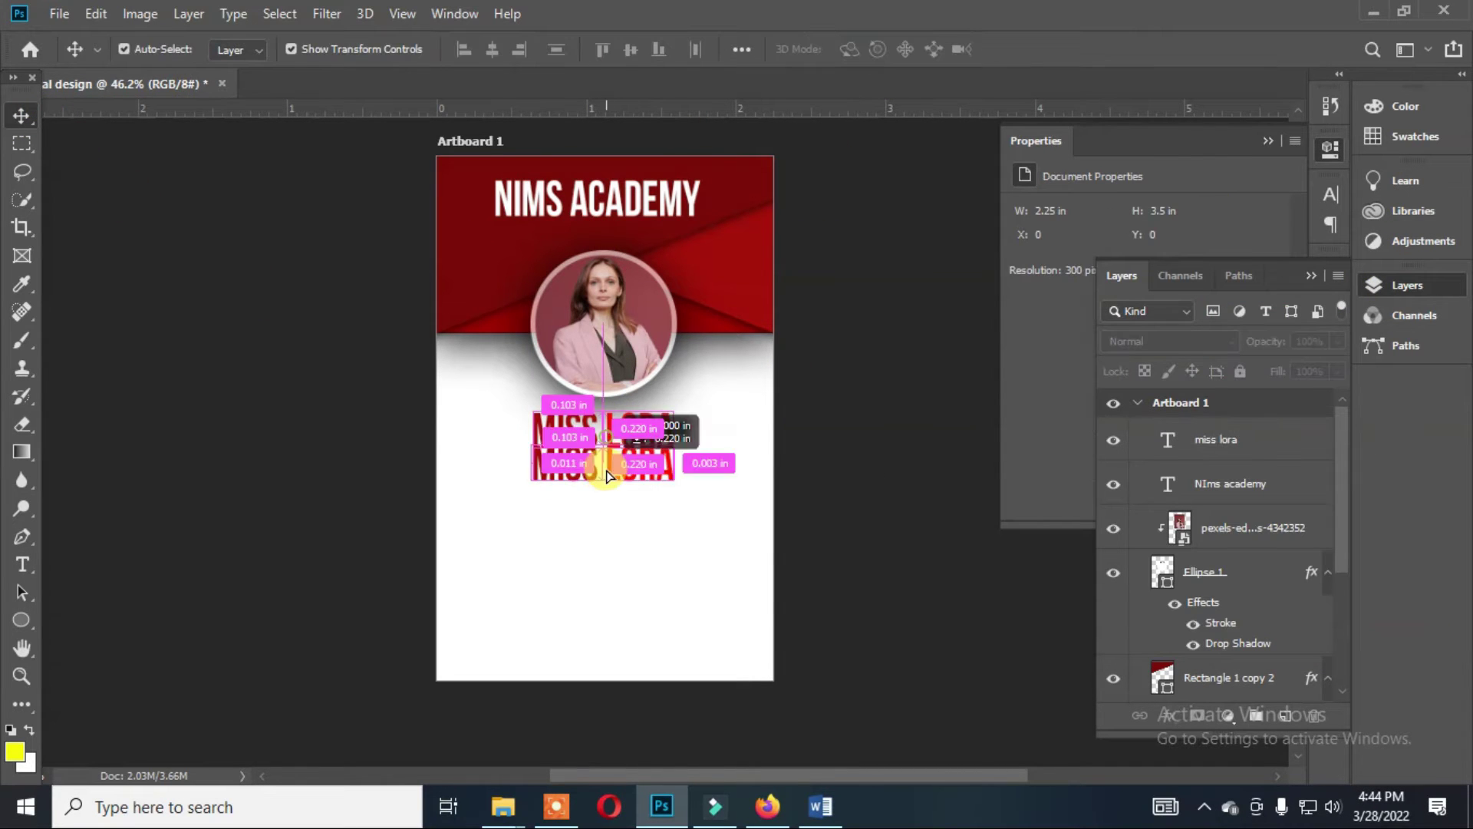
Copy the name lower down as a 10 pt 'contactnumber' line.
left_click_drag(606, 476, 606, 525)
double_click(606, 514)
type("AQ")
key("BackSpace")
key("BackSpace")
type("contactnumber")
key("ctrl+a")
left_click(591, 49)
left_click(566, 144)
key("ctrl+t")
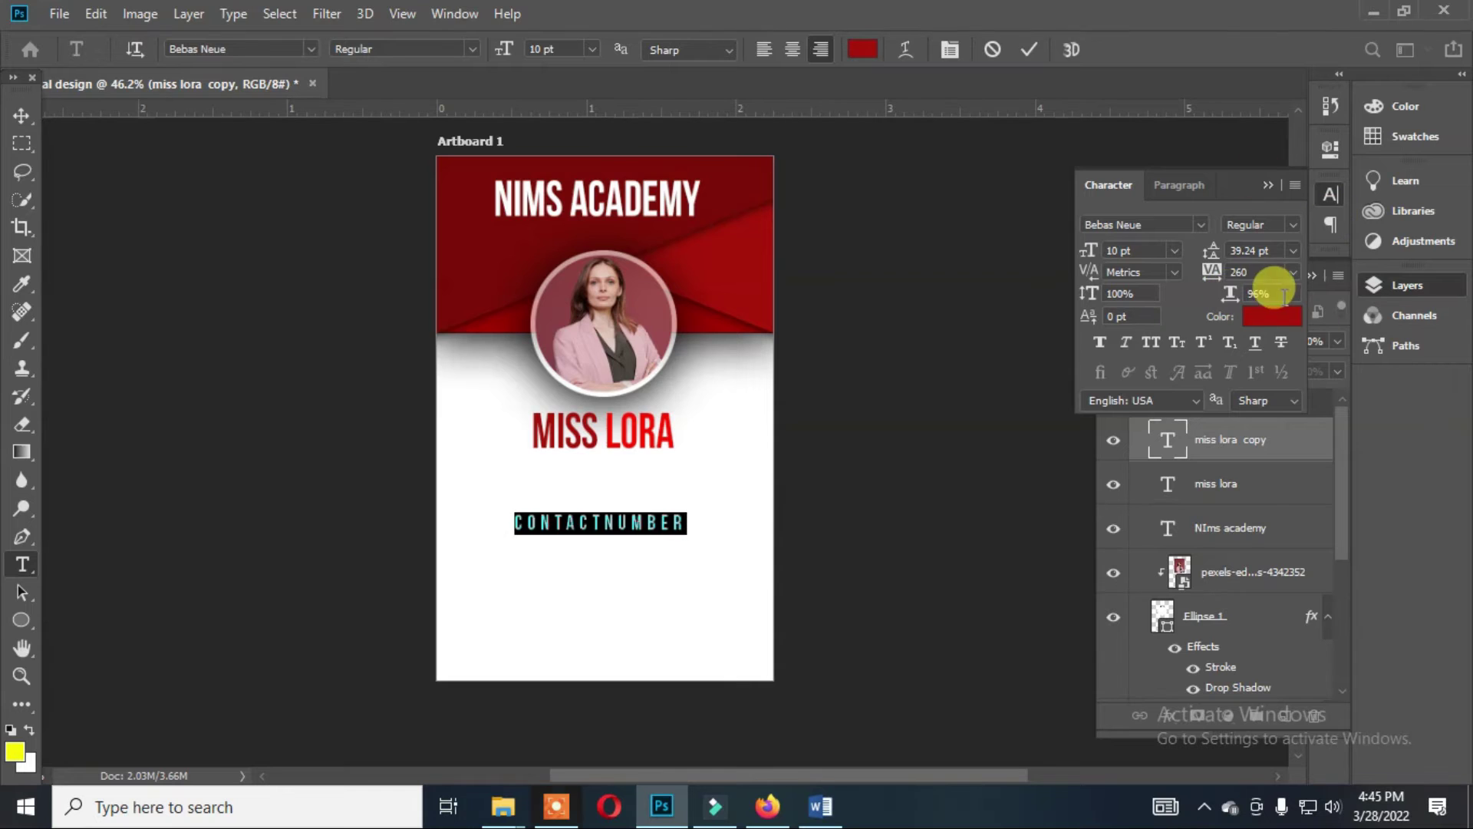
Move the CONTACTNUMBER line up under the name and set its leading to Auto.
key("ctrl+Return")
left_click_drag(620, 529, 620, 500)
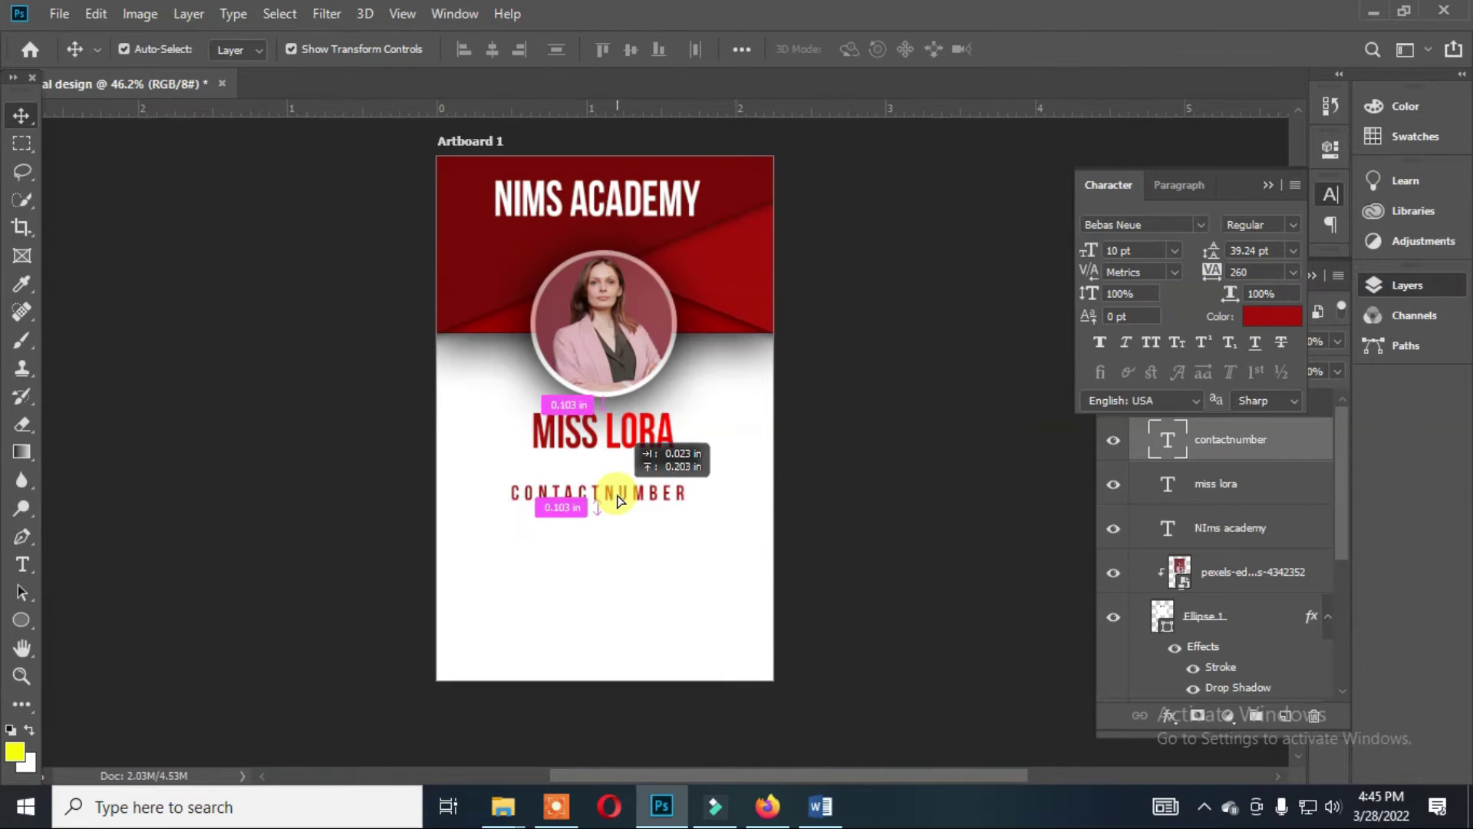
double_click(683, 491)
left_click(1293, 250)
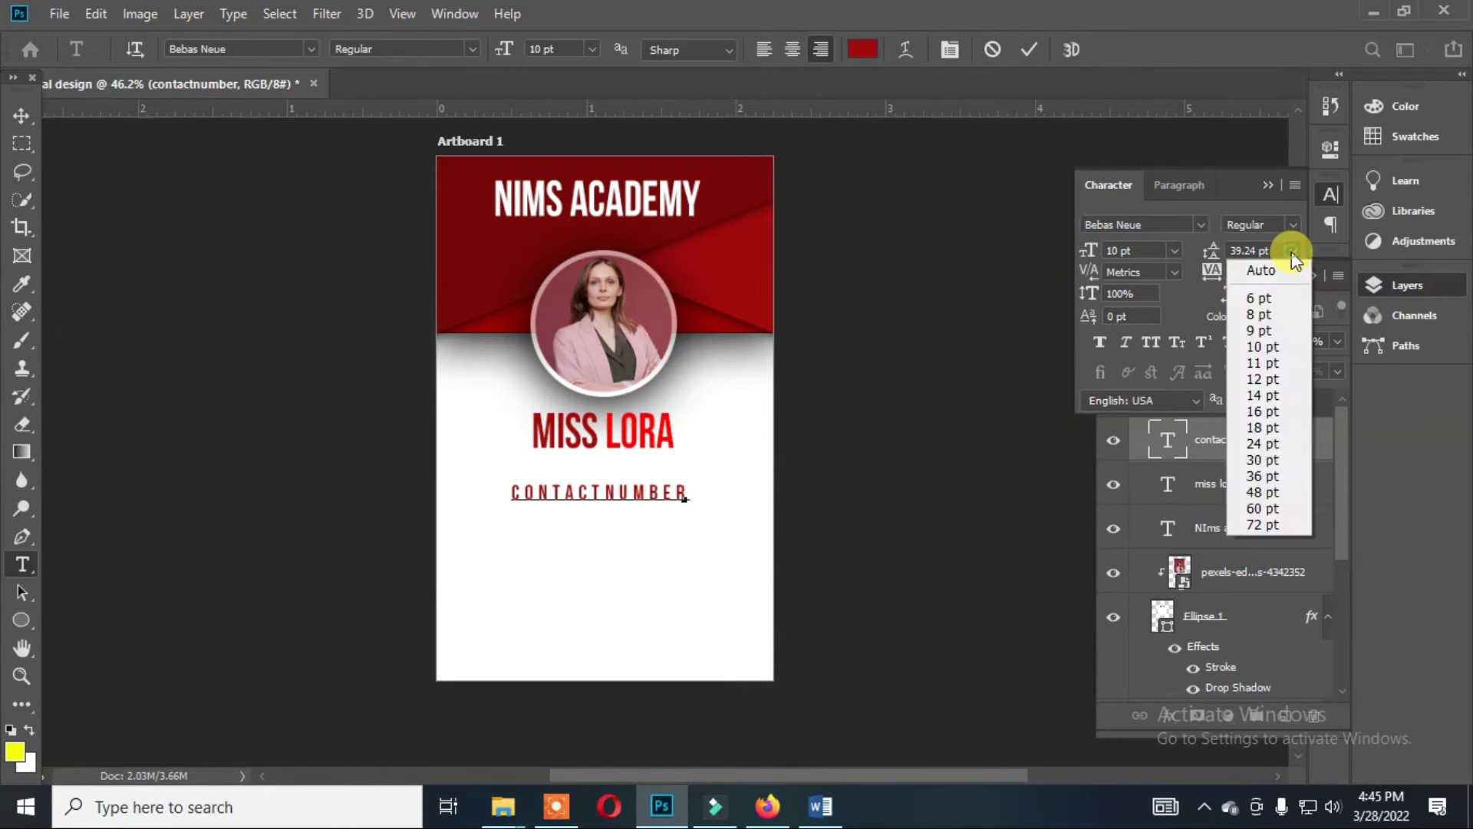
left_click(1259, 282)
Add 'mail addresss', 'webaddress' and 'location' lines, then left-align the contact block.
type("mail addr")
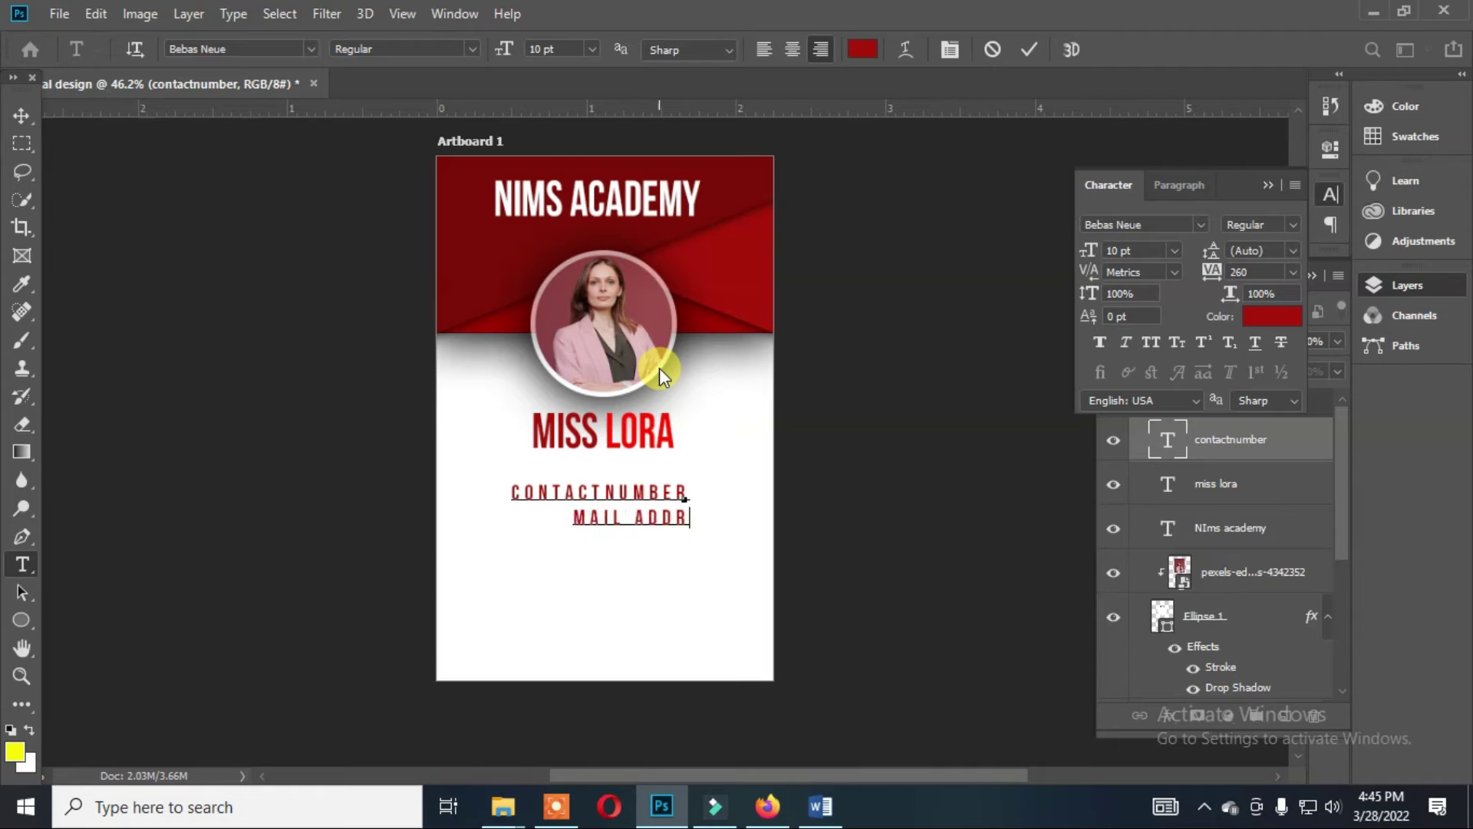
type("esss")
key("Return")
type("webaddress")
key("Return")
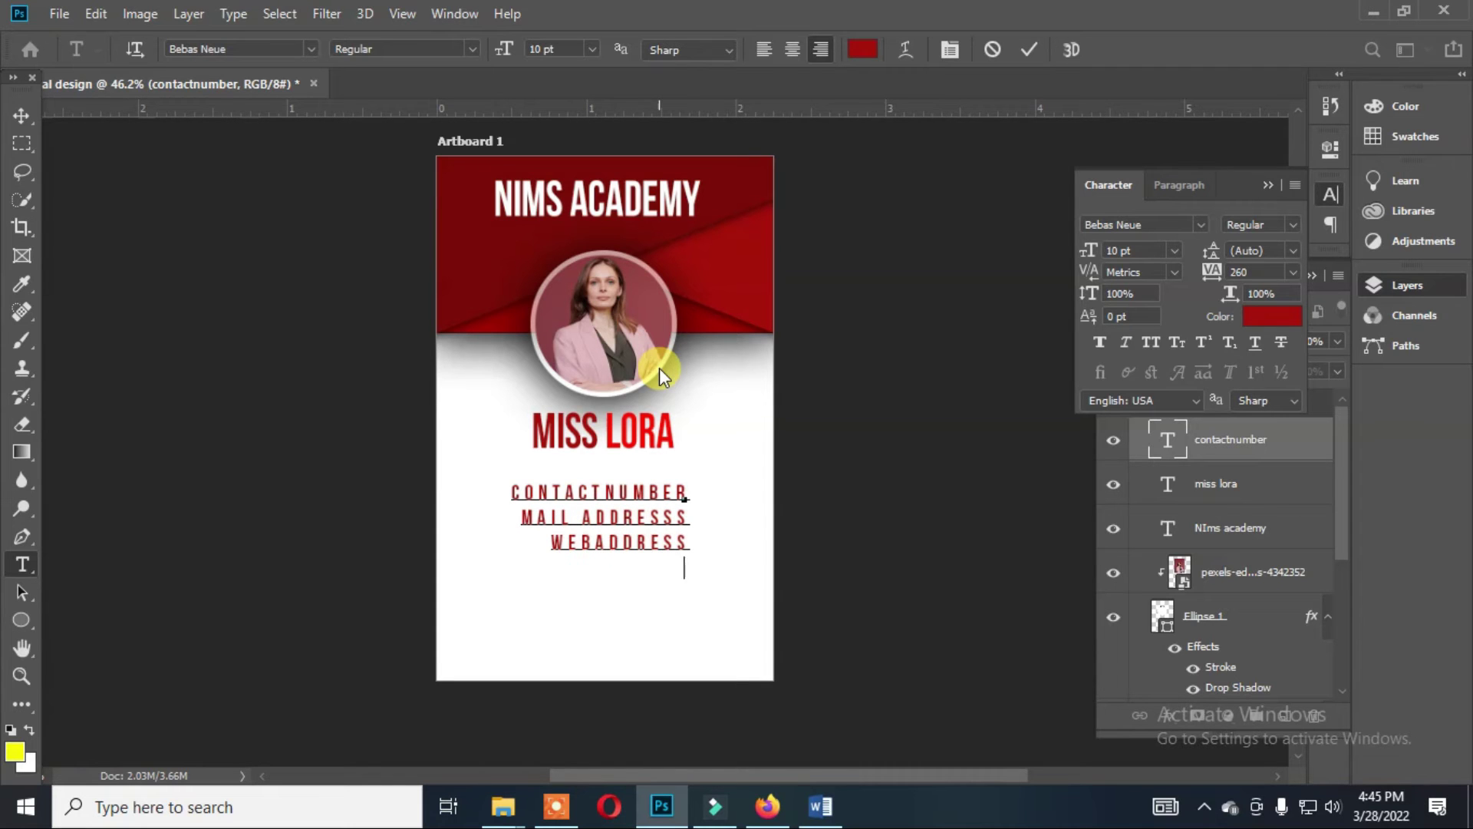
type("location")
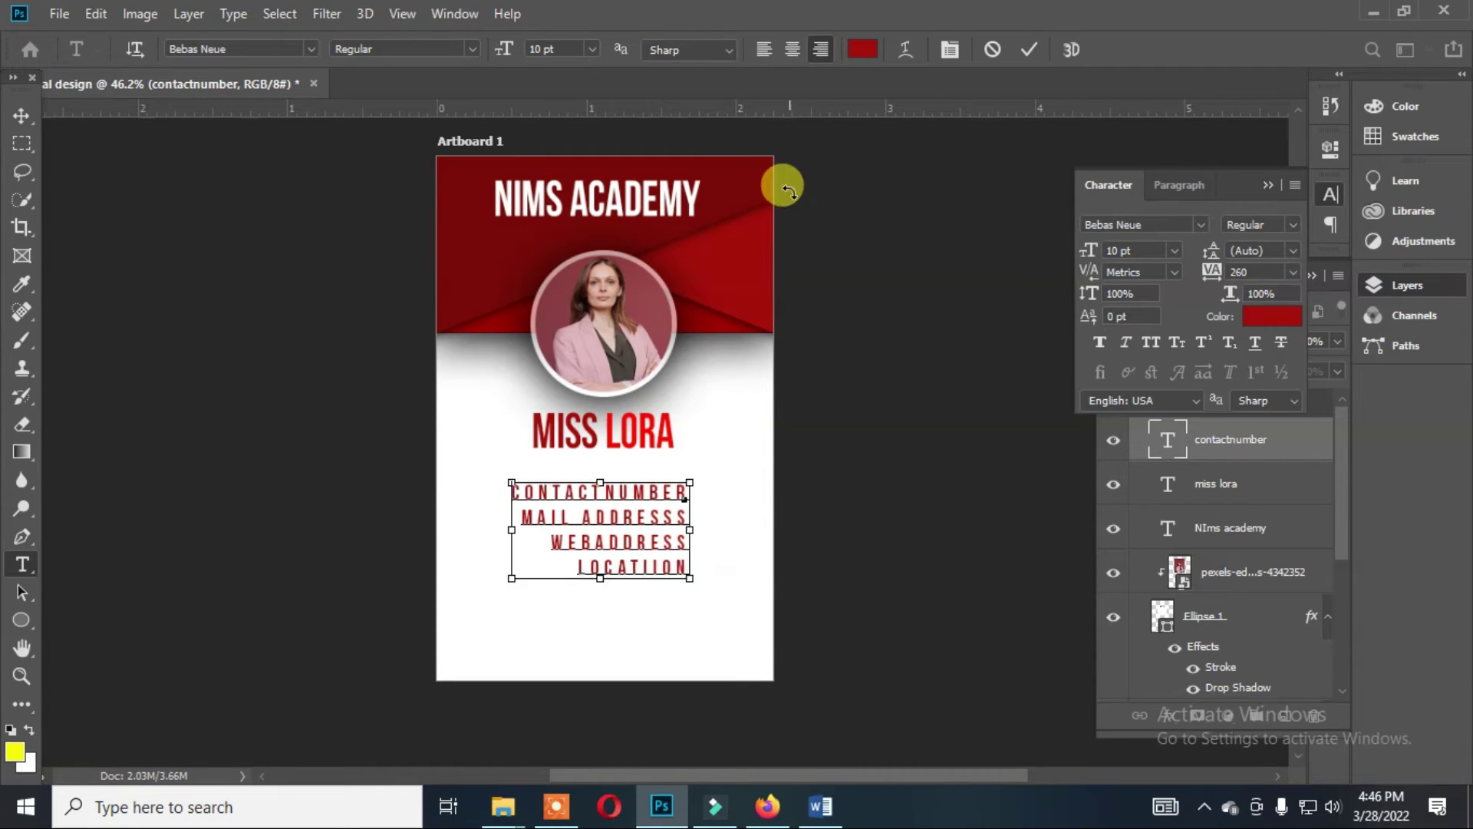
key("ctrl+a")
key("ctrl+shift+l")
key("ctrl+shift+c")
key("ctrl+Return")
key("v")
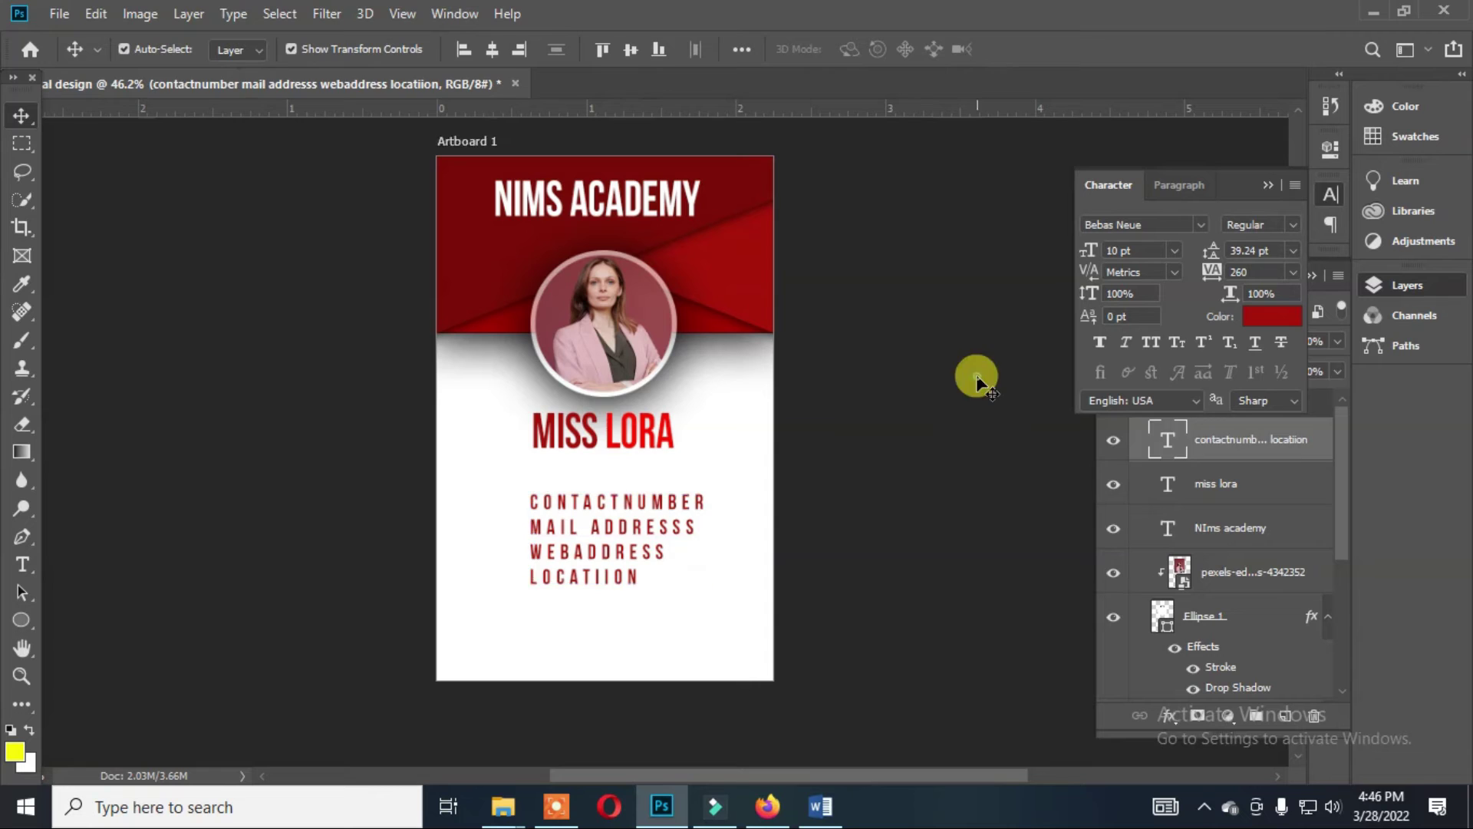
Give all contact lines 16 pt leading and black text colour.
double_click(649, 526)
key("ctrl+a")
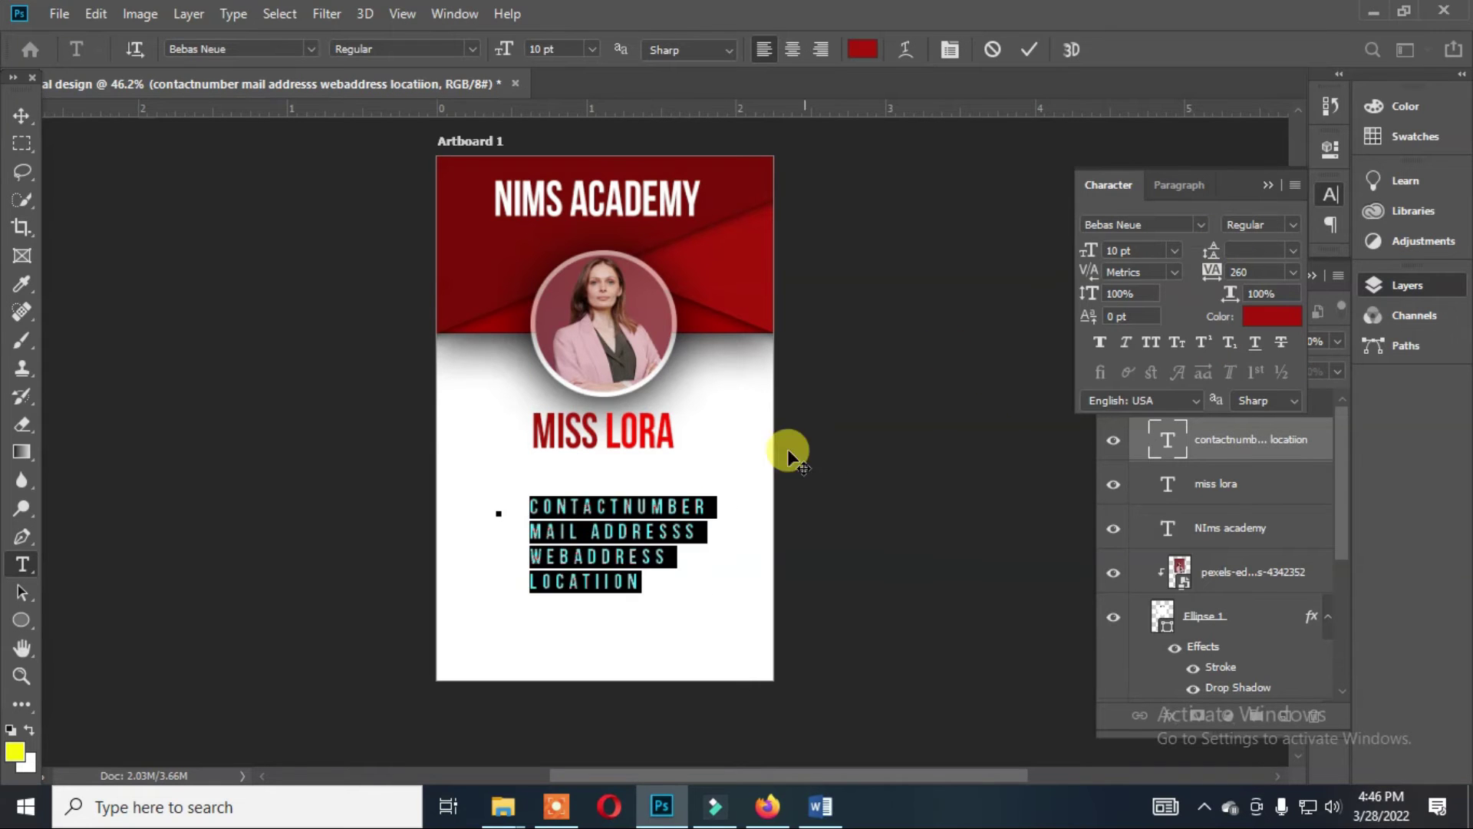
left_click(1293, 250)
left_click(1262, 364)
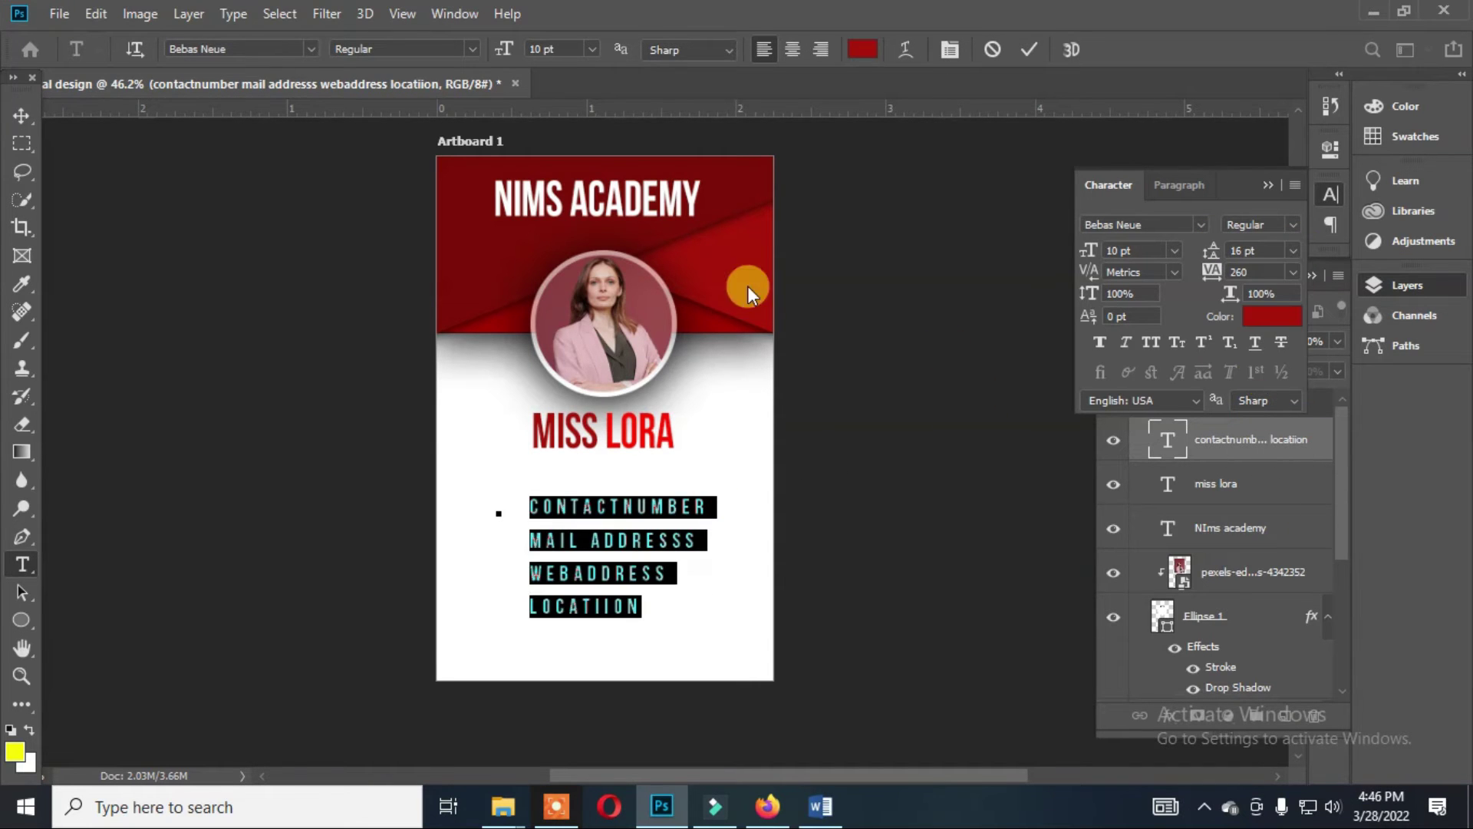
left_click(862, 49)
key("Return")
key("ctrl+plus")
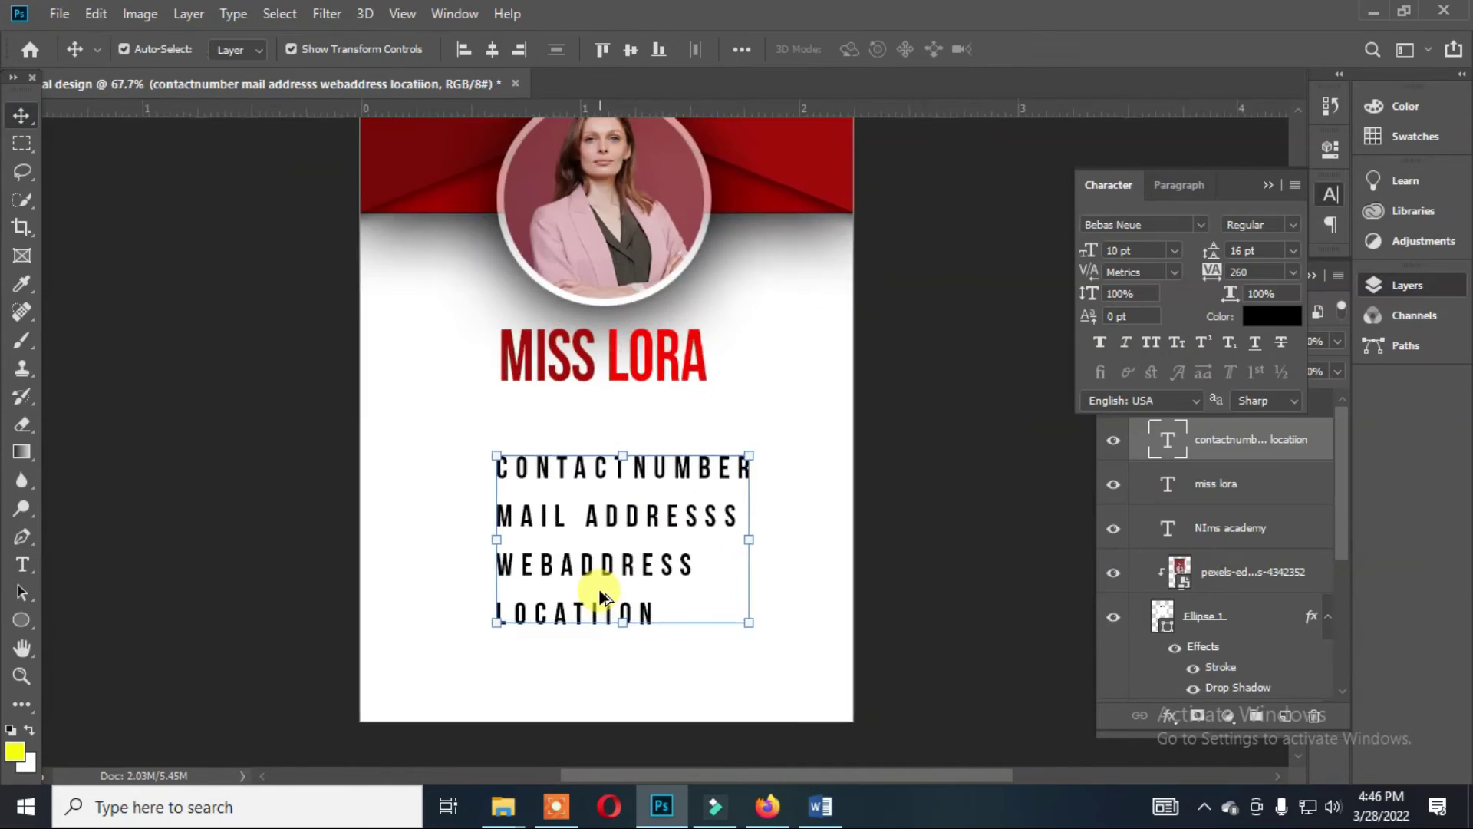
key("ctrl+plus")
Drag the contact icon images from the downloads folder onto the card.
left_click(502, 806)
mouse_move(938, 365)
left_mouse_down()
mouse_move(378, 298)
mouse_move(409, 426)
left_mouse_up()
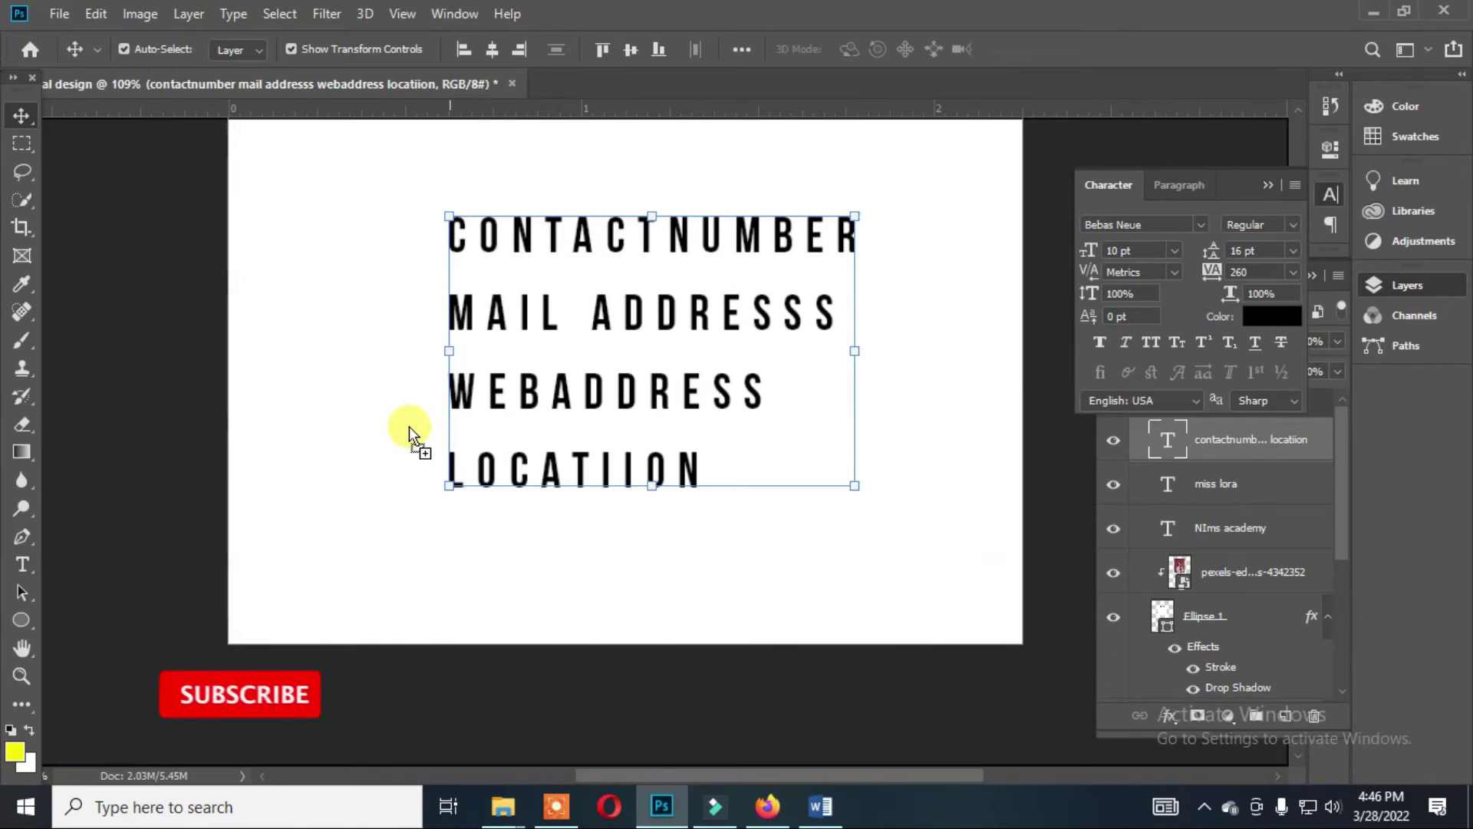
key("Return")
key("Return")
key("Return")
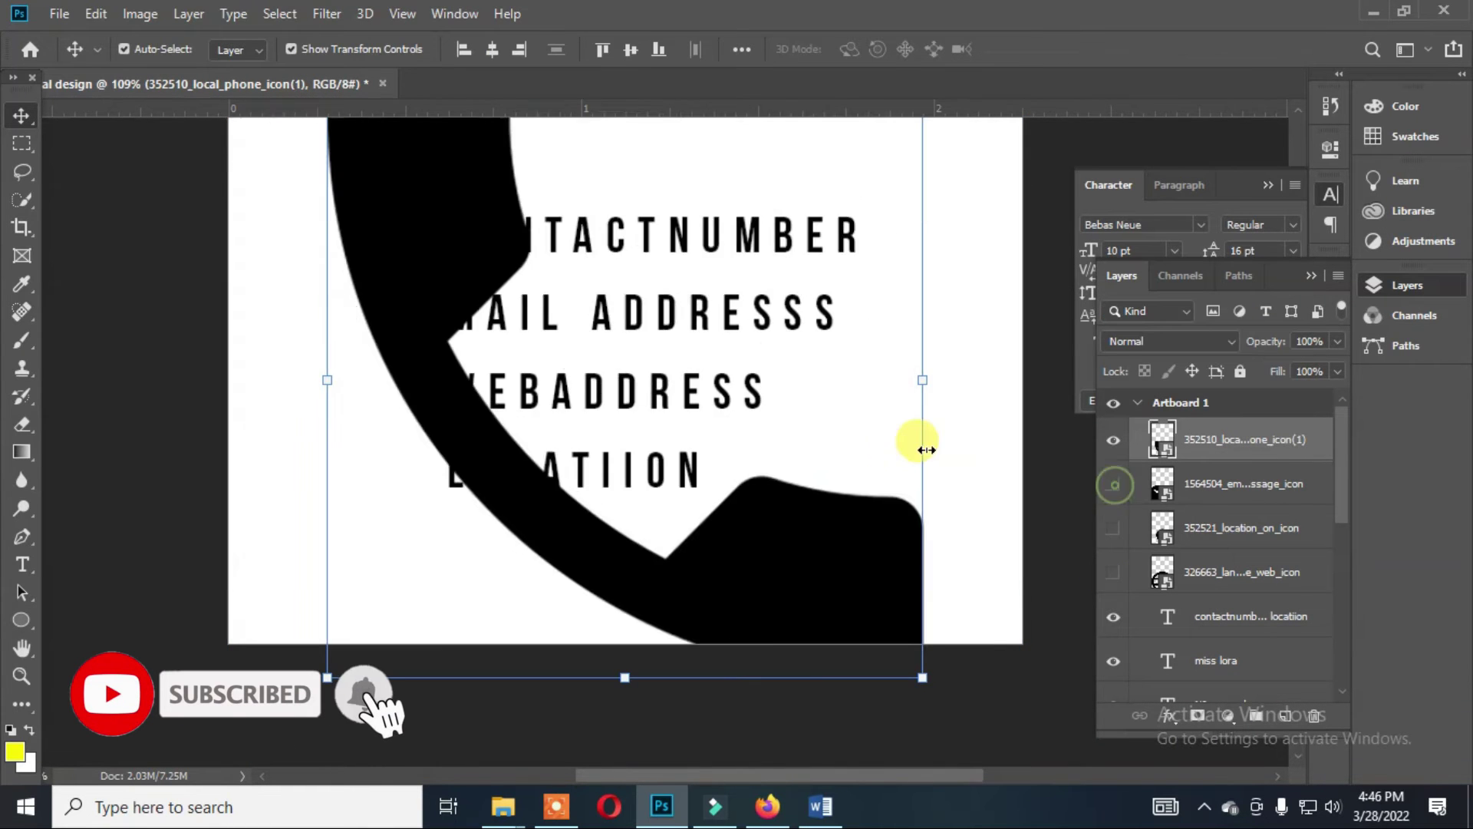
Shrink the phone icon and place it beside the contact number line.
scroll(936, 353, "down", 3)
left_click_drag(884, 213, 543, 479)
left_click_drag(514, 560, 544, 371)
mouse_move(585, 332)
left_mouse_down()
mouse_move(598, 347)
mouse_move(576, 329)
left_mouse_up()
scroll(575, 369, "up", 5)
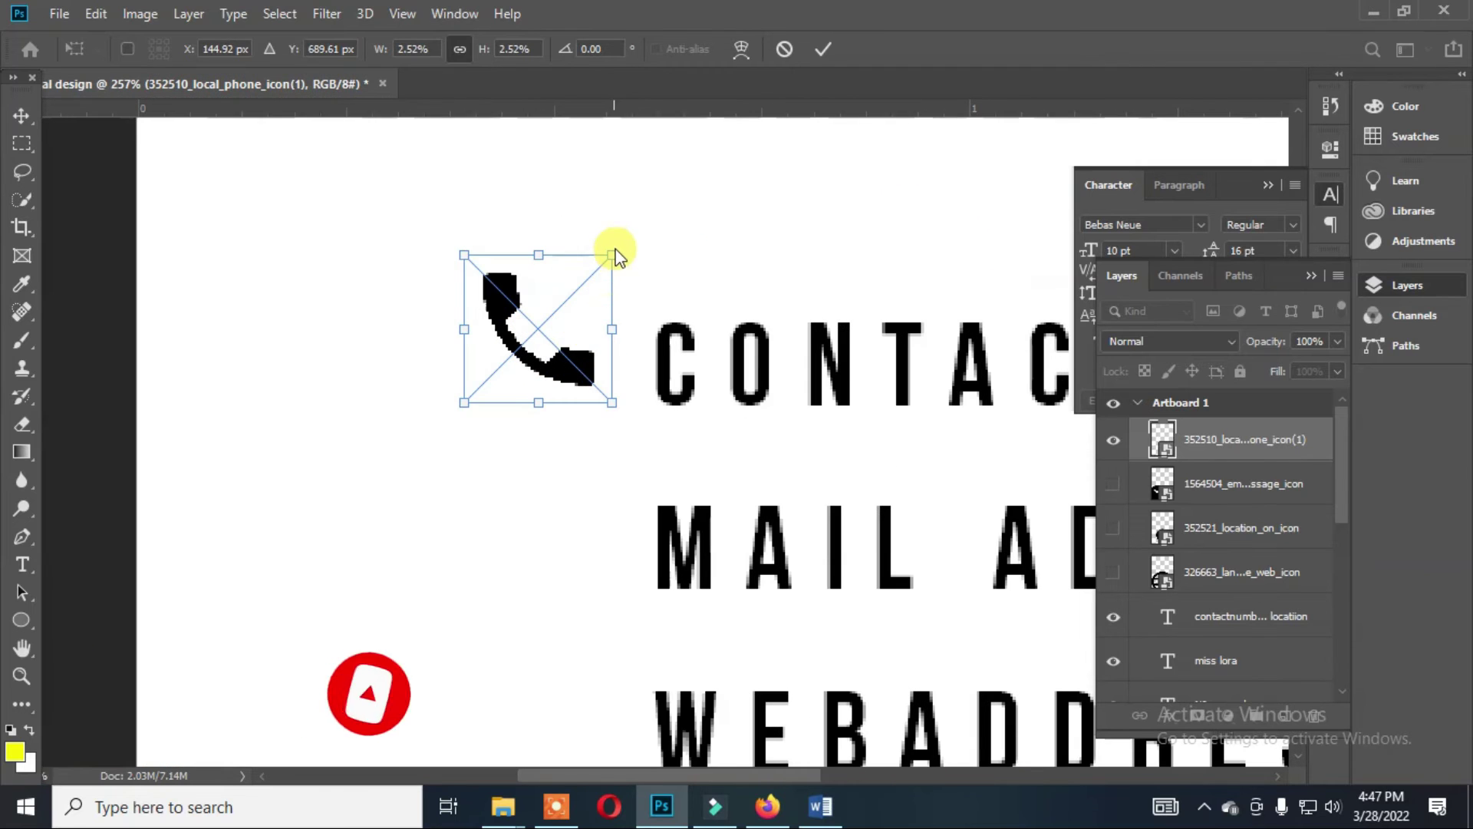
key("Return")
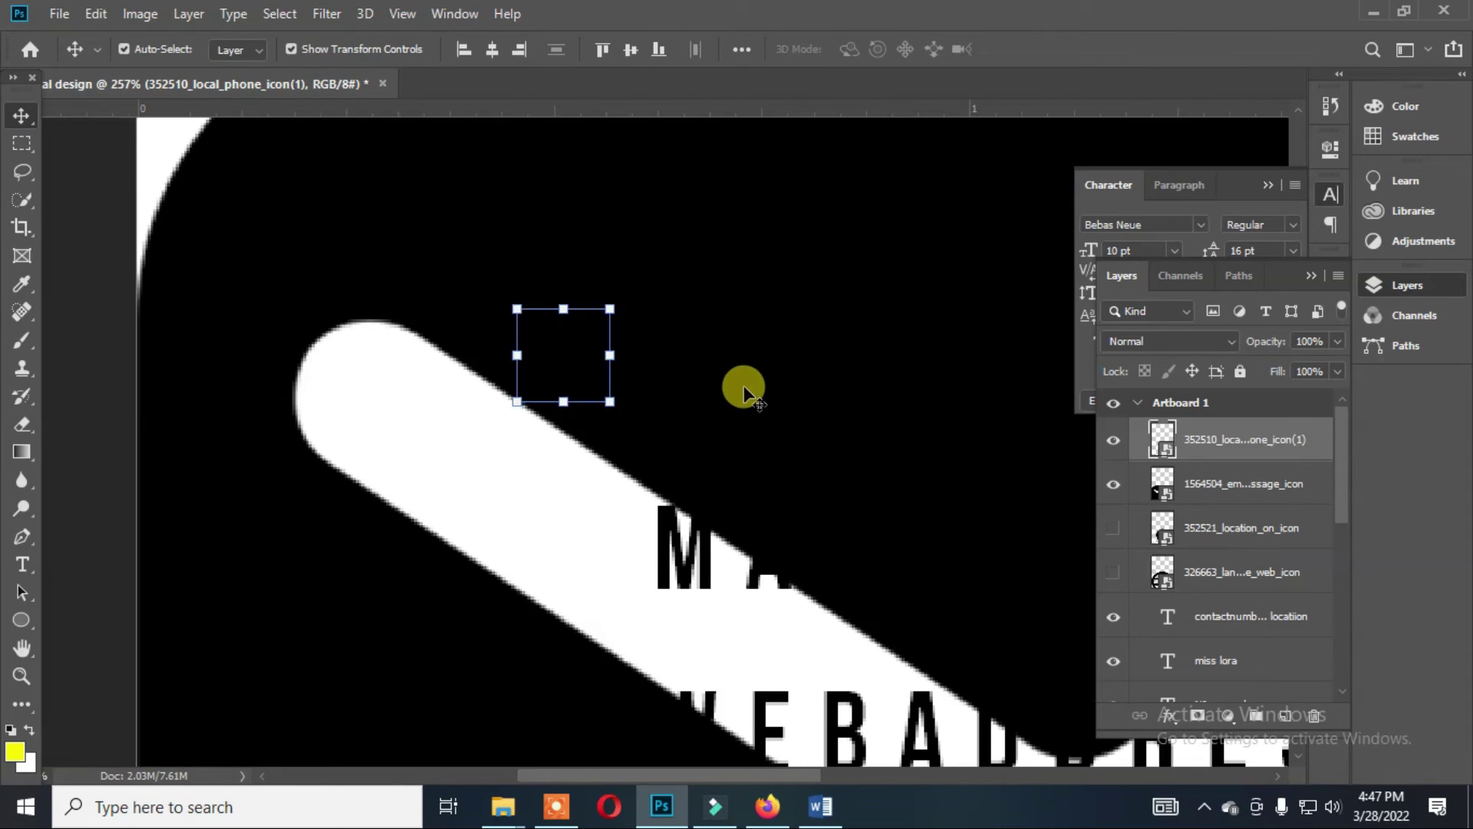
Shrink the mail icon and place it beside the MAIL ADDRESSS line.
scroll(926, 330, "down", 5)
left_click_drag(926, 330, 667, 427)
scroll(592, 394, "up", 5)
mouse_move(586, 394)
left_mouse_down()
mouse_move(813, 220)
mouse_move(794, 298)
left_mouse_up()
key("Return")
Unhide the location icon layer and scale it down beside the location line.
left_click(1113, 528)
left_click(1243, 528)
key("ctrl+t")
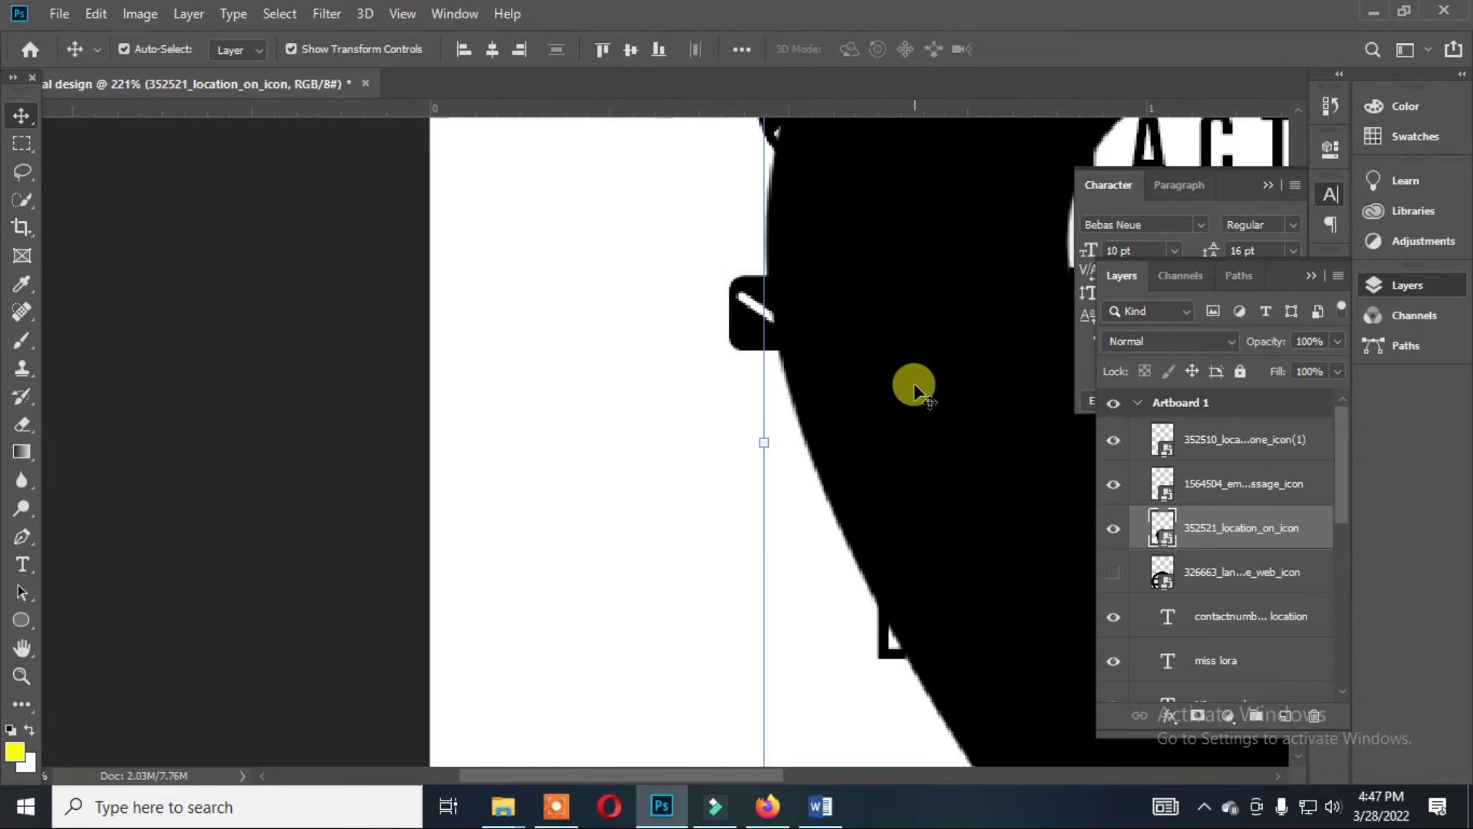
scroll(911, 384, "down", 5)
mouse_move(924, 329)
left_mouse_down()
mouse_move(783, 330)
mouse_move(560, 546)
mouse_move(623, 520)
left_mouse_up()
scroll(599, 469, "up", 4)
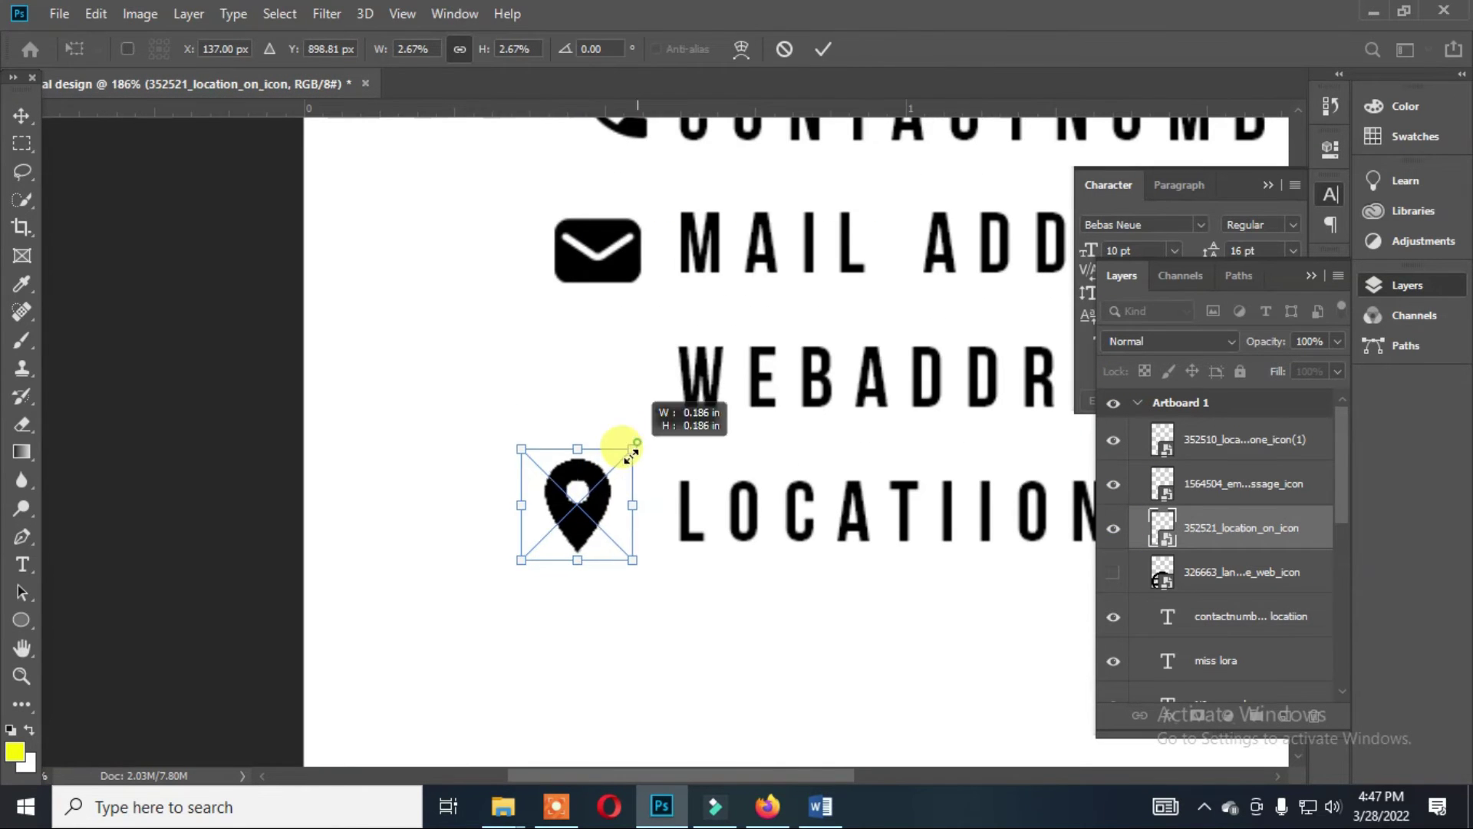
key("Return")
Unhide the globe icon, scale it down and move it beside the WEBADDRESS line.
left_click(1113, 571)
scroll(773, 463, "down", 5)
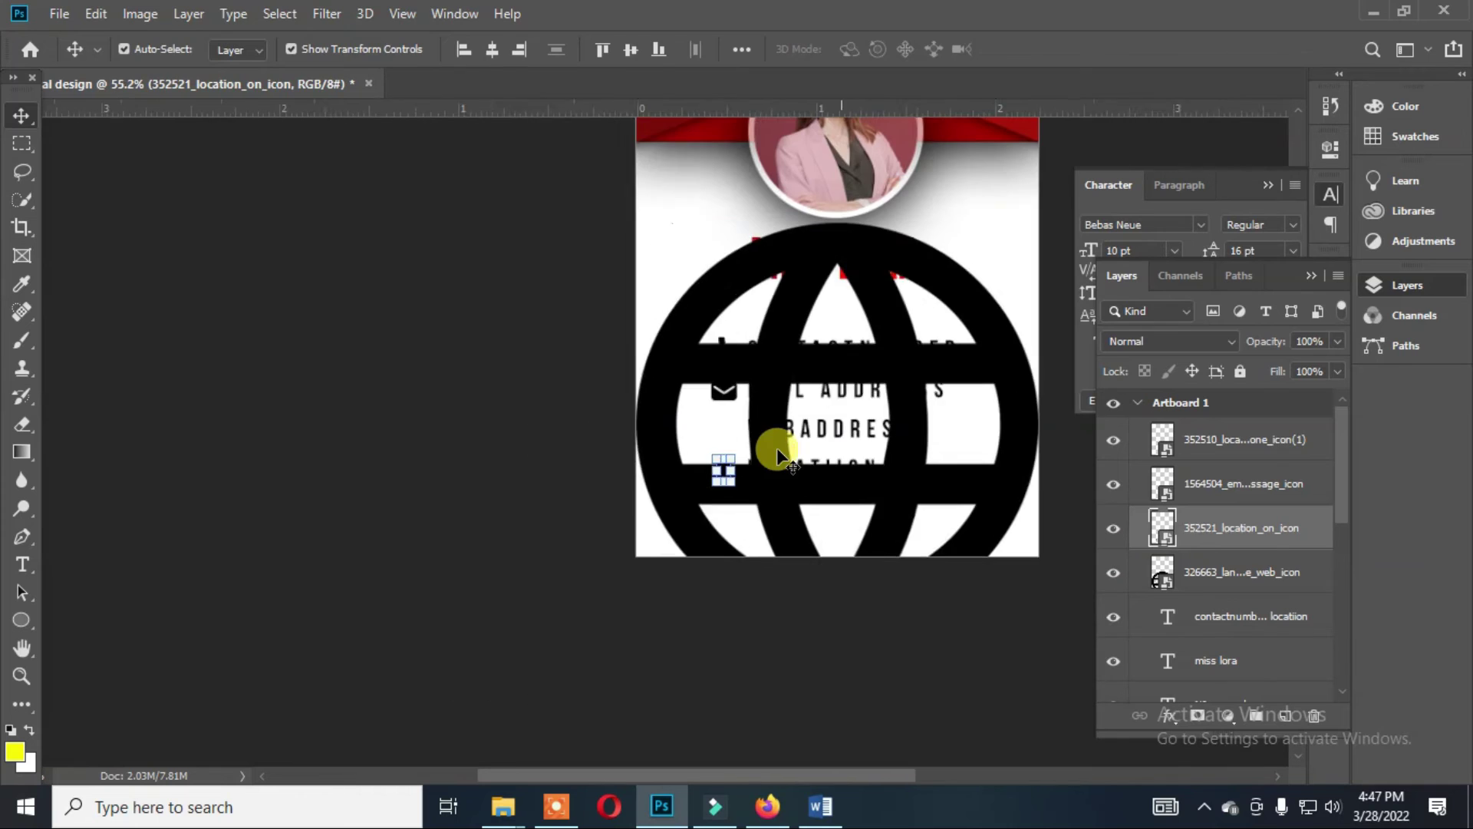
left_click(772, 464)
key("ctrl+t")
left_click_drag(974, 370, 769, 358)
scroll(675, 449, "up", 5)
left_click_drag(883, 307, 834, 369)
key("Return")
Select all four icon layers and align them left in one column.
left_click(813, 482)
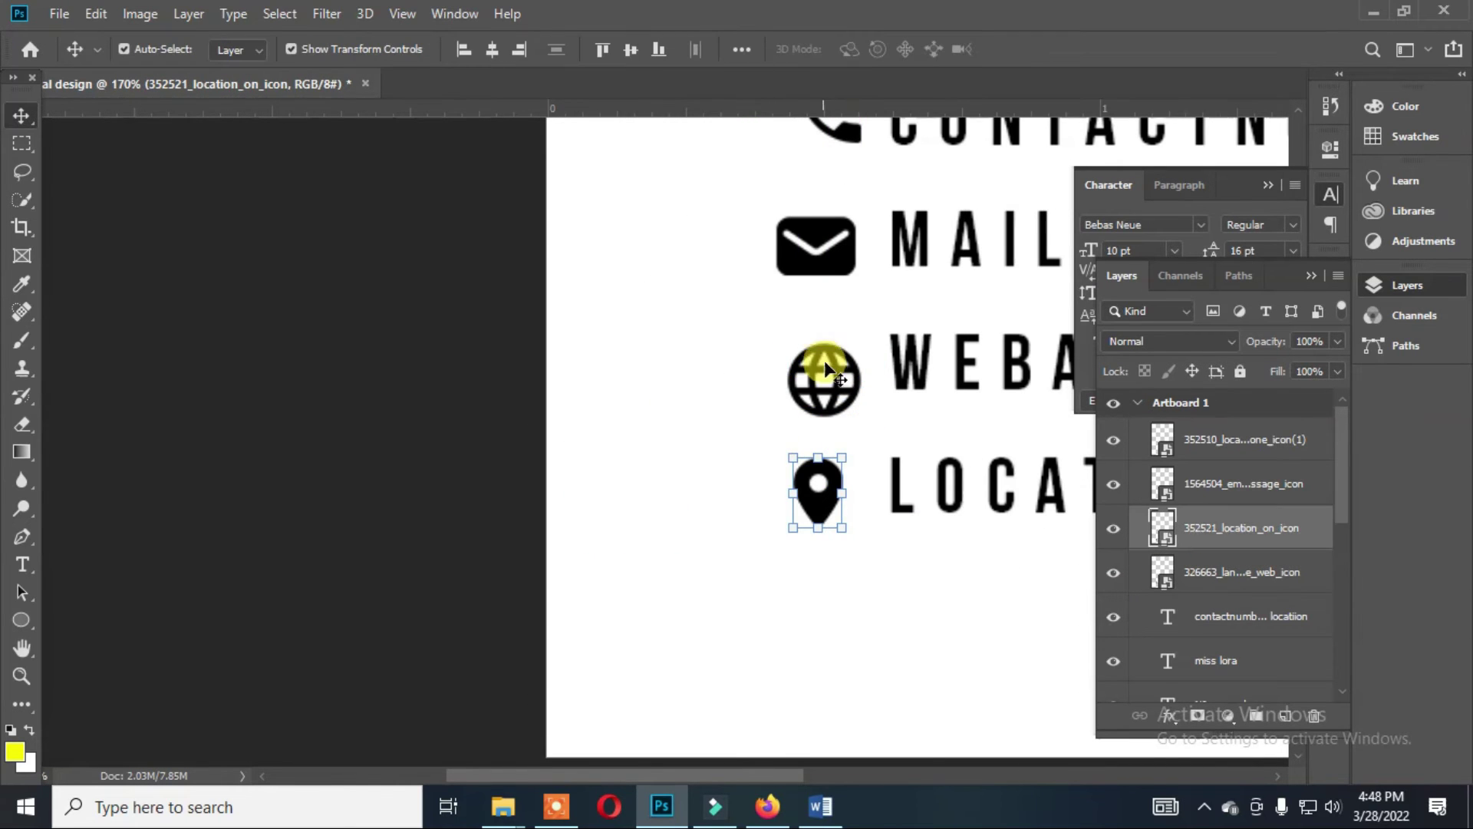
left_click(1174, 571)
left_click(1227, 439, "shift")
scroll(1075, 427, "up", 2)
scroll(768, 307, "up", 3)
left_click(493, 50)
scroll(667, 285, "down", 1)
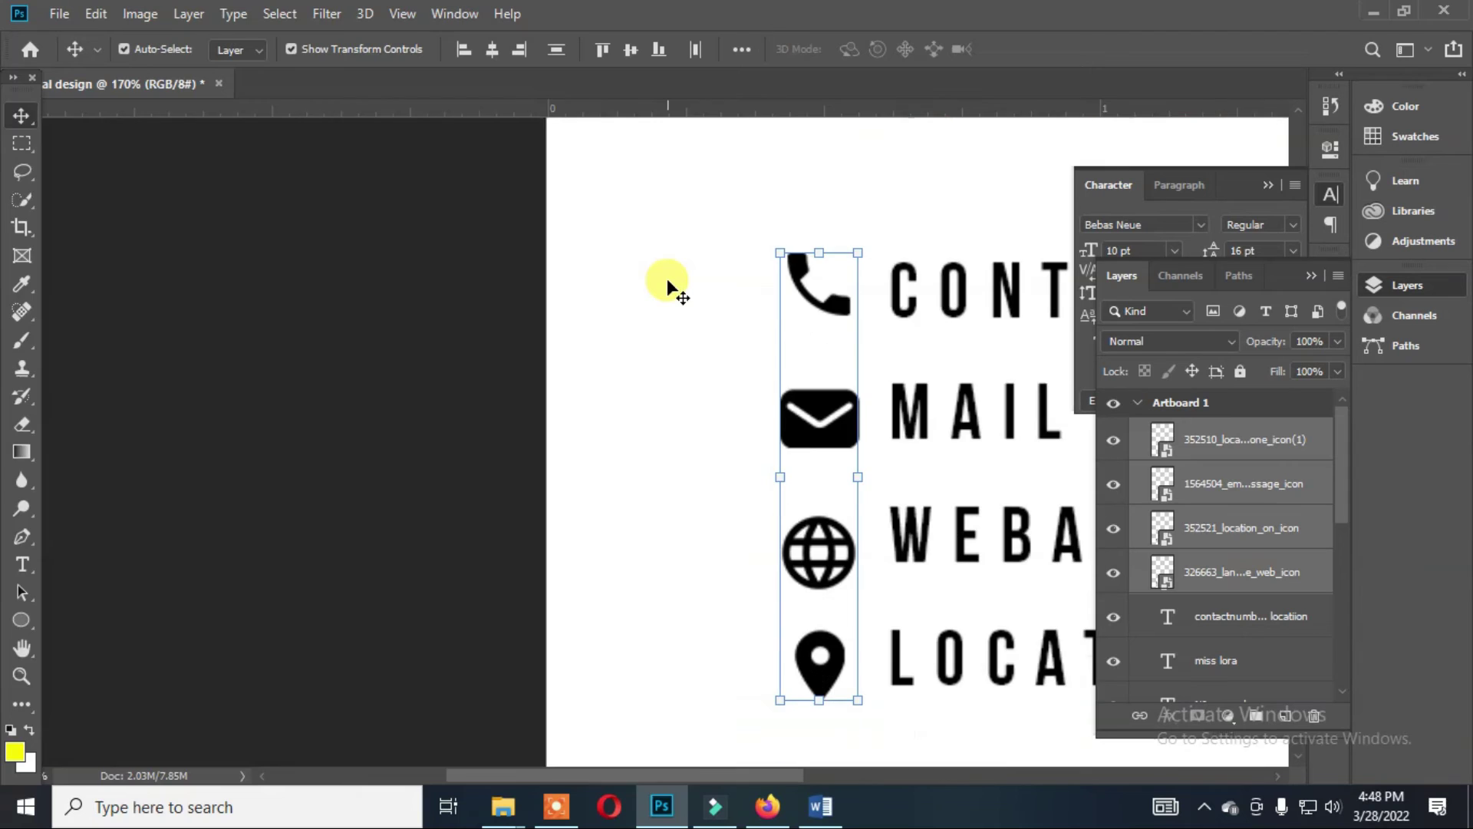
scroll(780, 237, "down", 5)
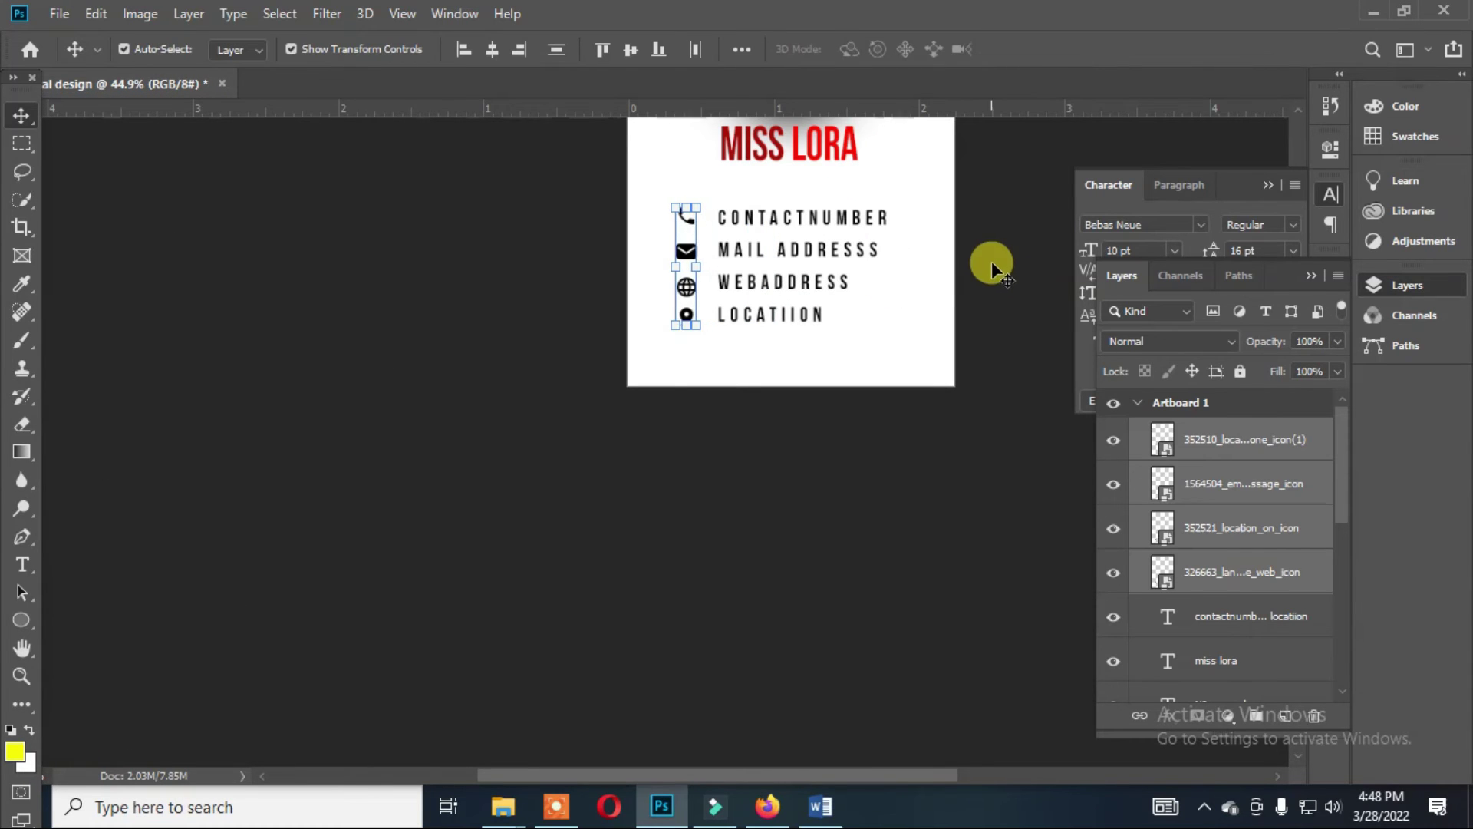
left_click(832, 289)
scroll(860, 289, "down", 3)
Deselect the portrait and draw a thin rectangle bar across the card's bottom.
scroll(852, 337, "up", 2)
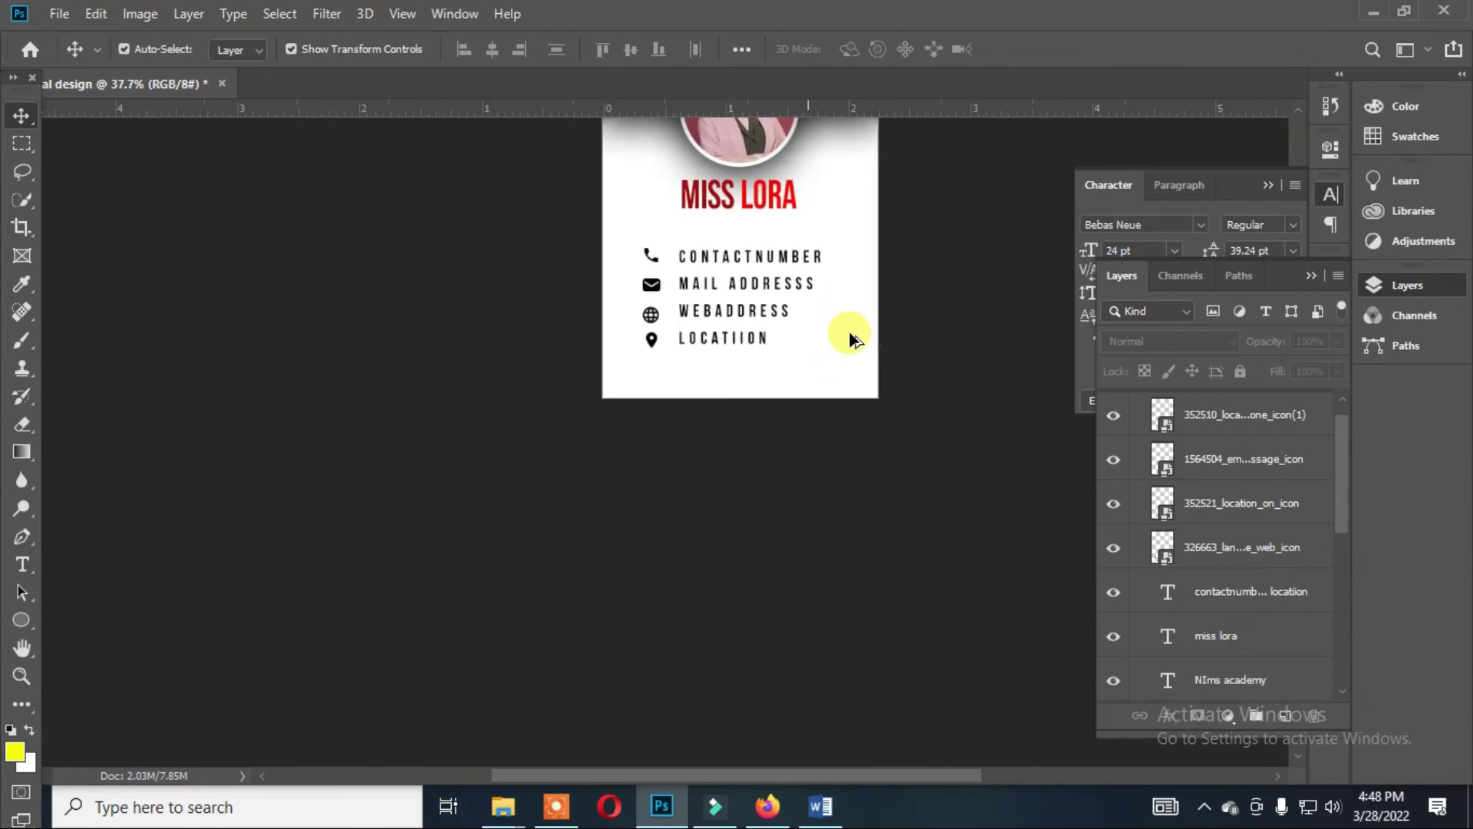
scroll(851, 338, "down", 2)
left_click(817, 234)
scroll(1207, 615, "down", 2)
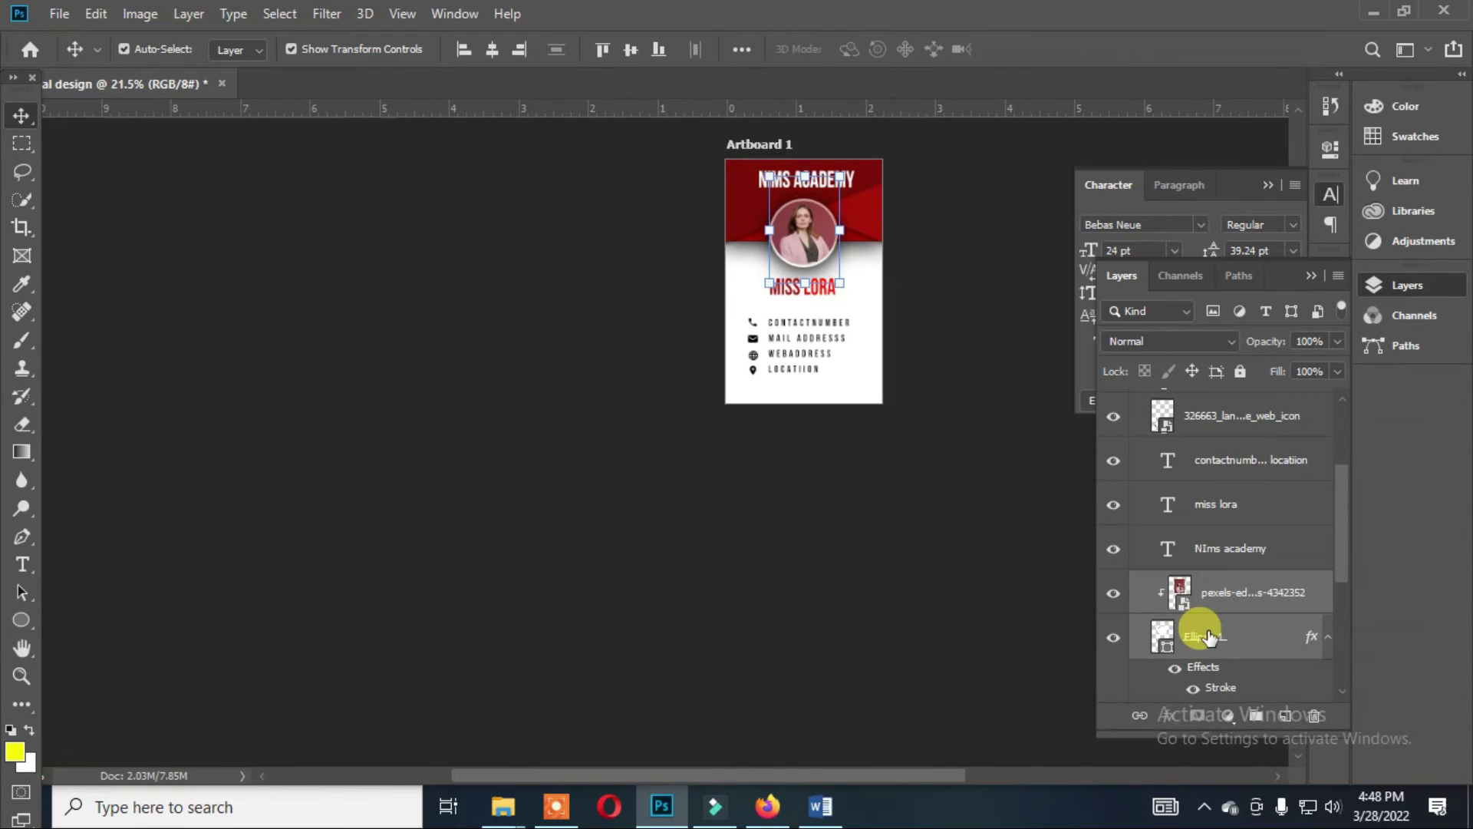
left_click(602, 339)
scroll(855, 288, "up", 2)
scroll(855, 287, "down", 1)
right_click(22, 619)
left_click(77, 606)
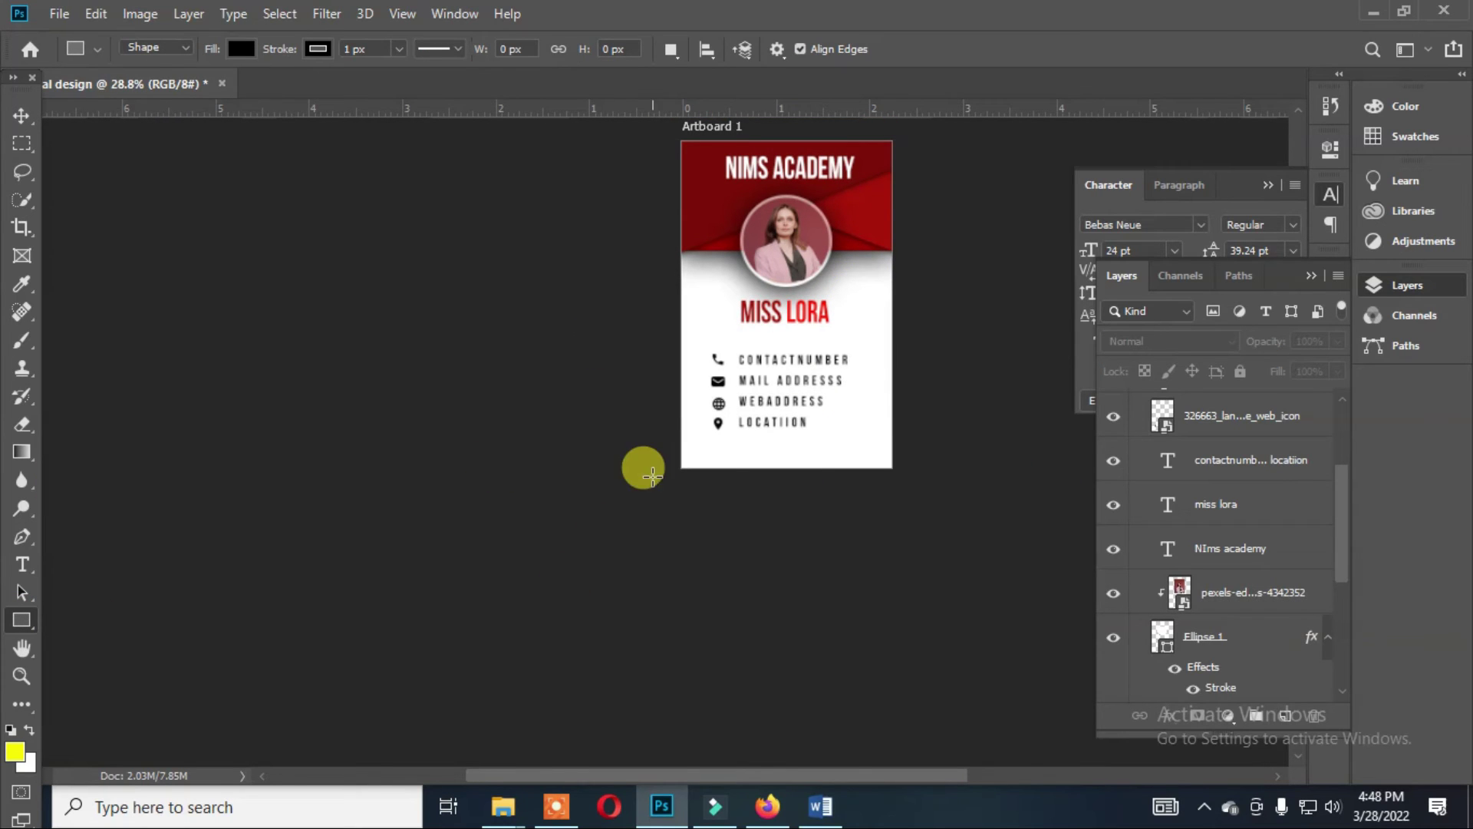
left_click_drag(930, 465, 930, 464)
Fill the bar dark red and position it near the card's bottom edge.
key("v")
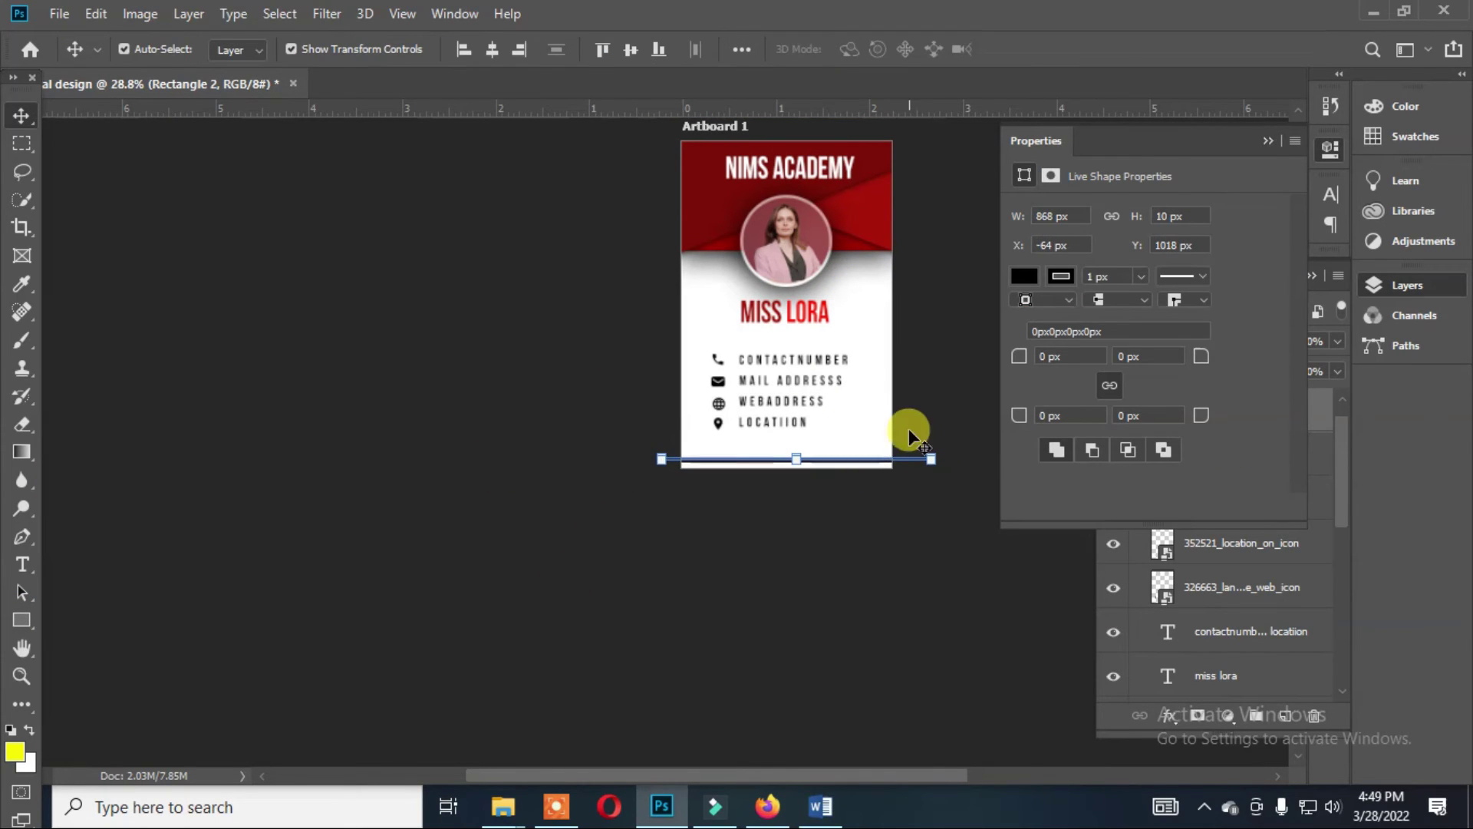
left_click(1024, 276)
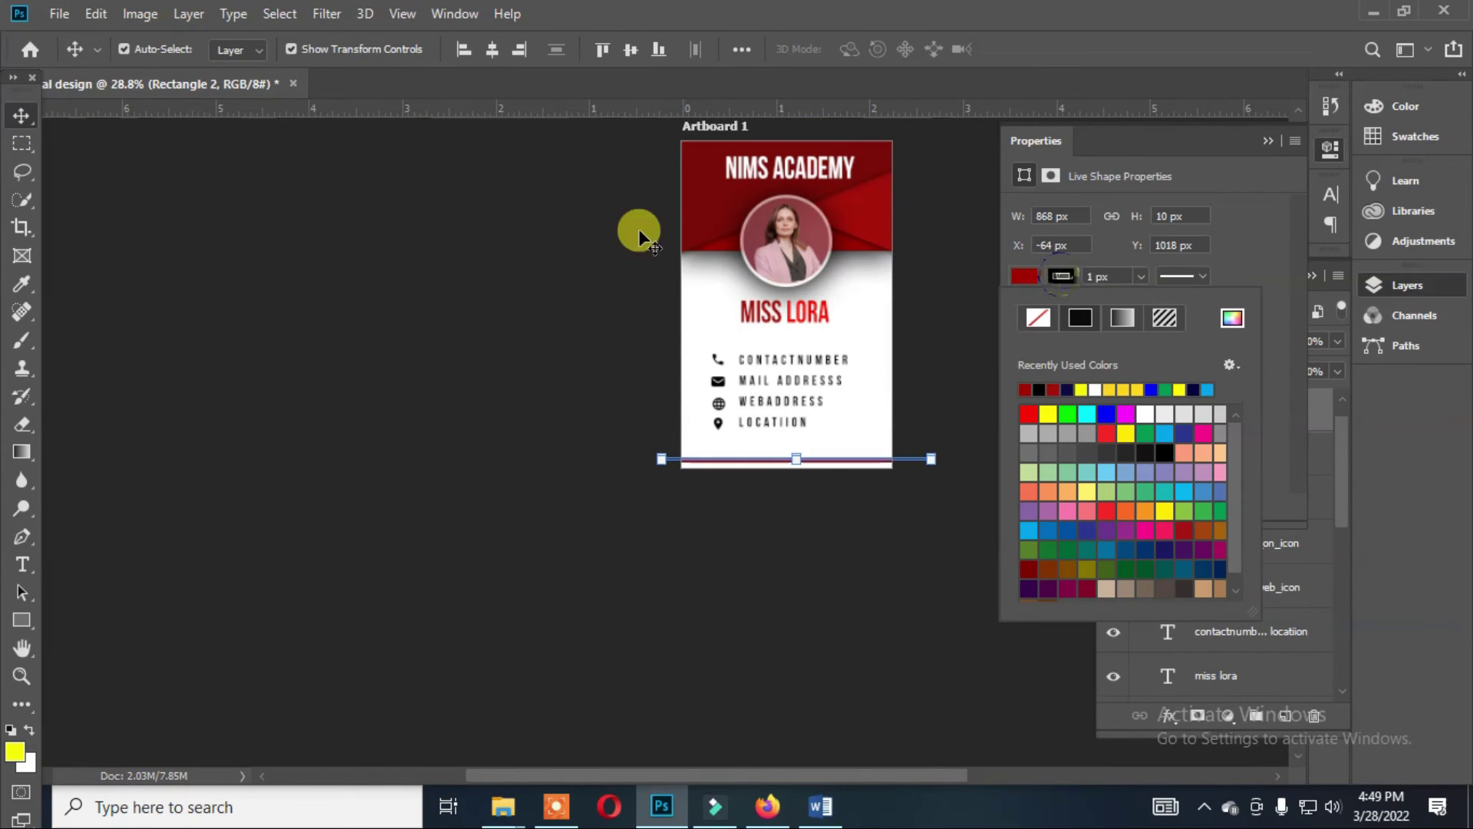
left_click(701, 503)
scroll(701, 503, "up", 2)
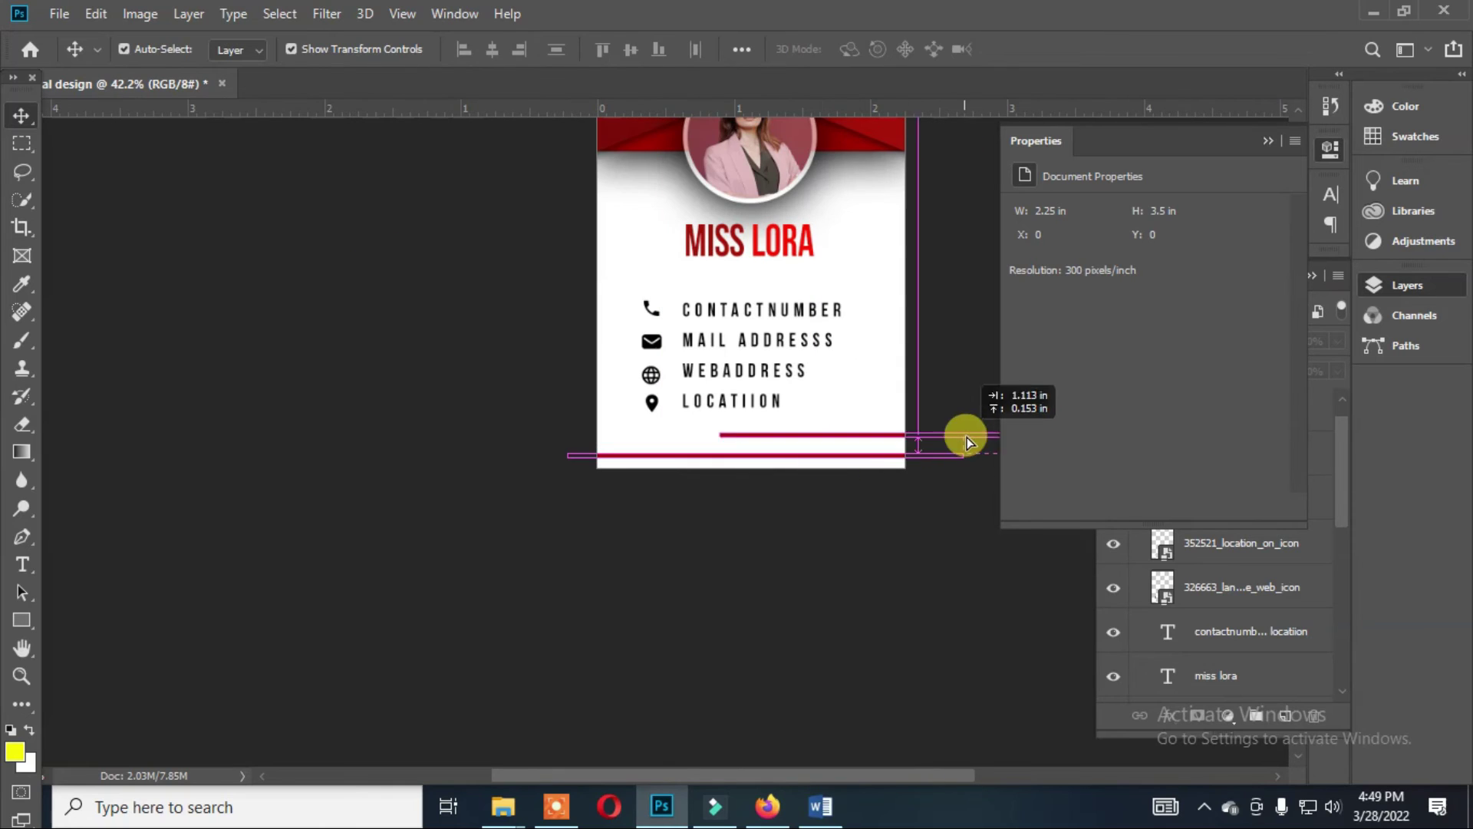
left_click_drag(968, 442, 924, 464)
Alt-drag copies of the bar into stacked short red stripes at the bottom right.
scroll(924, 464, "up", 2)
scroll(924, 464, "up", 2)
mouse_move(691, 520)
left_mouse_down()
mouse_move(765, 477)
mouse_move(950, 491)
left_mouse_up()
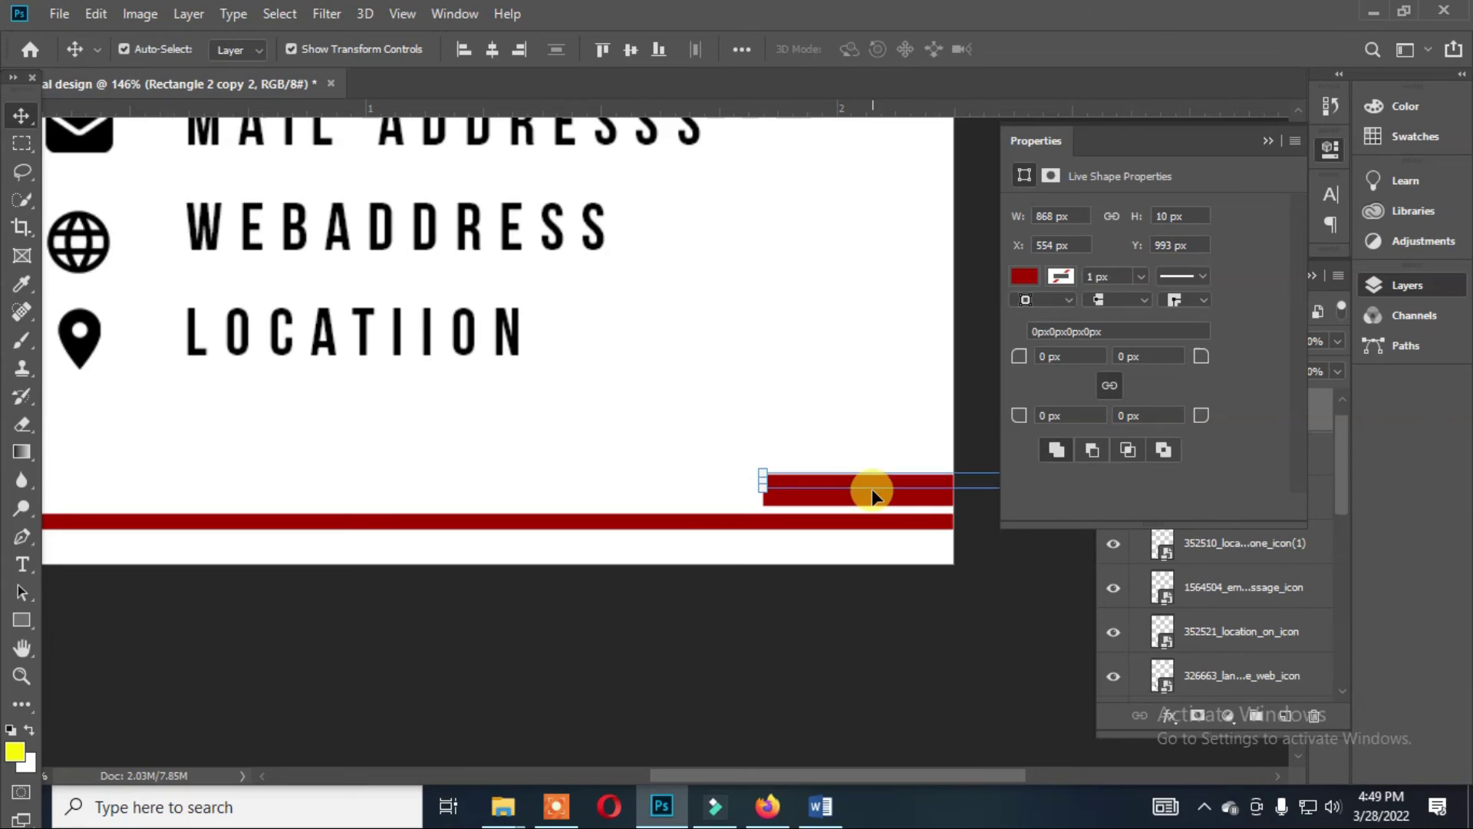
scroll(756, 415, "down", 1)
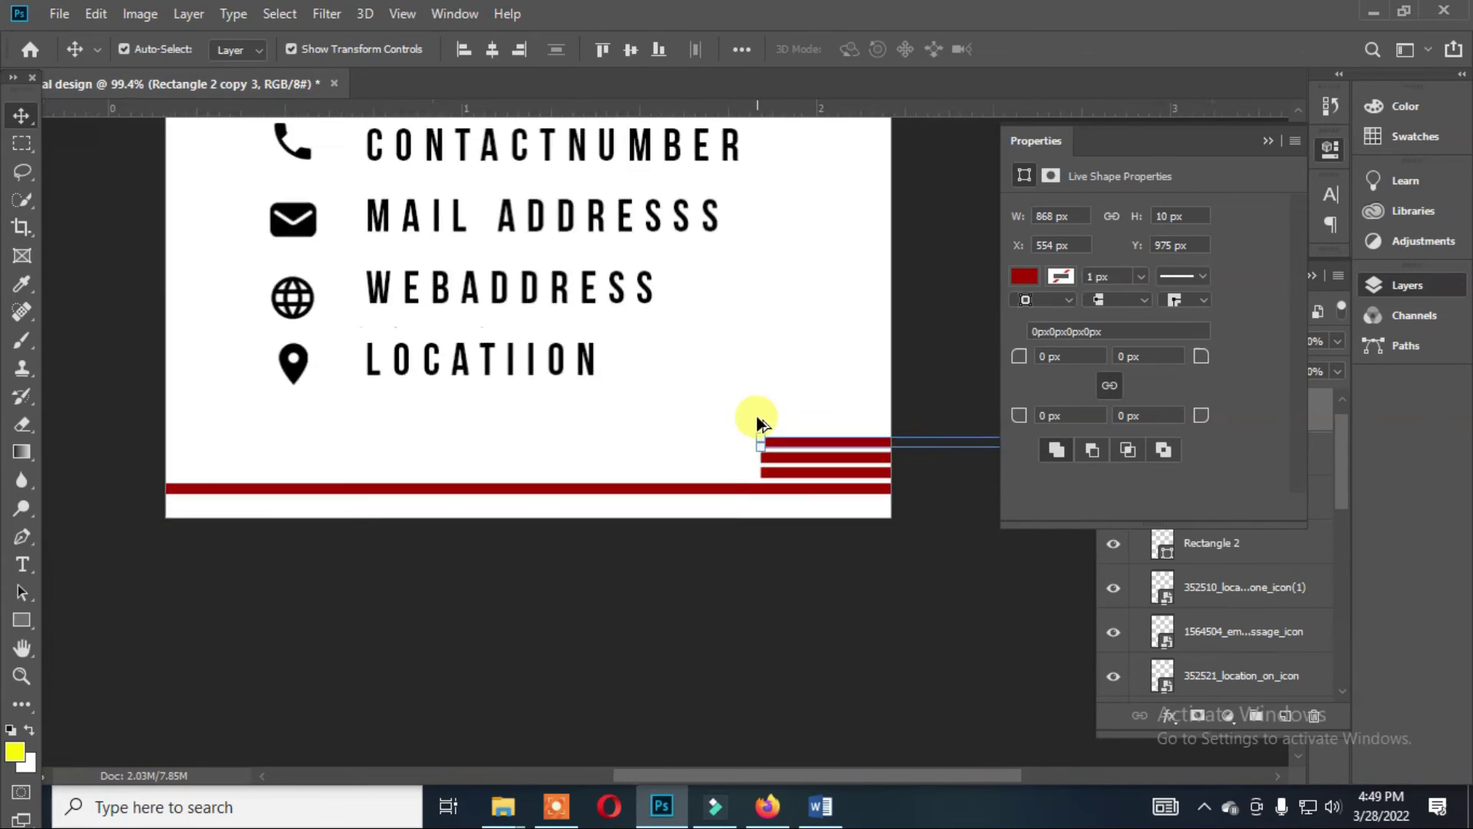
scroll(850, 367, "down", 2)
left_click(850, 367)
scroll(792, 355, "down", 1)
scroll(783, 399, "up", 1)
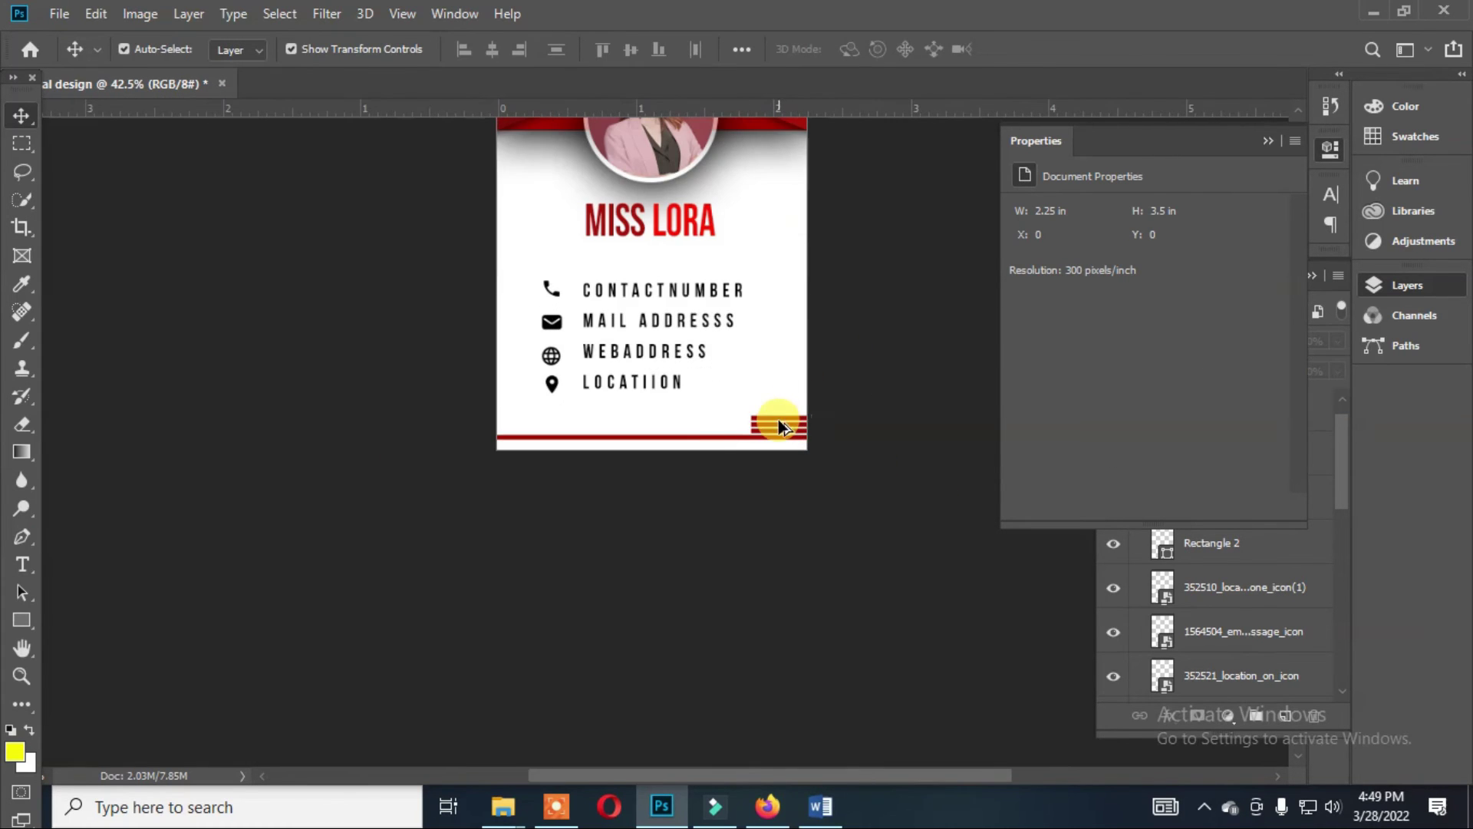
scroll(798, 476, "up", 1)
scroll(807, 526, "up", 2)
left_click(764, 469)
Undo, copy the three short stripe layers to the card's top and merge them.
left_click(1227, 574, "ctrl")
key("ctrl+z")
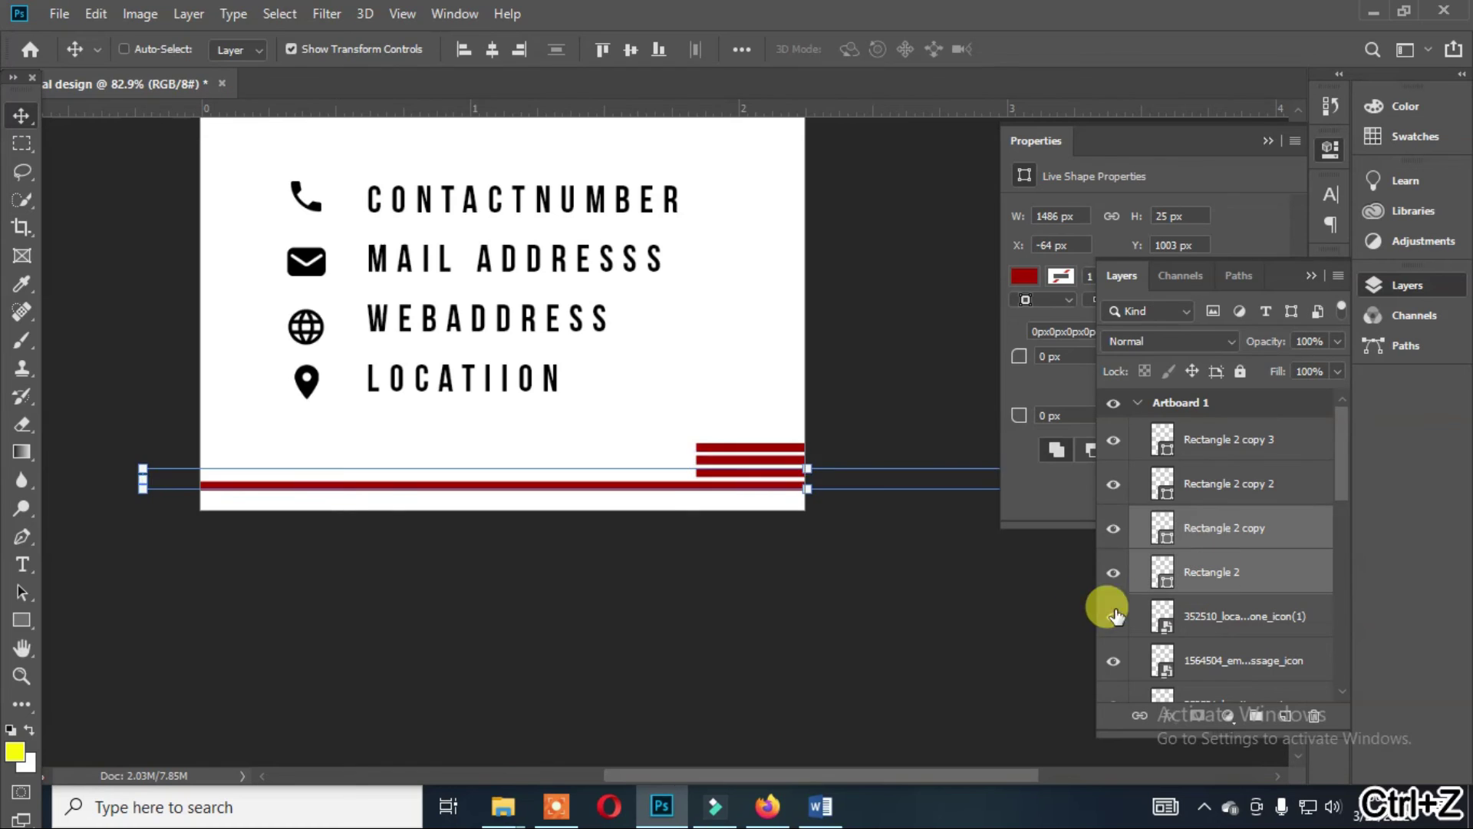
left_click(1224, 483, "ctrl")
left_click(1259, 566, "ctrl")
left_click(1207, 437, "ctrl")
scroll(775, 339, "down", 1)
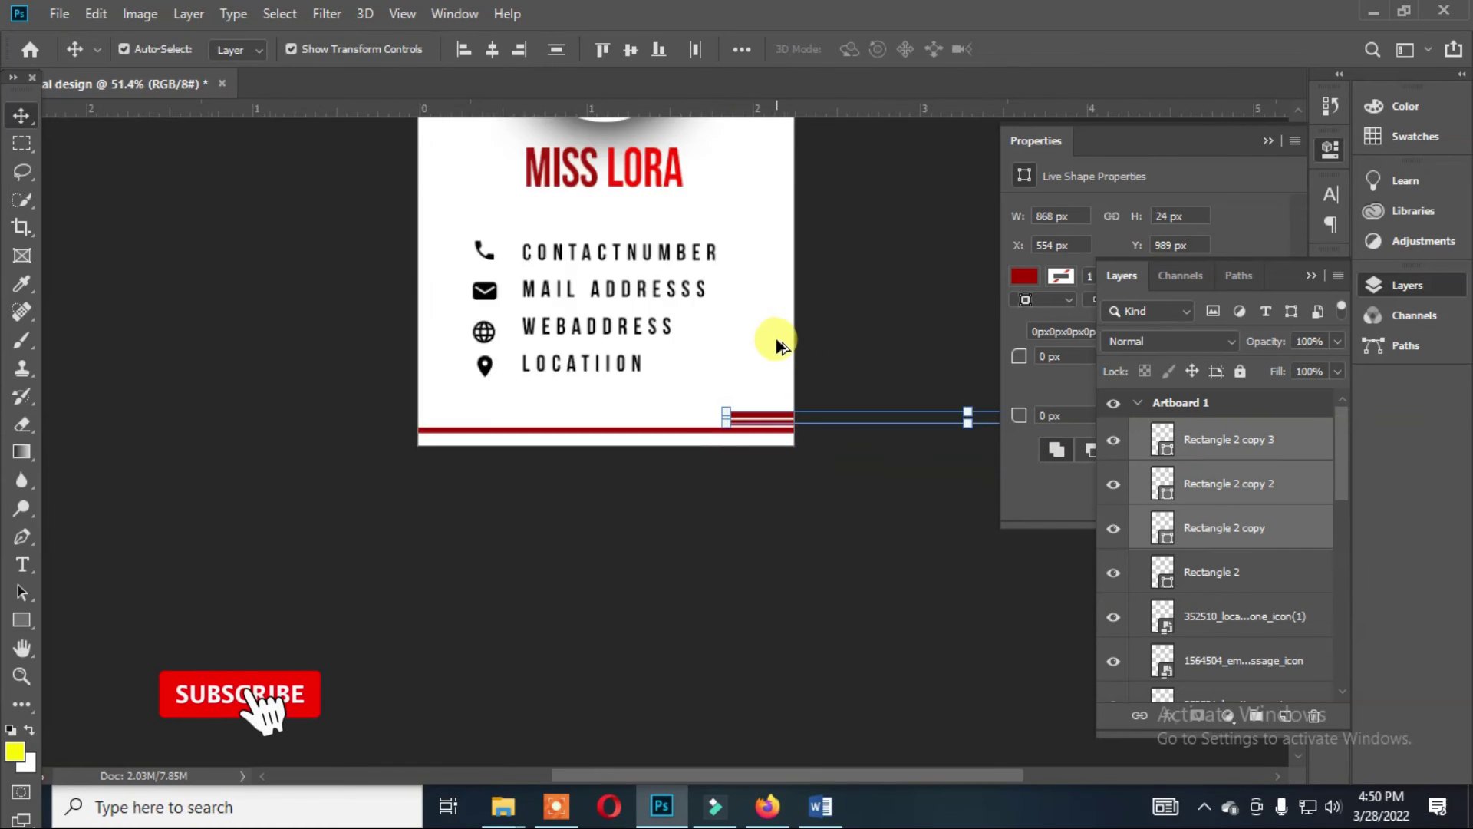
scroll(762, 466, "up", 1)
mouse_move(762, 466)
left_mouse_down()
mouse_move(141, 214)
mouse_move(360, 154)
left_mouse_up()
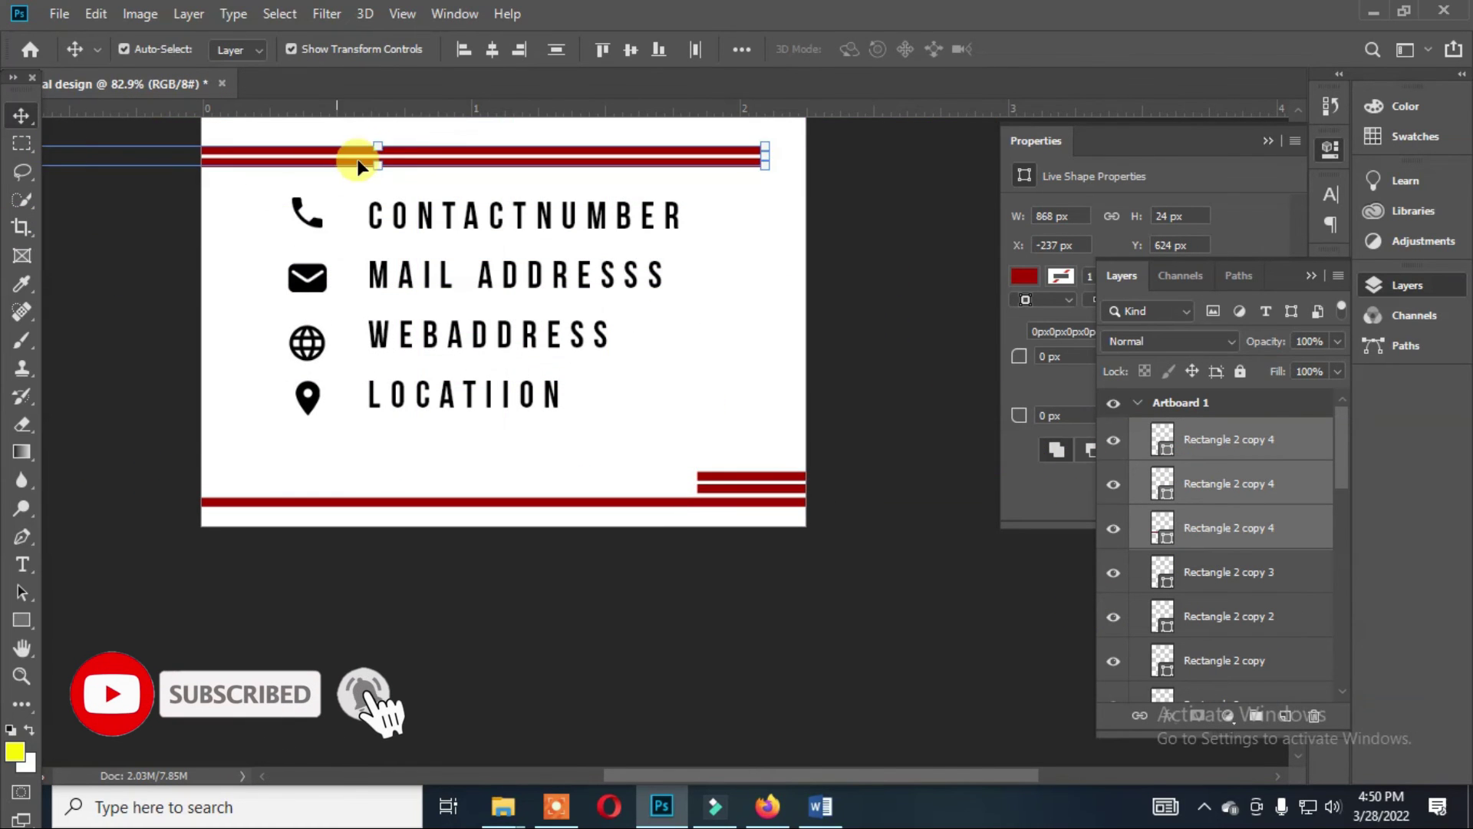
key("ctrl+e")
Slide the merged stripe to the left edge and set the line below MISS LORA.
left_click_drag(614, 164, 66, 186)
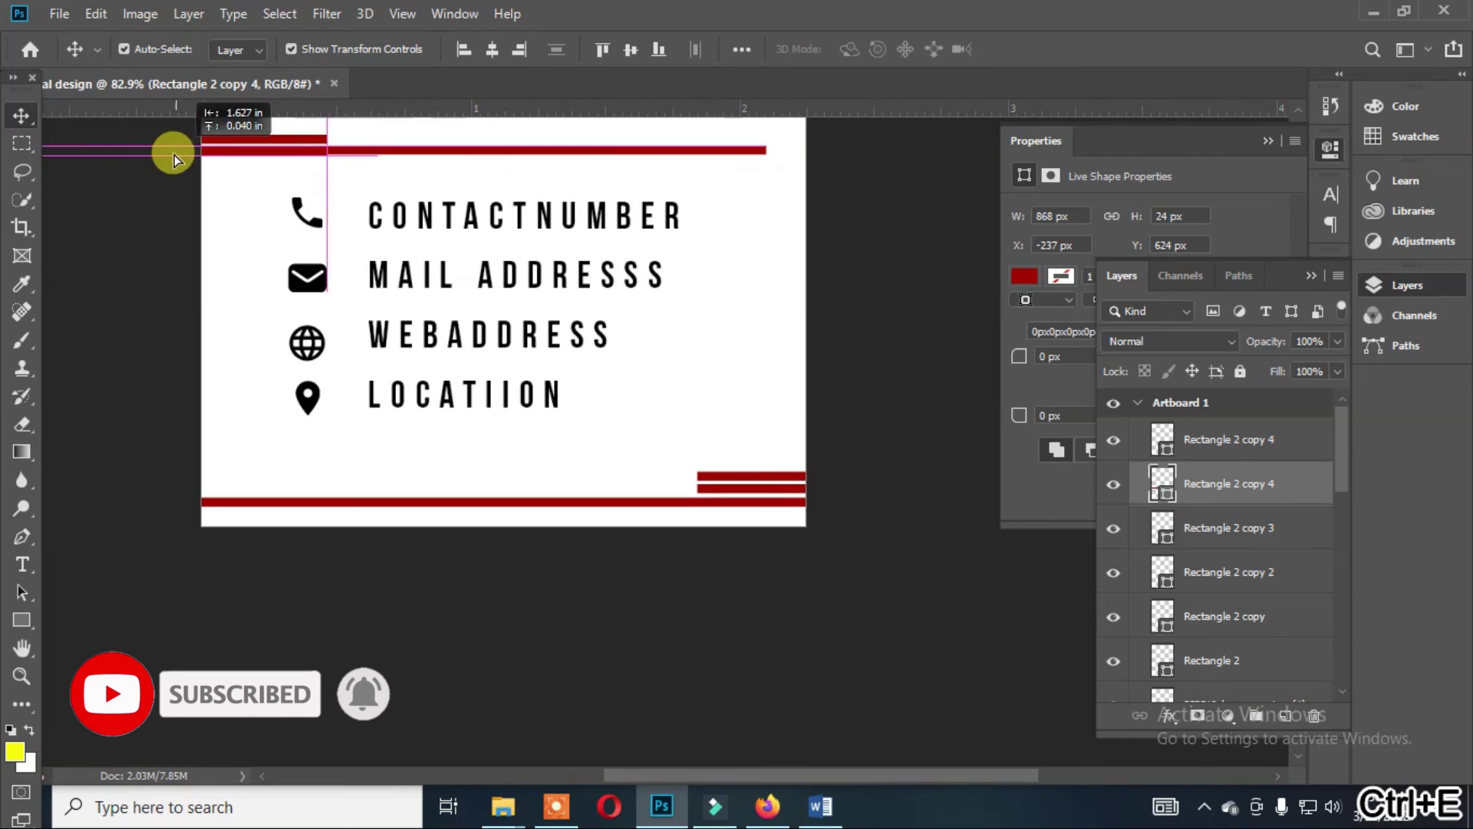
left_click_drag(382, 338, 483, 347)
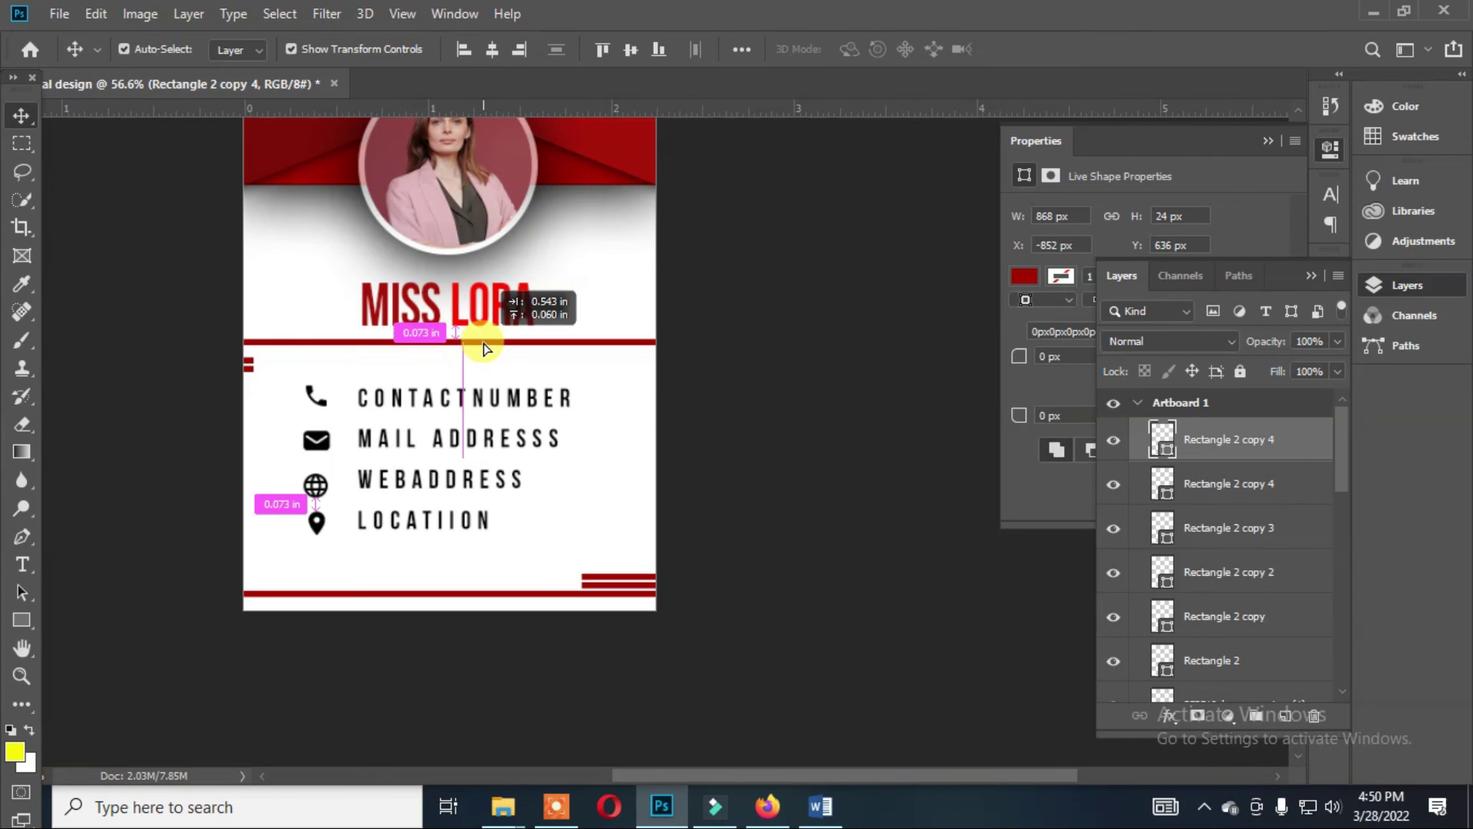
scroll(729, 256, "down", 2)
left_click(749, 279)
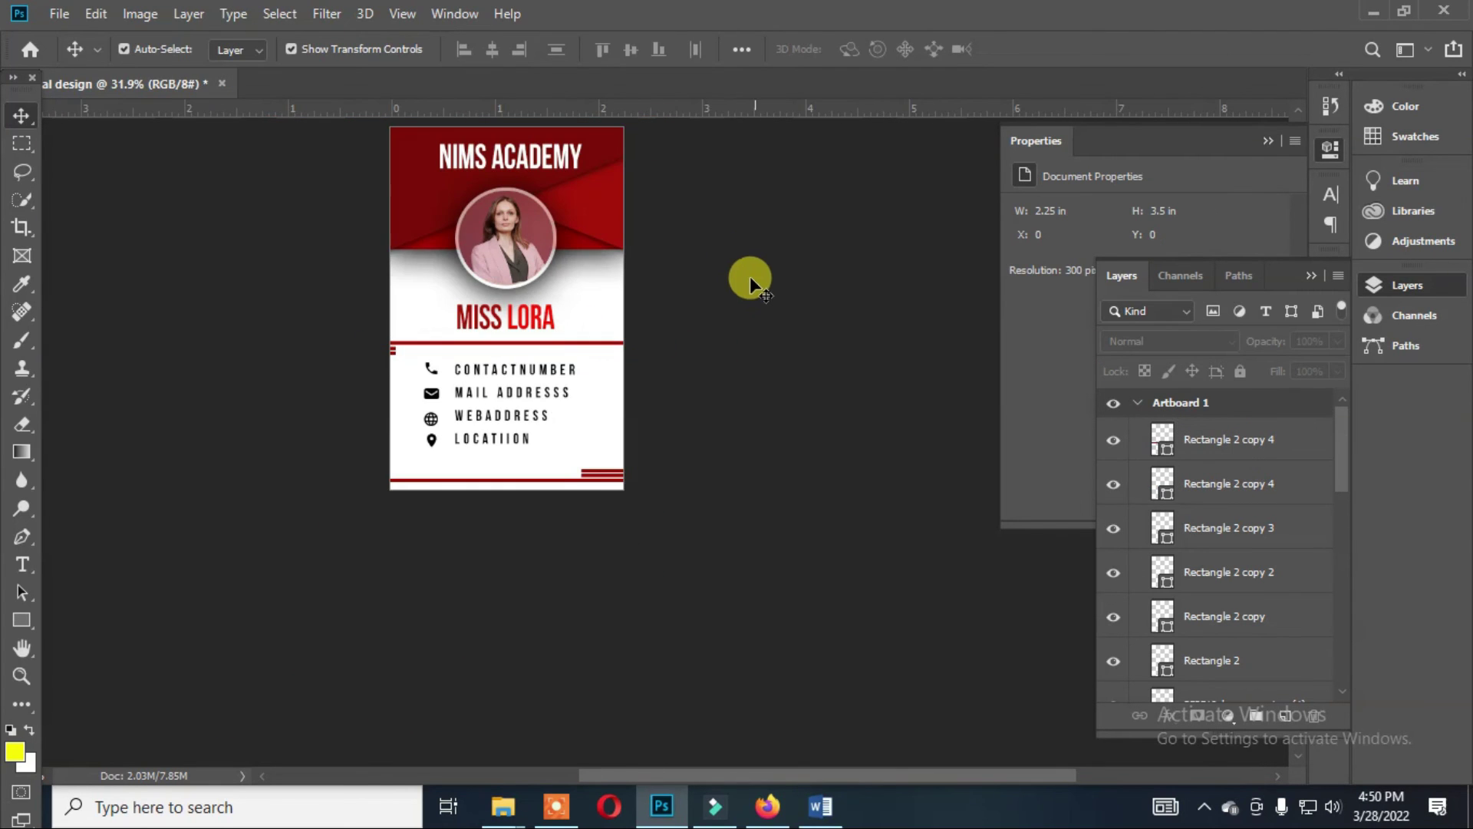
scroll(239, 361, "down", 2)
scroll(698, 137, "up", 3)
scroll(598, 307, "down", 2)
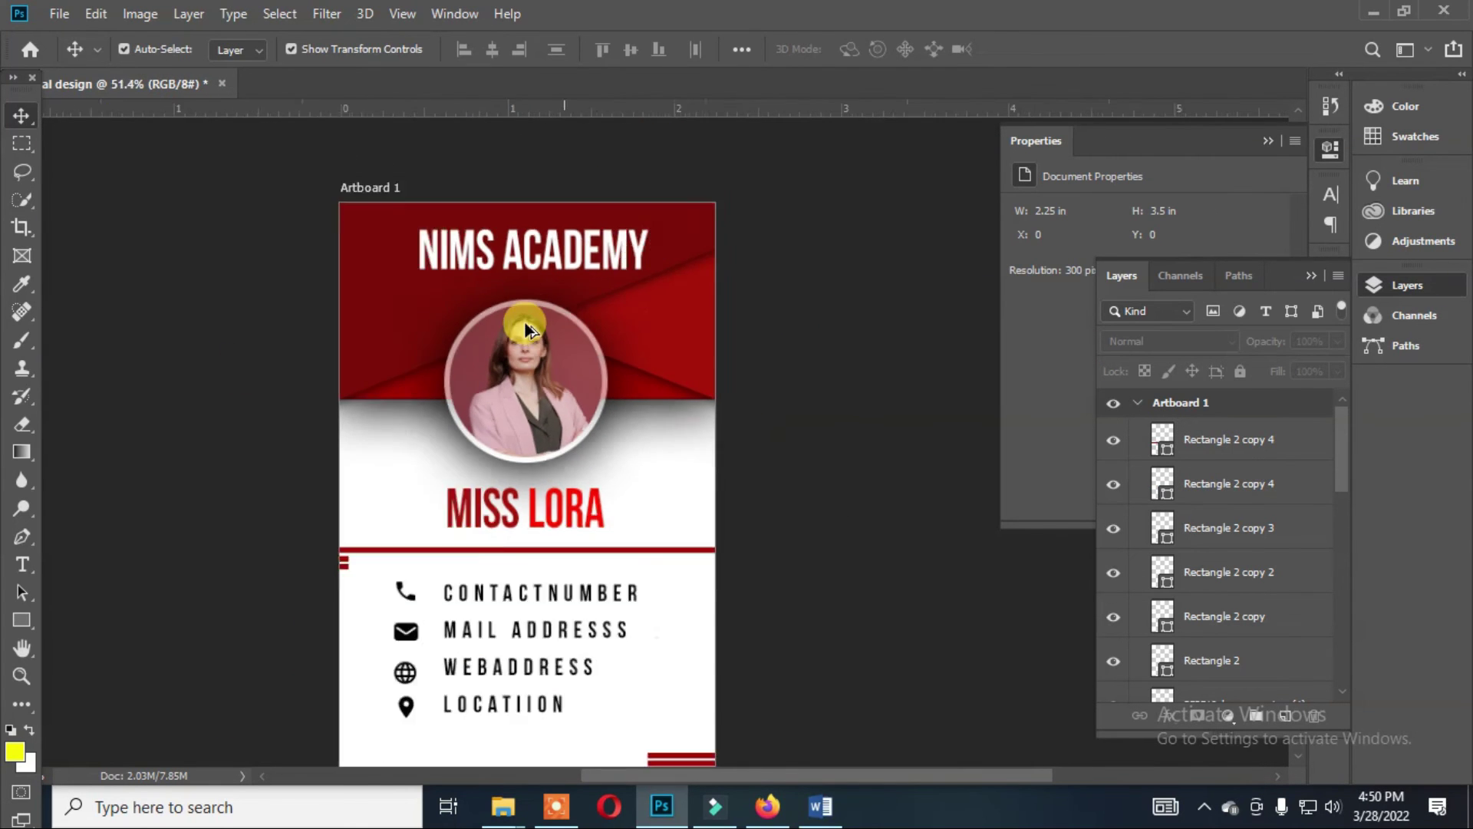
scroll(421, 643, "up", 2)
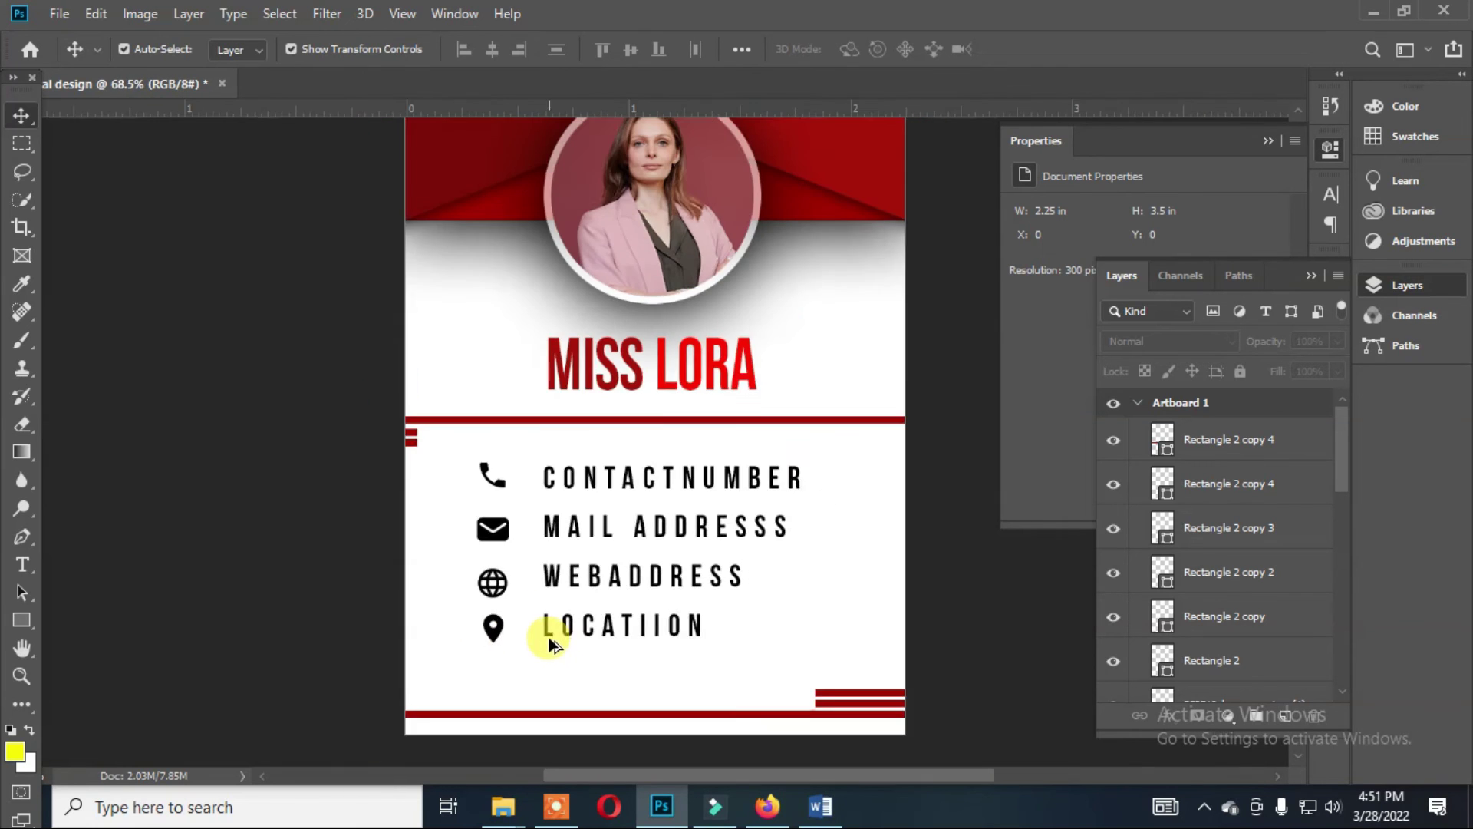
scroll(543, 635, "down", 1)
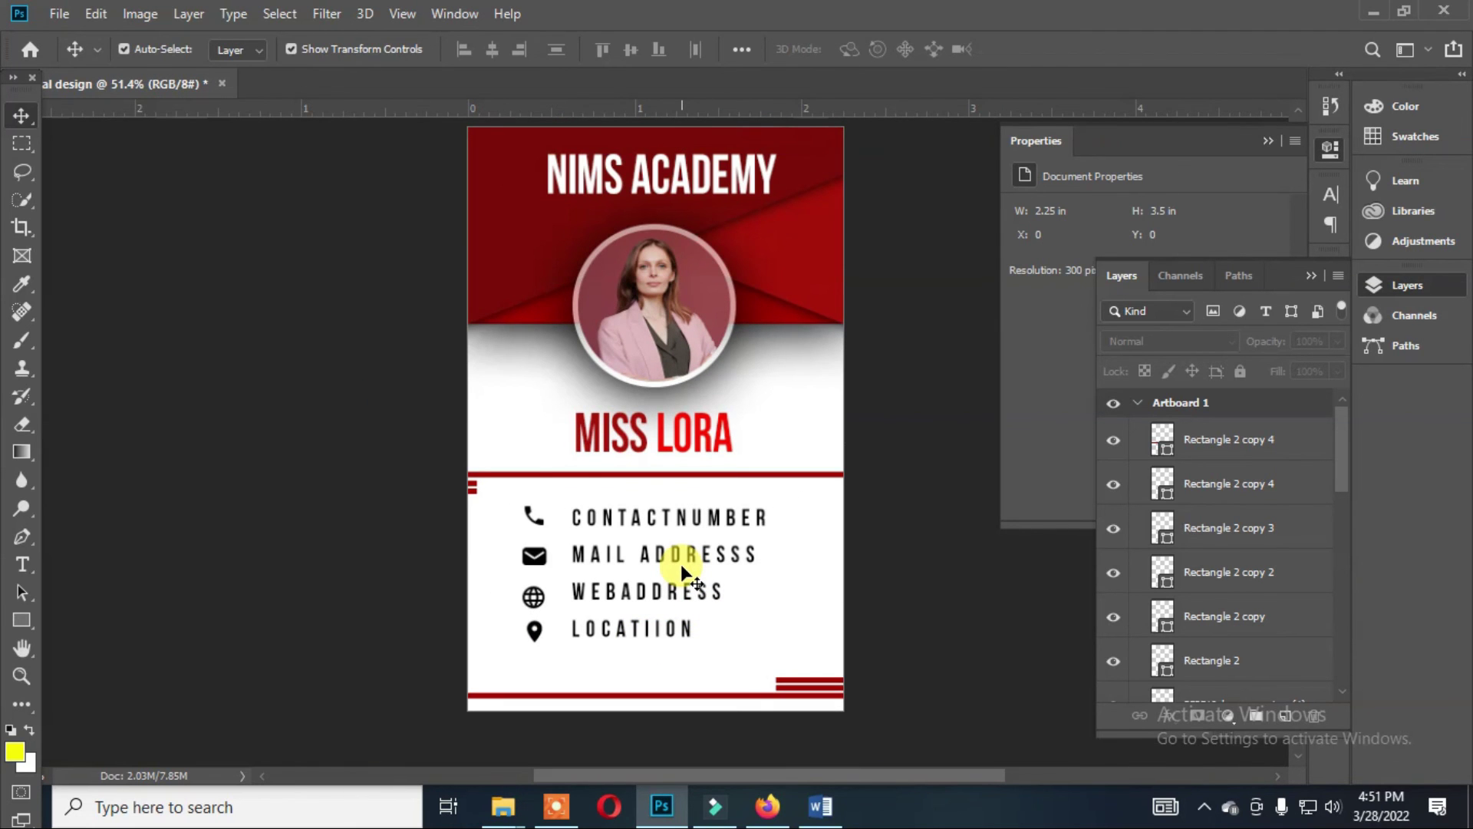